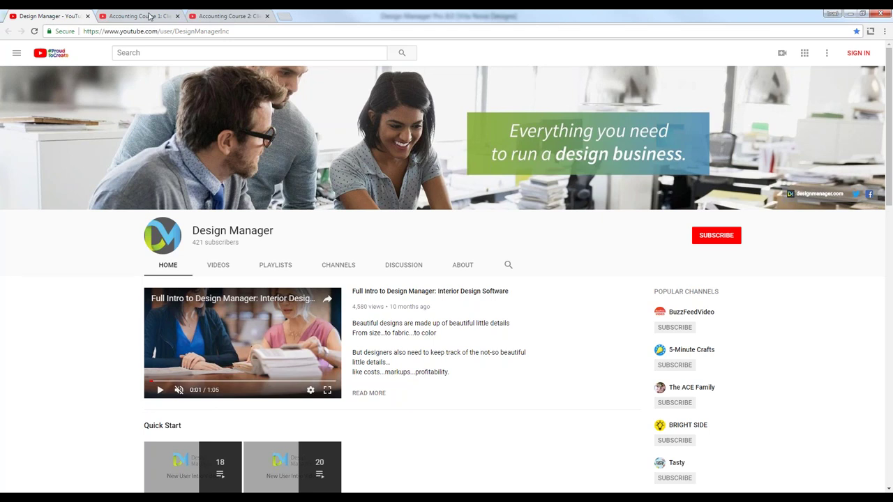
# - Look over the Design Manager YouTube channel page and its video playlists
pyautogui.moveTo(175, 31); pyautogui.dragTo(230, 29)
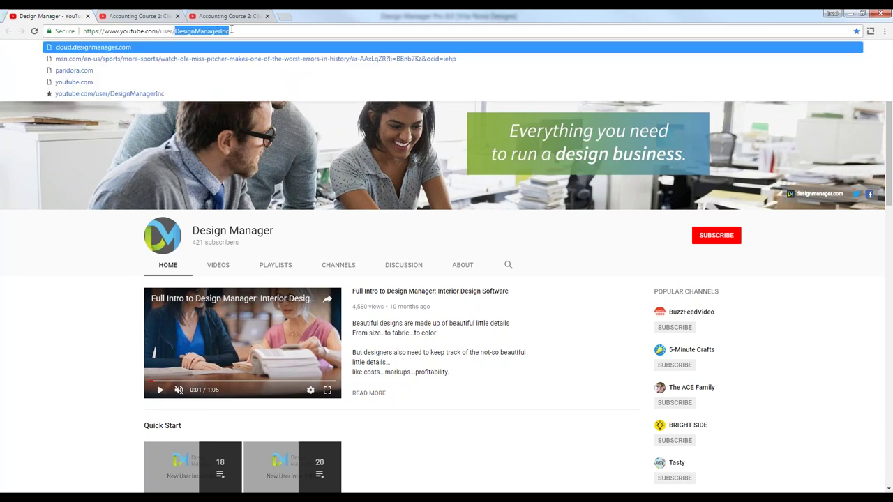
pyautogui.click(72, 307)
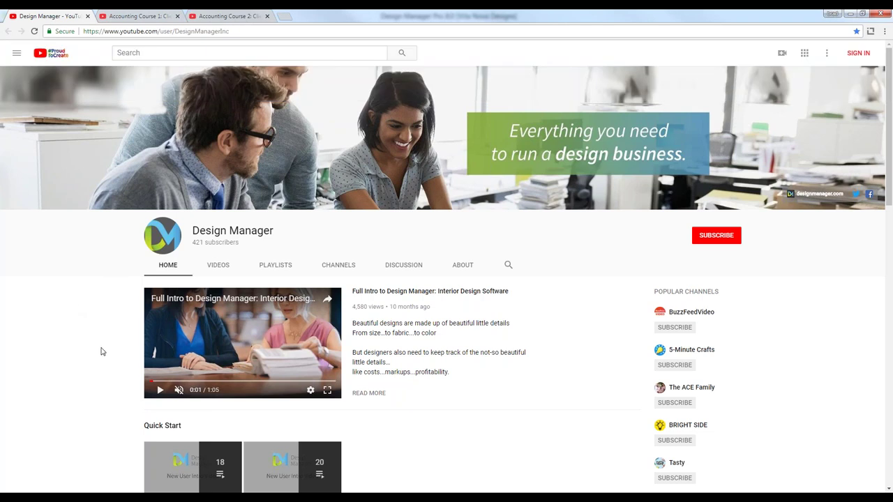
pyautogui.scroll(-3, 105, 396)
pyautogui.scroll(-2, 138, 392)
pyautogui.scroll(-3, 86, 308)
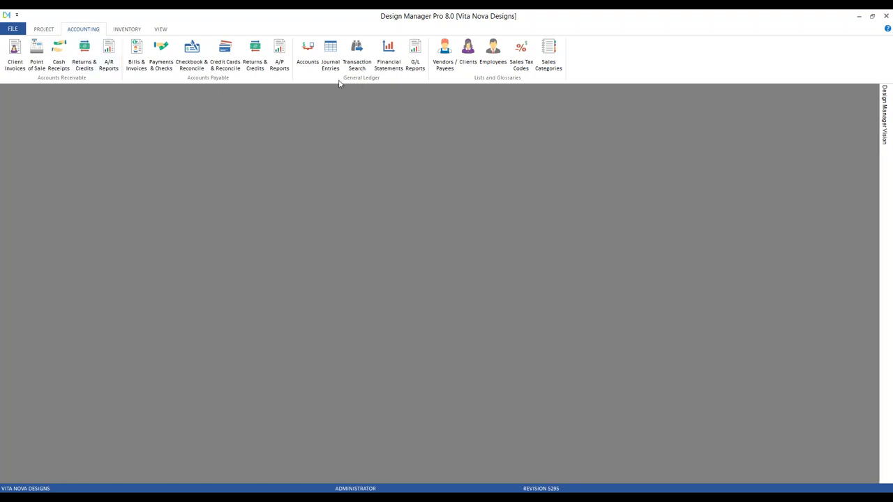
# - Open the Account Glossary listing the general ledger accounts and move its window clear of the ribbon
pyautogui.click(308, 52)
pyautogui.moveTo(168, 95); pyautogui.dragTo(200, 105)
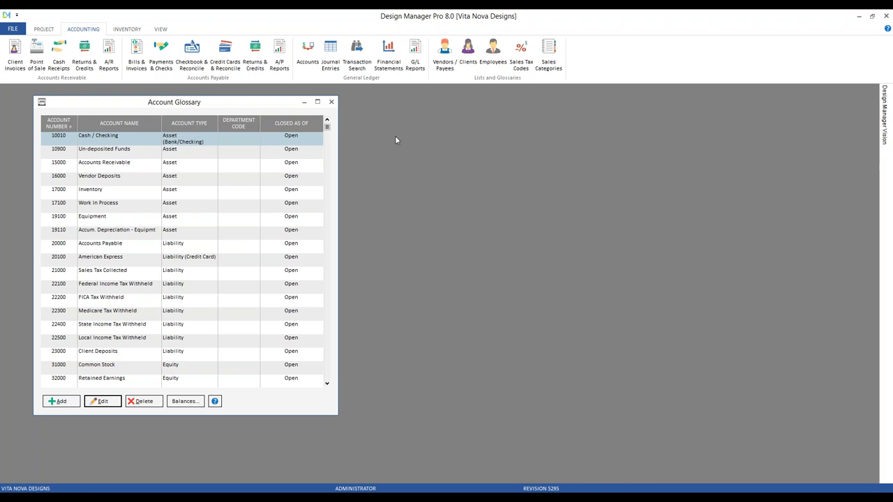
# - Add the Balance Sheet report from the General Ledger financial statements to the report favorites
pyautogui.click(390, 51)
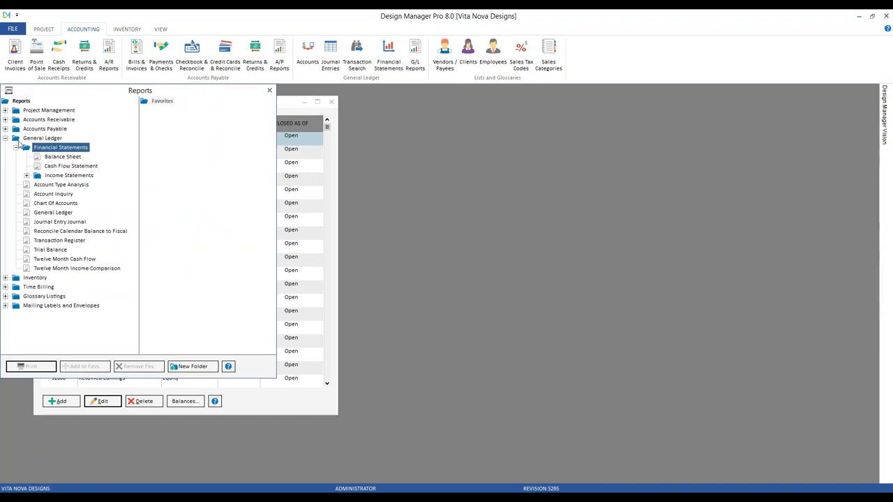
pyautogui.click(76, 158)
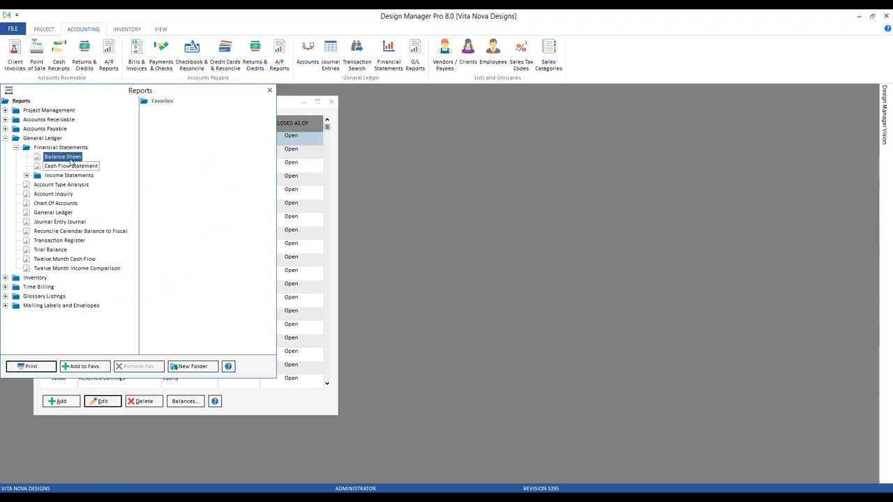
pyautogui.click(92, 366)
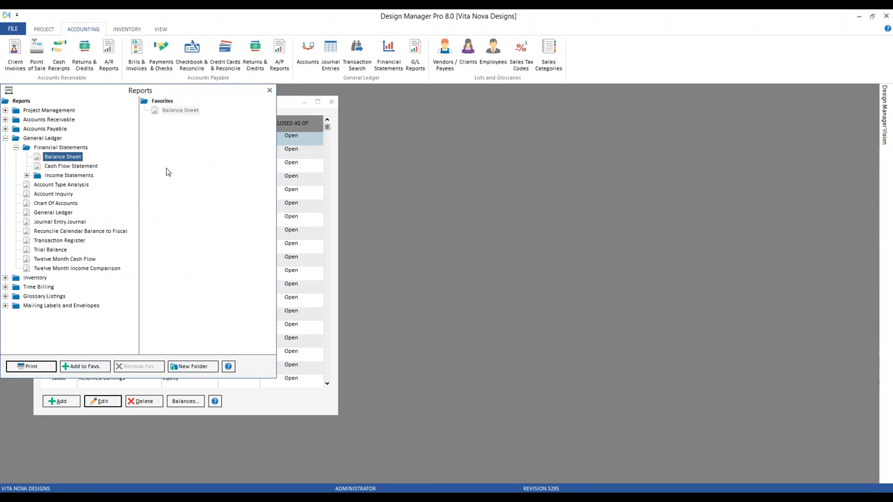
# - Preview the favorite Balance Sheet report for June 2018 without the prior year, enlarge it to 150%, and close the reports
pyautogui.doubleClick(181, 111)
pyautogui.click(120, 130)
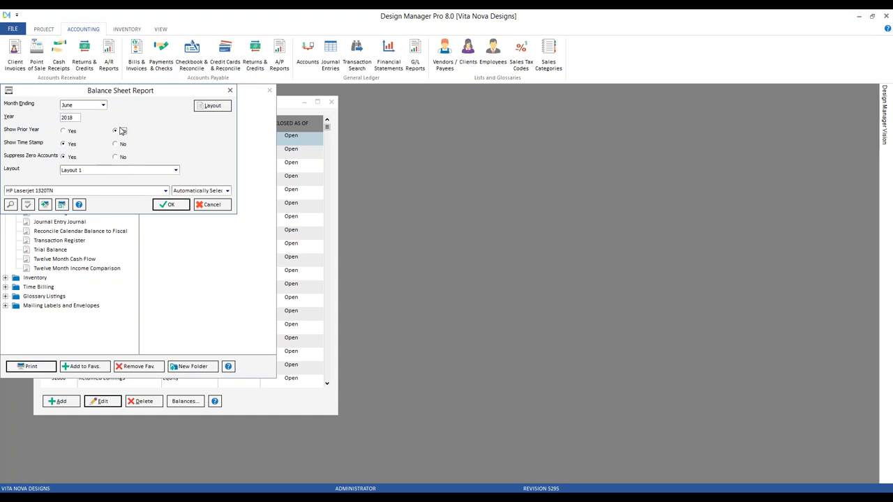
pyautogui.click(168, 205)
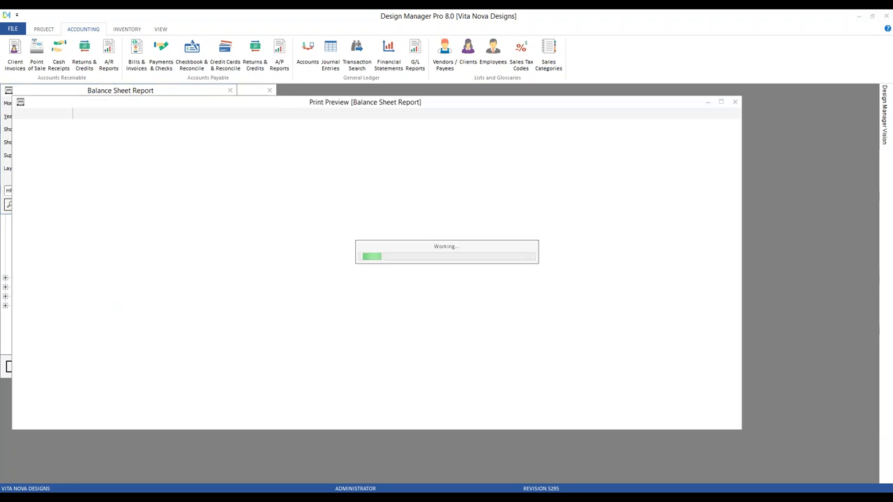
pyautogui.click(64, 112)
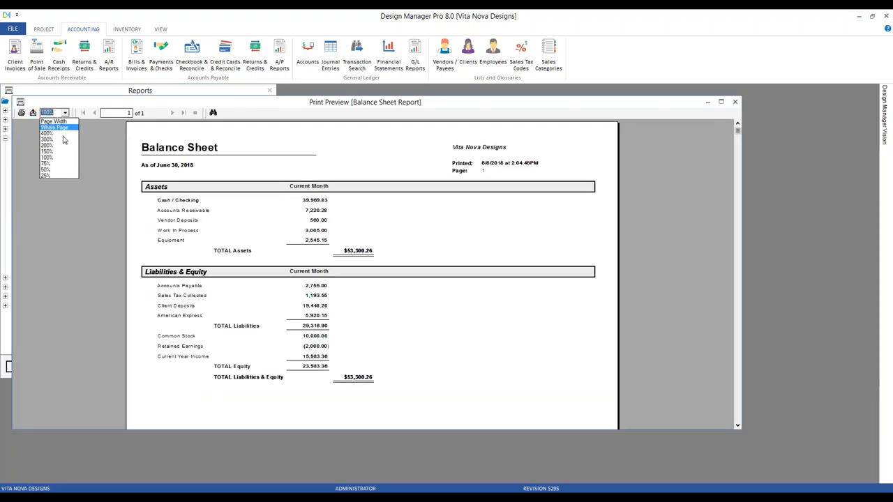
pyautogui.click(60, 152)
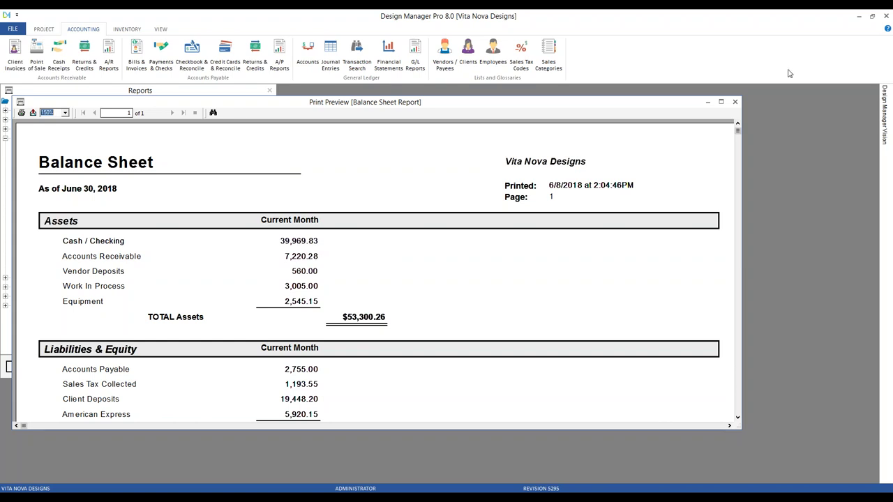
pyautogui.click(735, 102)
pyautogui.click(269, 91)
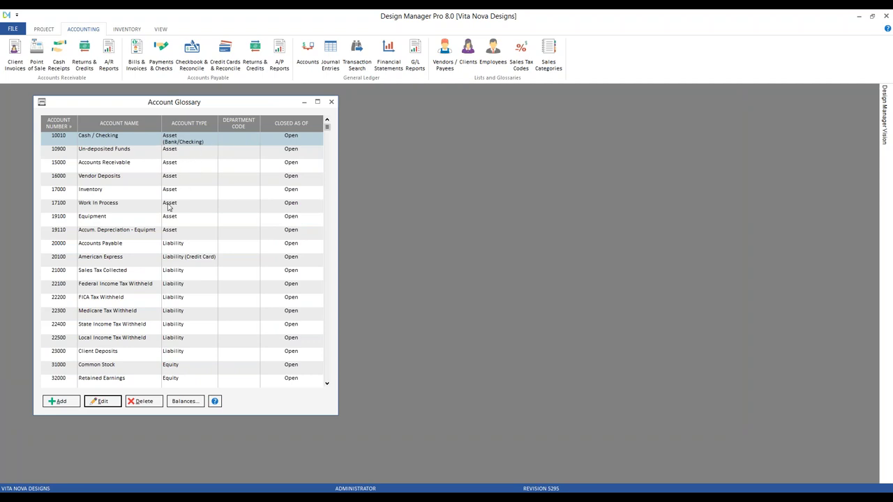
pyautogui.click(139, 165)
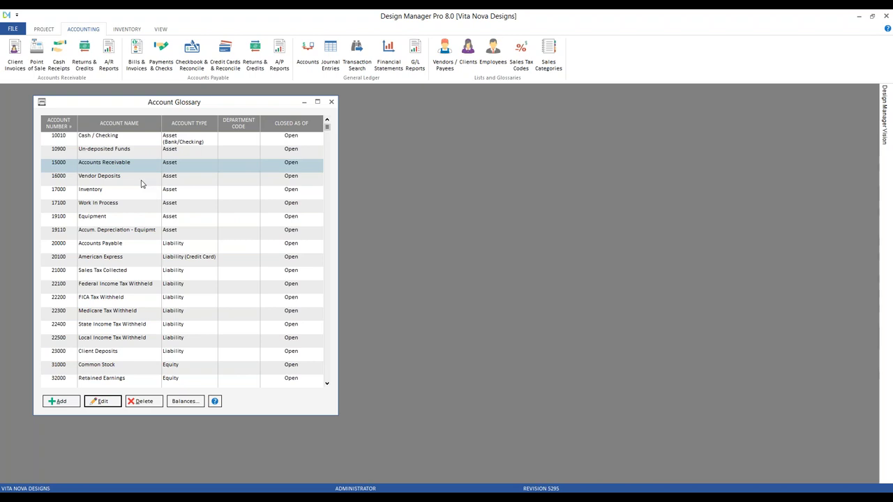
pyautogui.click(140, 193)
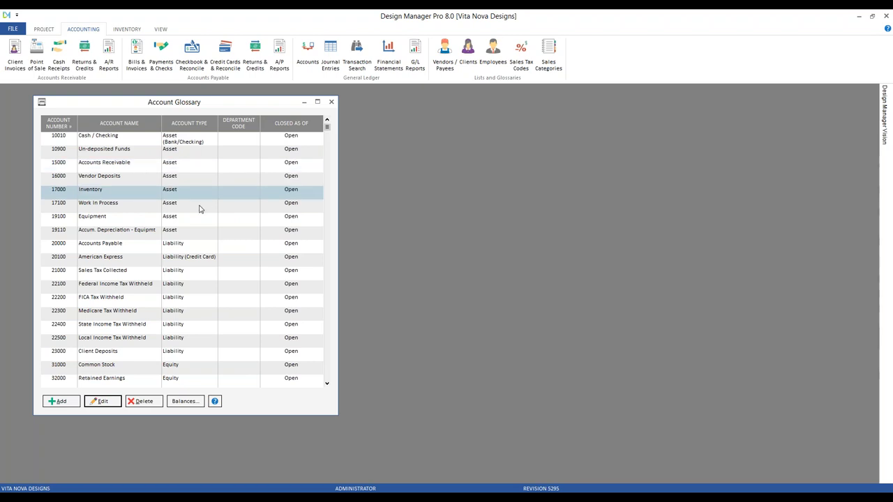
pyautogui.click(199, 208)
# - Rename the Cash / Checking ledger account to Wells Fargo Checking and save it
pyautogui.doubleClick(180, 154)
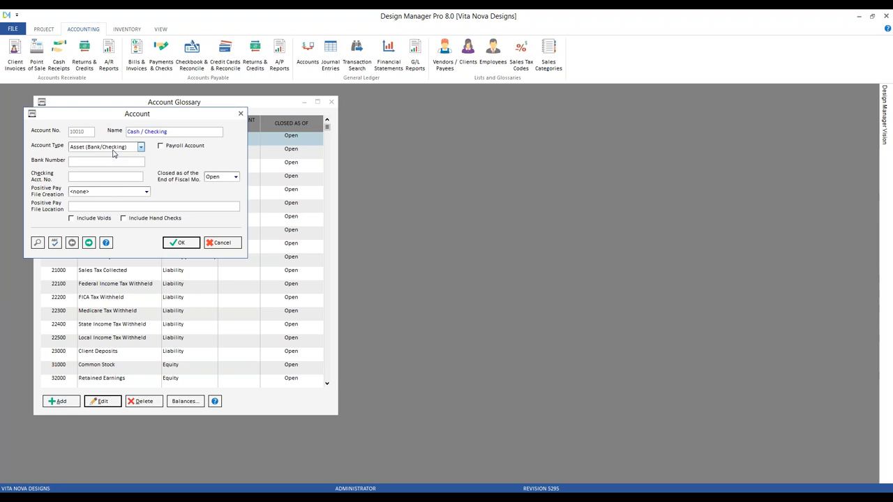
pyautogui.doubleClick(181, 133)
pyautogui.write('Wels')
pyautogui.press('BackSpace')
pyautogui.write('ls f')
pyautogui.write('go Checking')
pyautogui.click(185, 241)
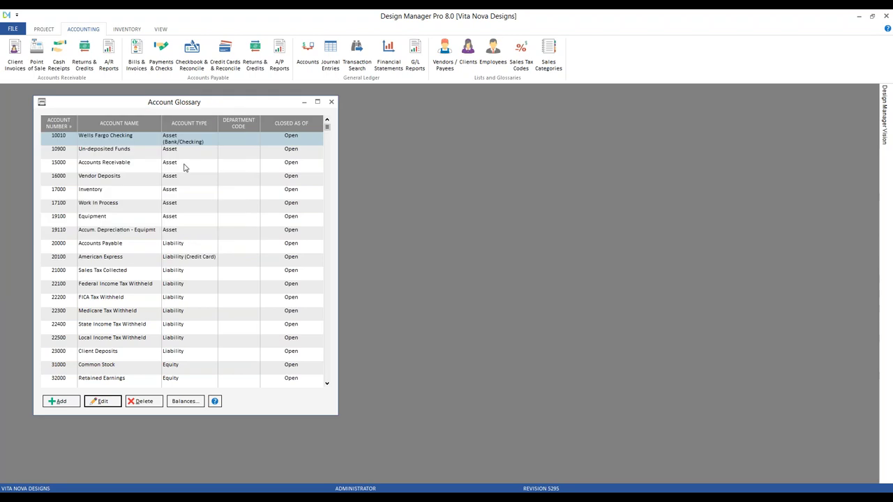
pyautogui.click(115, 142)
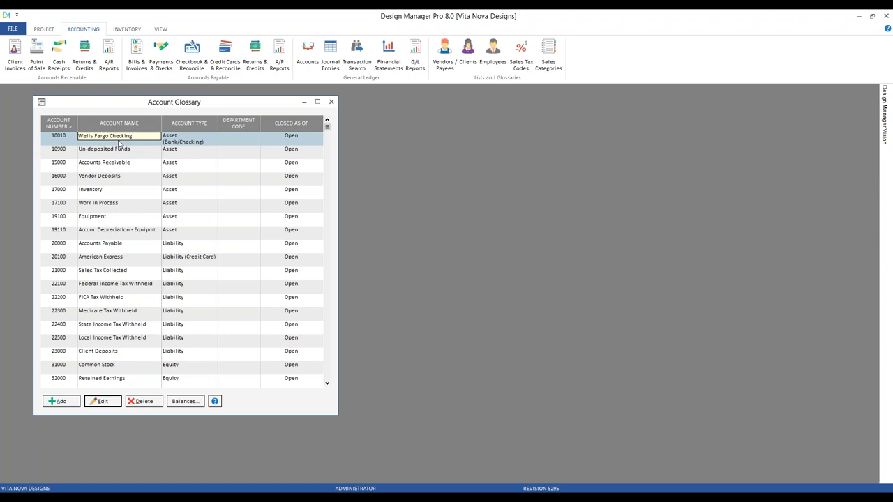
pyautogui.press('Escape')
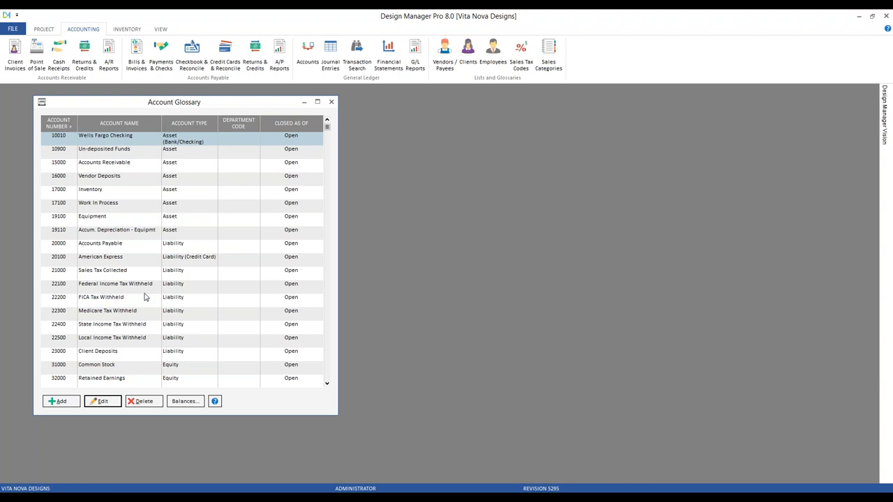
# - Start a new ledger account numbered 10020, named Wells Fargo Savings, with the account type Asset (Bank/Checking)
pyautogui.click(60, 402)
pyautogui.moveTo(84, 147); pyautogui.dragTo(168, 162)
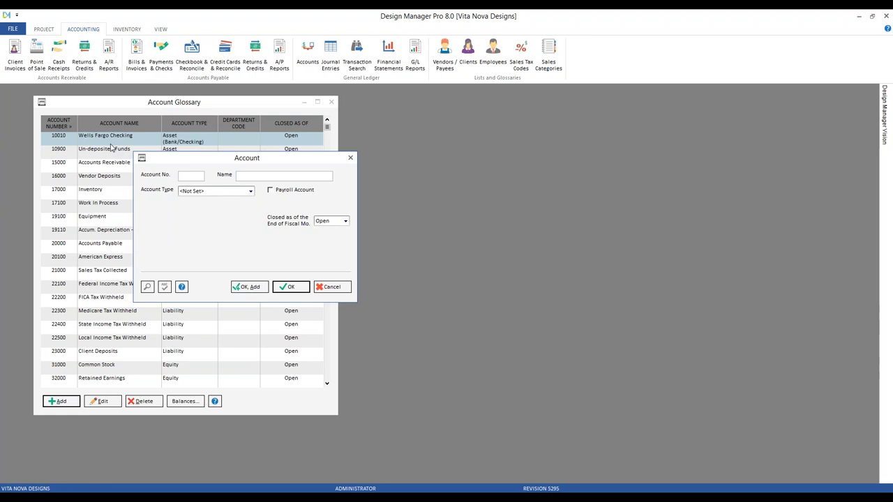
pyautogui.write('10020')
pyautogui.write('Wells')
pyautogui.write(' Fargo ')
pyautogui.write('Savings')
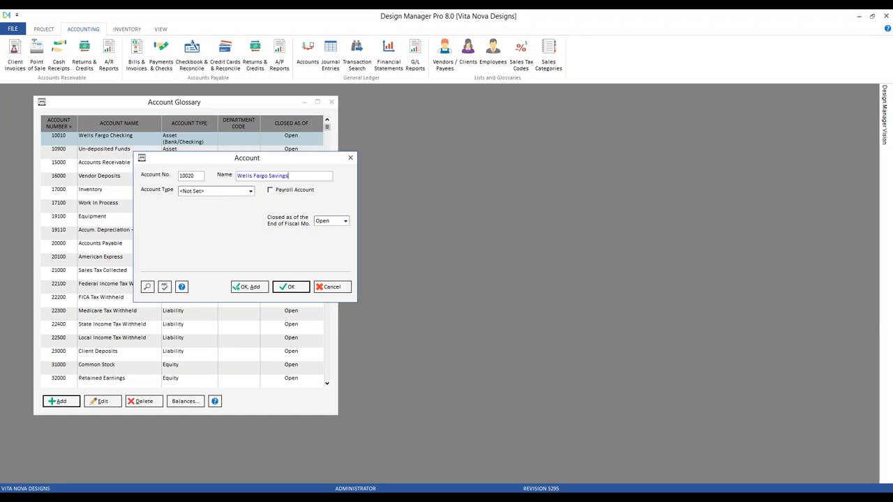
pyautogui.click(199, 194)
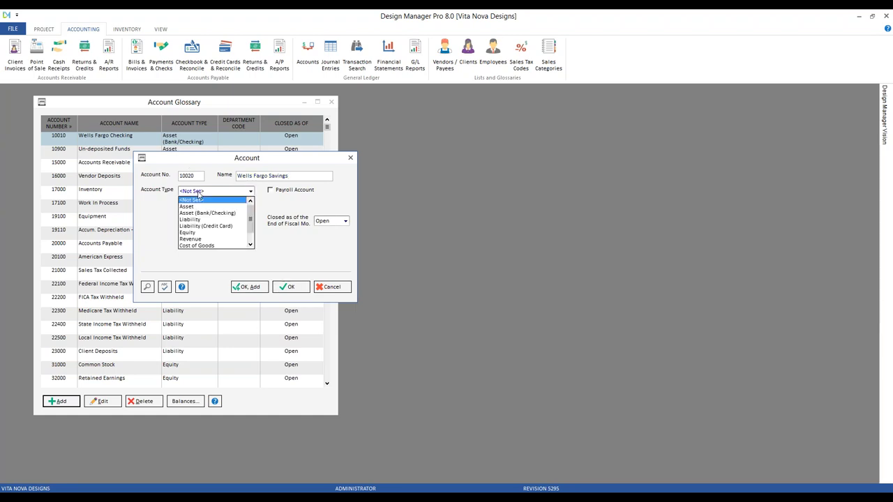
pyautogui.click(230, 213)
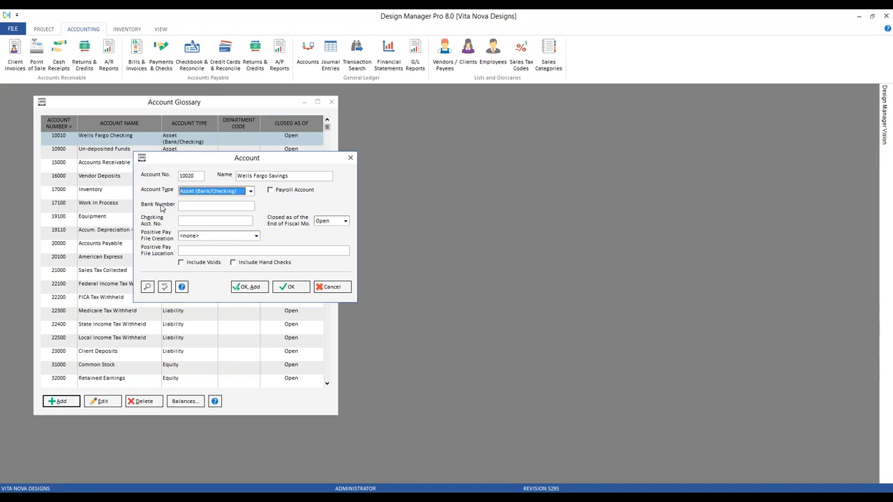
# - Examine the new account's bank number field, fiscal month closing choices, and positive pay file creation and location options
pyautogui.click(185, 206)
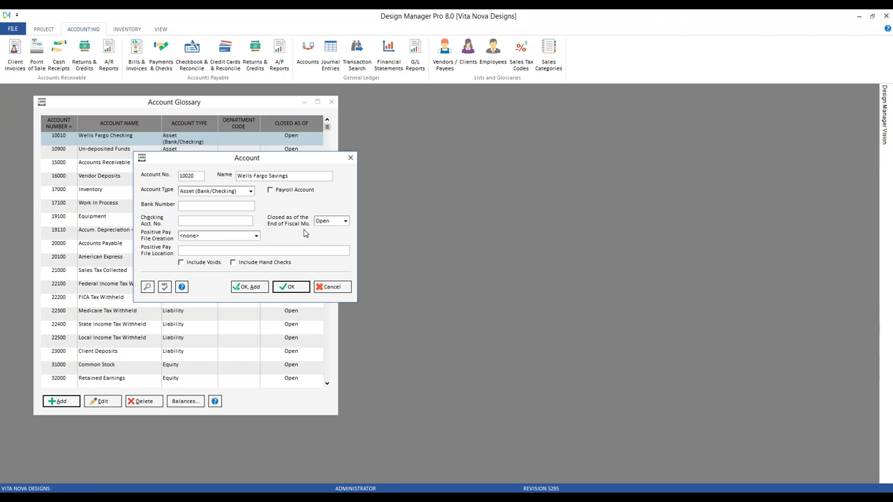
pyautogui.click(337, 221)
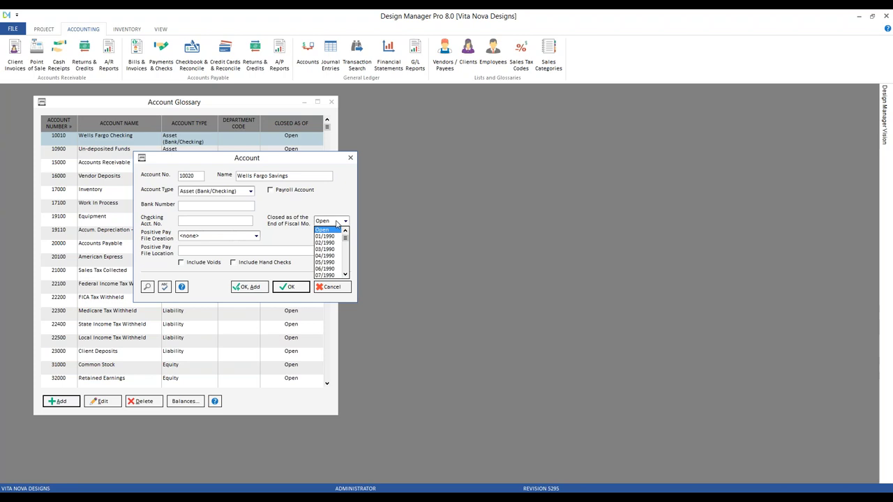
pyautogui.click(320, 211)
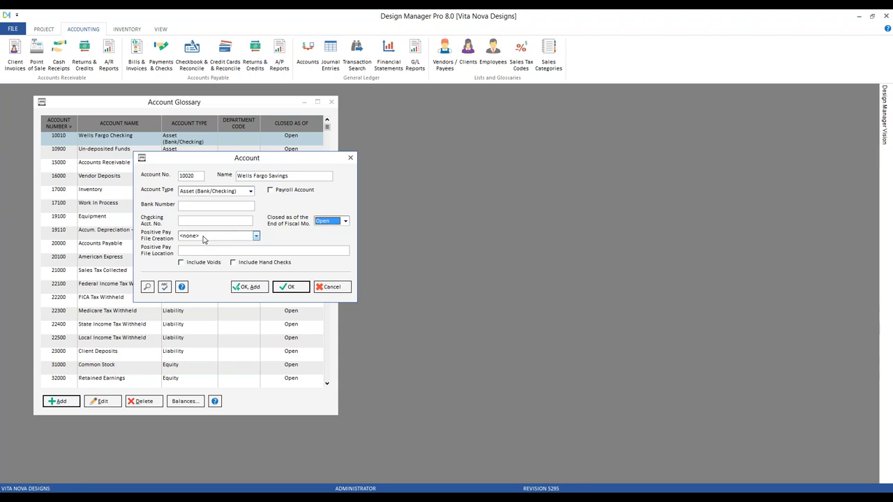
pyautogui.click(256, 237)
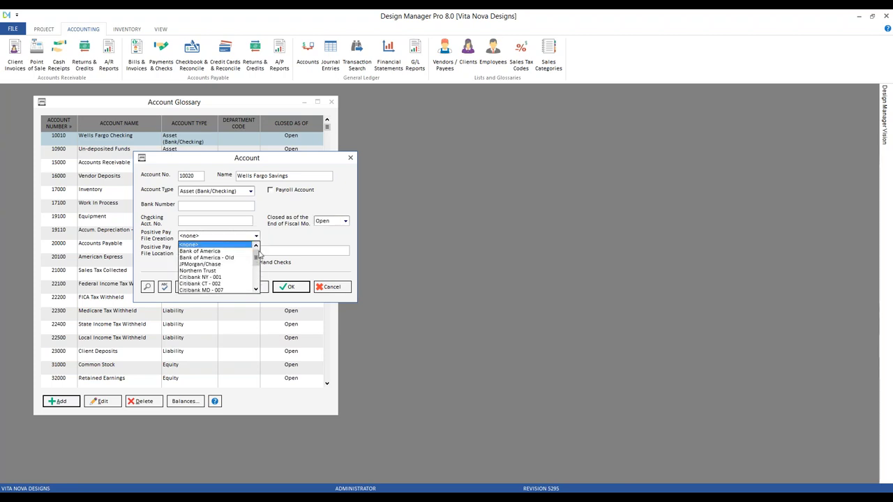
pyautogui.scroll(-1, 258, 258)
pyautogui.moveTo(259, 259)
pyautogui.mouseDown()
pyautogui.moveTo(257, 279)
pyautogui.moveTo(259, 248)
pyautogui.mouseUp()
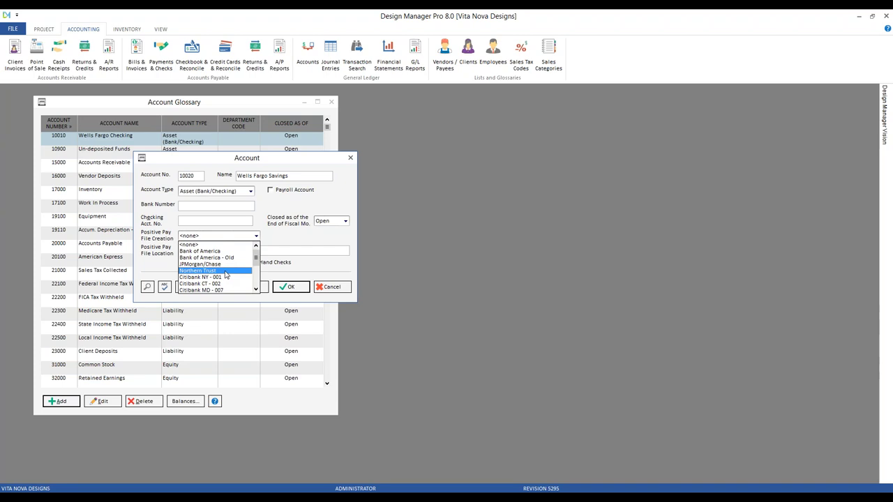
pyautogui.click(276, 237)
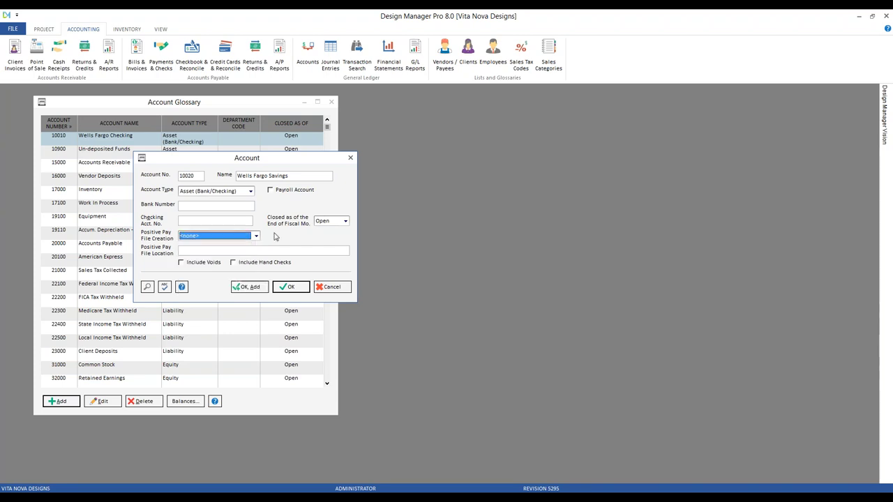
pyautogui.click(206, 251)
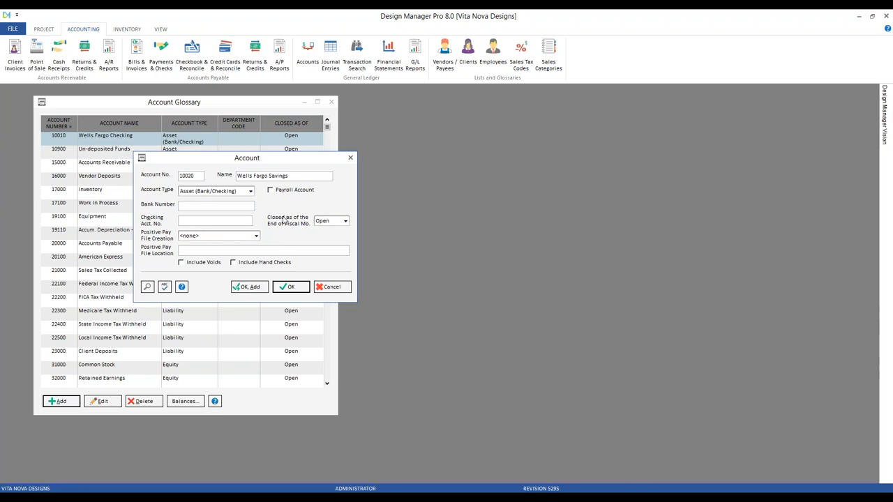
# - Save the Wells Fargo Savings account and agree to create a payment type for it
pyautogui.click(289, 286)
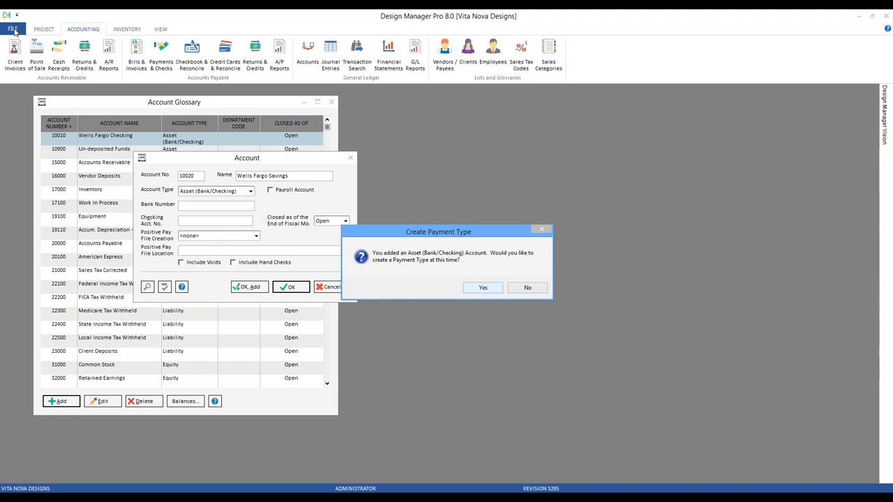
pyautogui.click(488, 288)
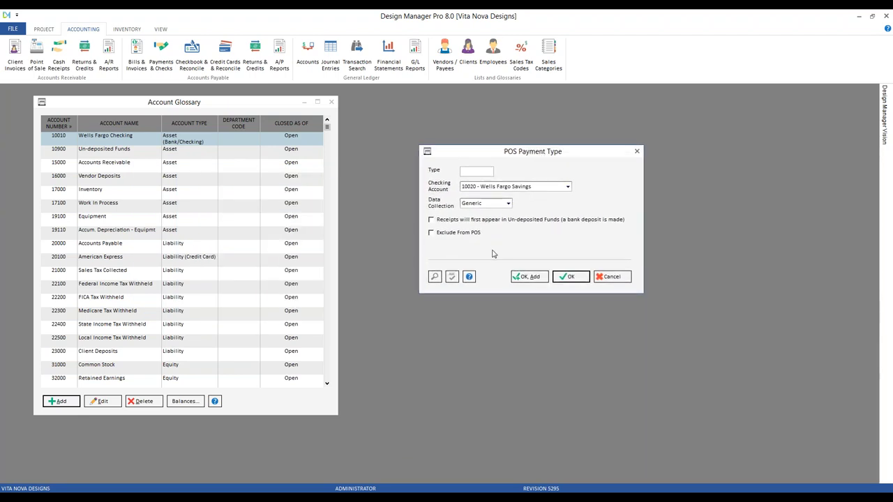
# - Review the cash receipt payment types in the company's A/R & Showroom settings
pyautogui.click(16, 33)
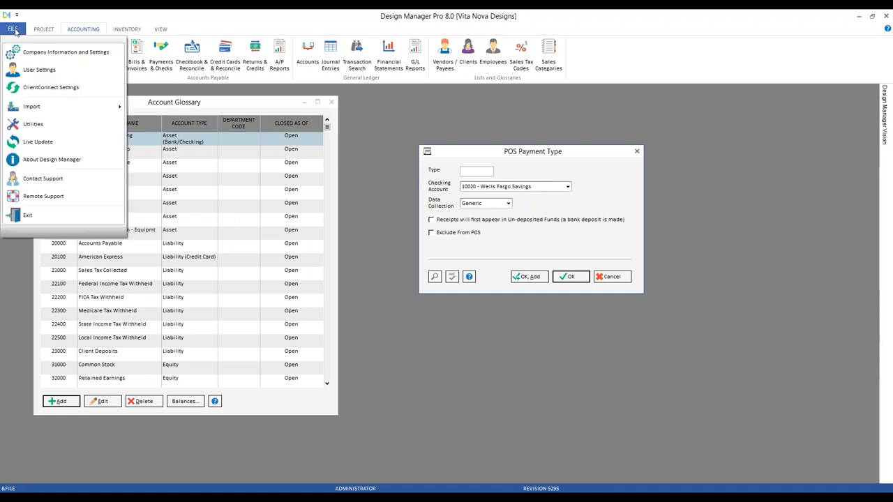
pyautogui.click(81, 61)
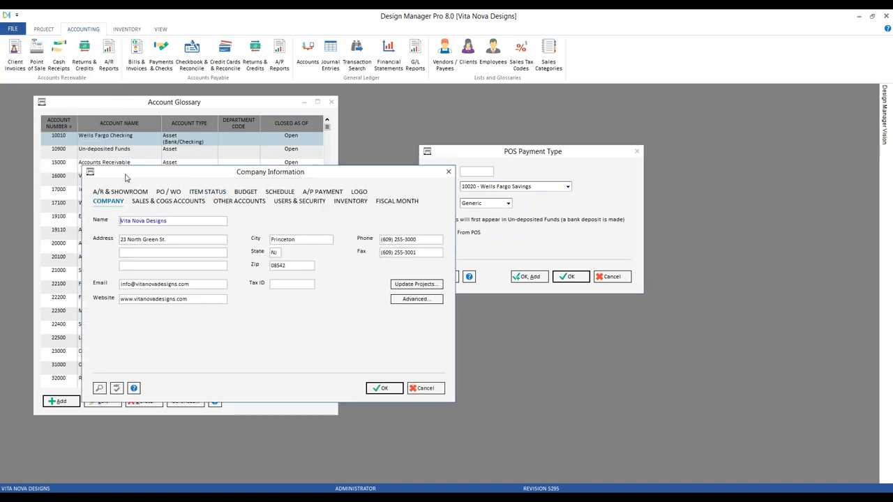
pyautogui.click(134, 194)
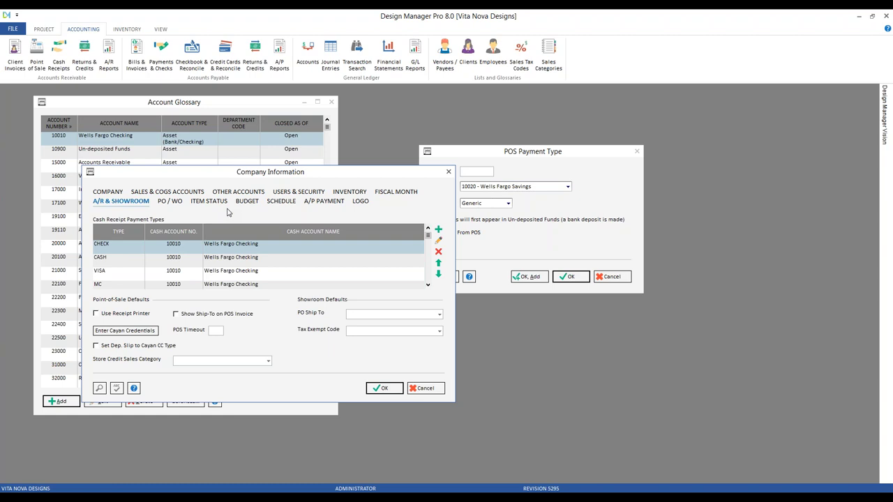
pyautogui.click(427, 285)
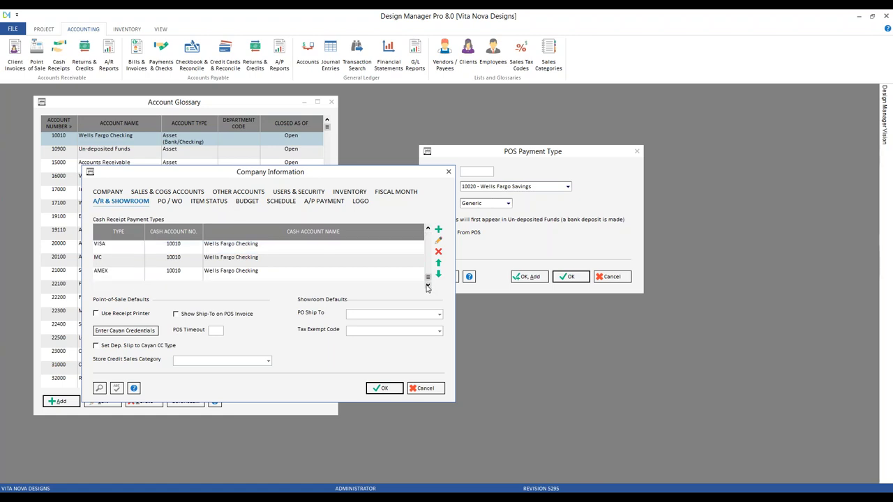
# - Change the CASH payment type's checking account to 10020 - Wells Fargo Savings
pyautogui.click(427, 228)
pyautogui.click(427, 228)
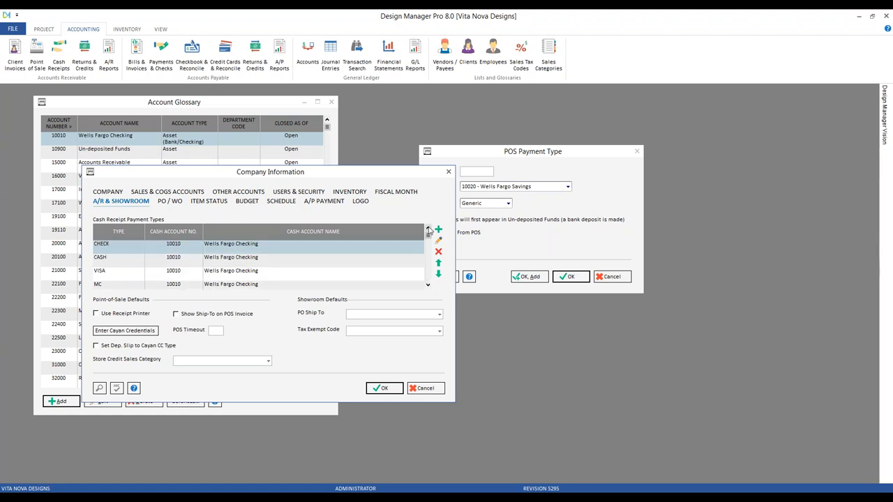
pyautogui.click(241, 258)
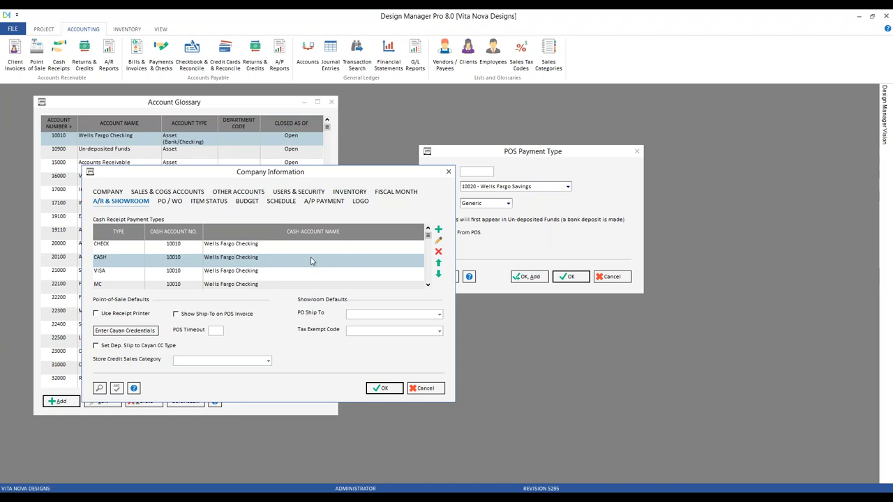
pyautogui.click(440, 242)
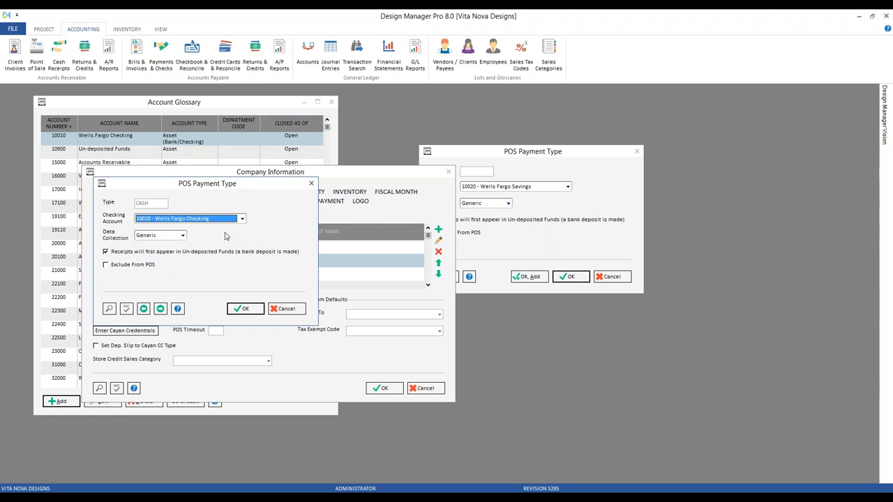
pyautogui.click(242, 219)
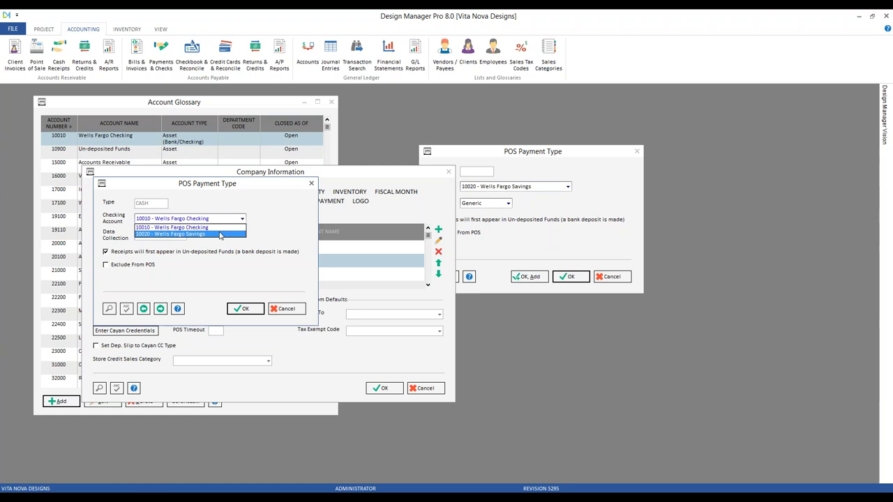
pyautogui.click(220, 235)
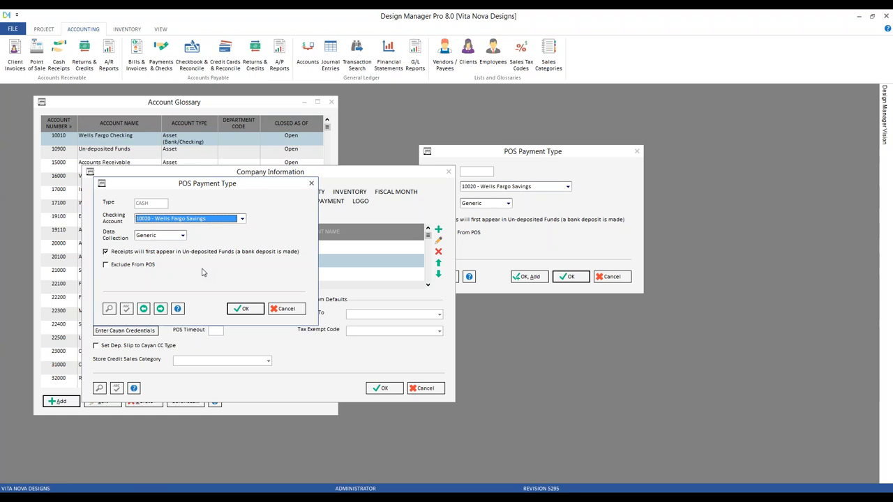
pyautogui.click(246, 309)
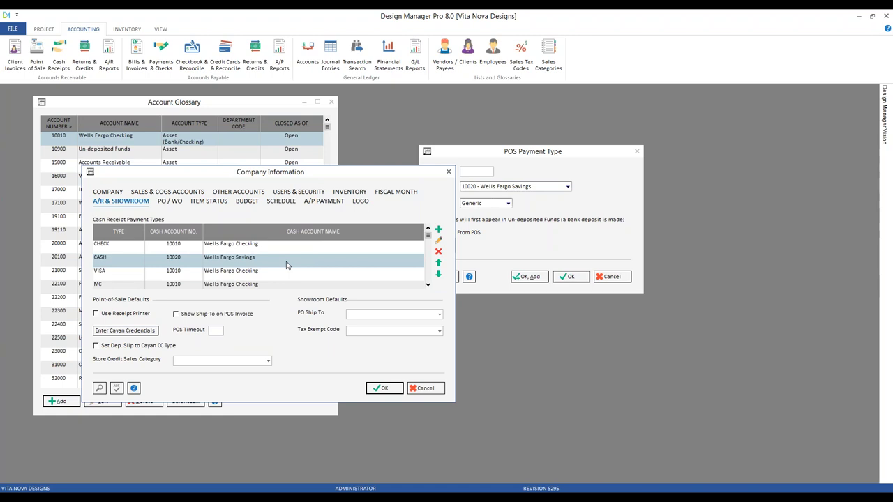
# - Set the VISA payment type's data collection to MerchantWARE and save it
pyautogui.click(427, 285)
pyautogui.click(180, 261)
pyautogui.click(180, 273)
pyautogui.click(204, 285)
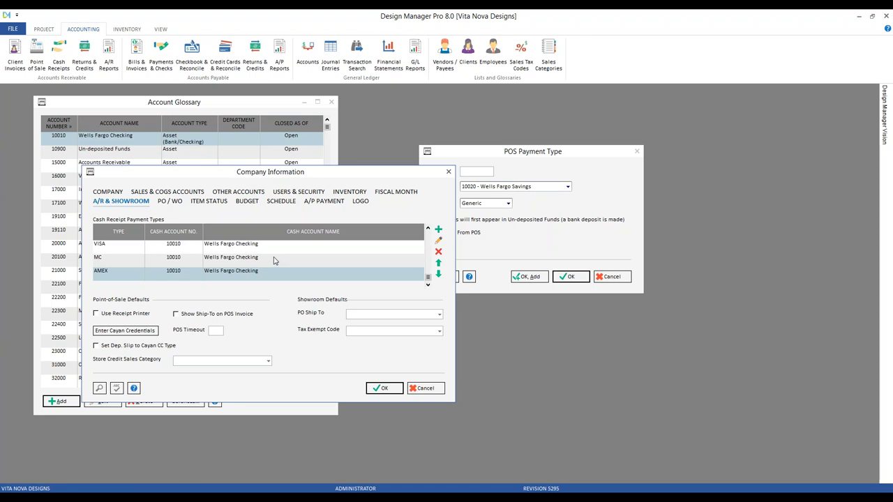
pyautogui.click(271, 248)
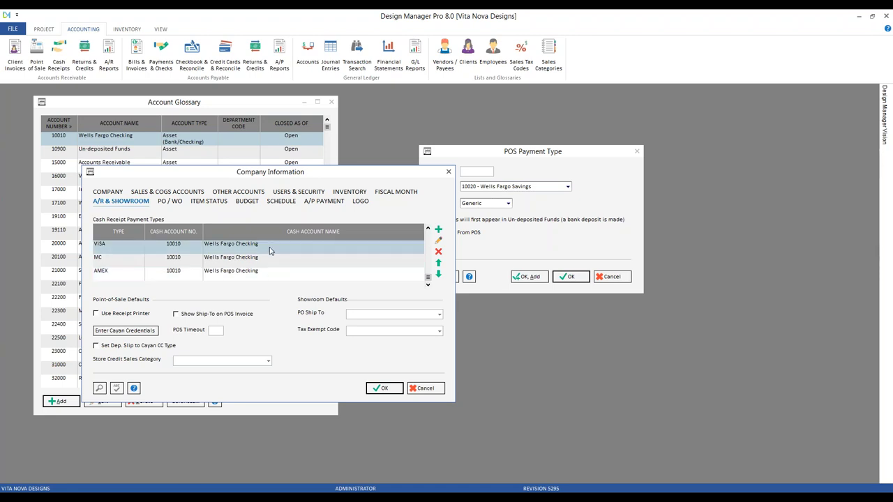
pyautogui.click(438, 240)
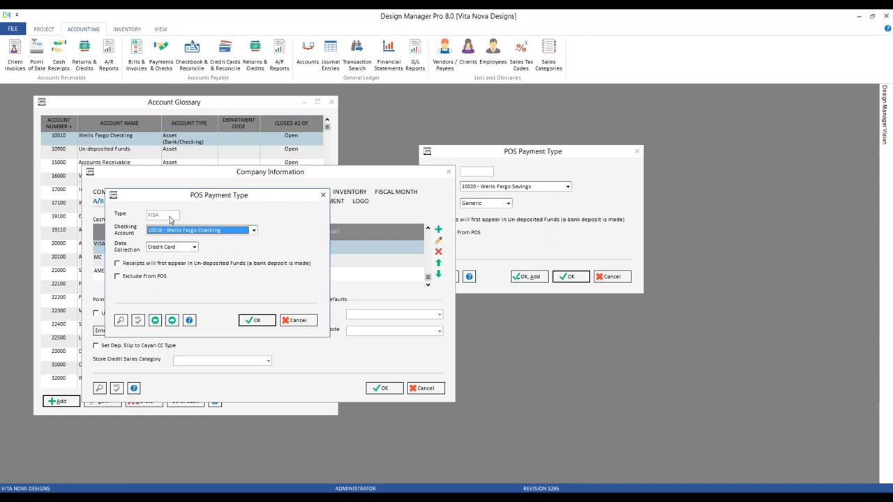
pyautogui.click(194, 250)
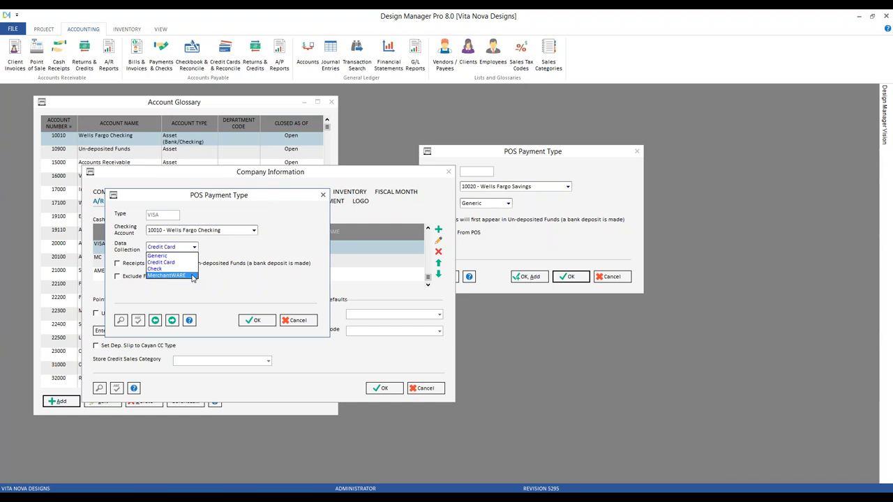
pyautogui.click(191, 276)
pyautogui.click(267, 319)
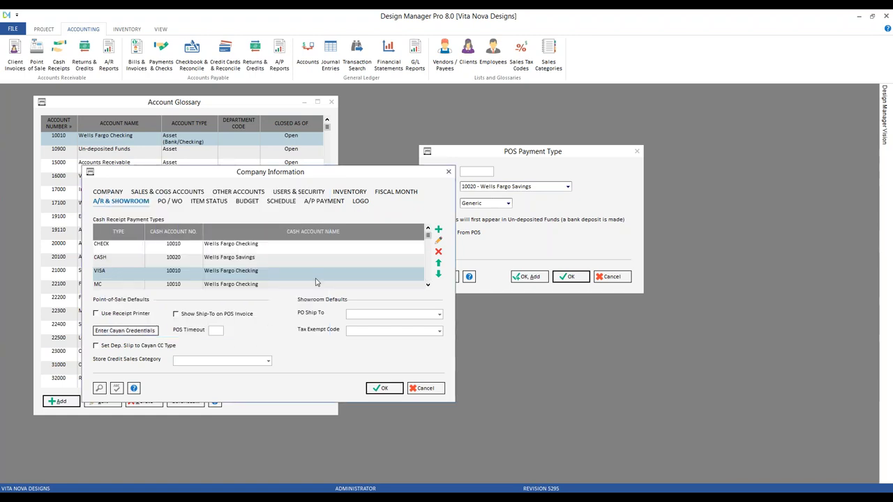
# - Move the CASH payment type to the end of the cash receipt payment types and save the company information
pyautogui.click(301, 255)
pyautogui.click(302, 273)
pyautogui.click(248, 258)
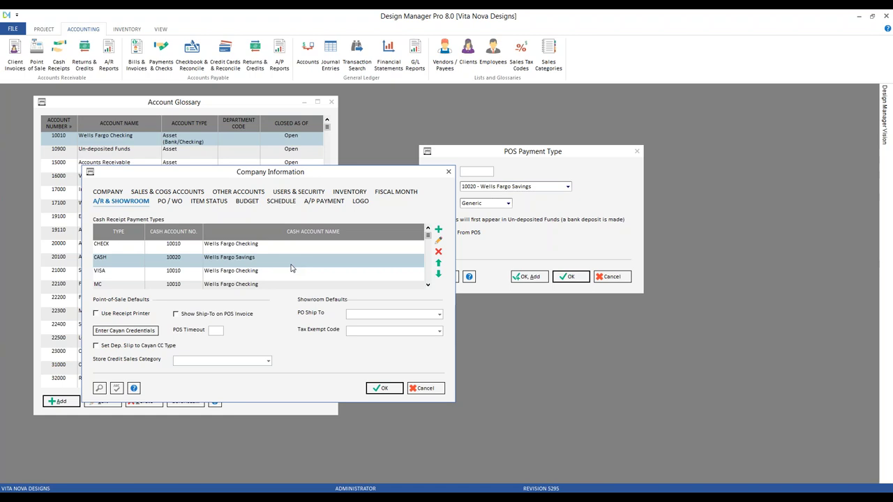
pyautogui.click(438, 275)
pyautogui.click(438, 275)
pyautogui.click(438, 275)
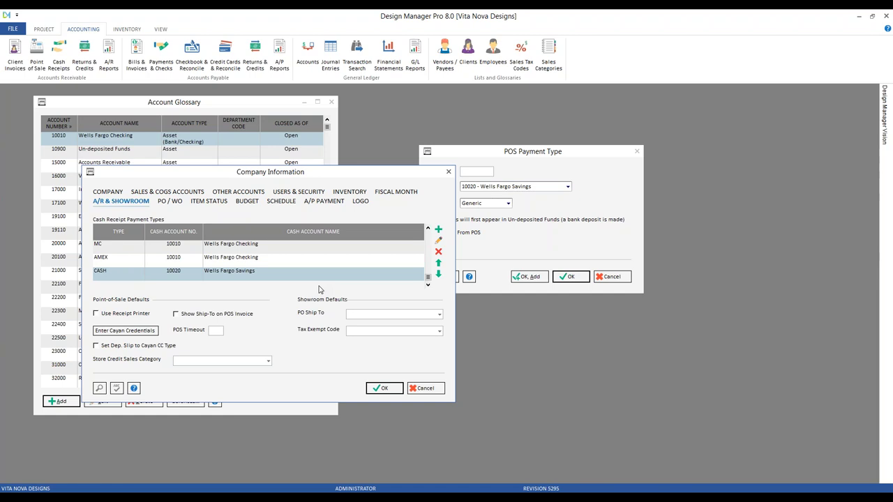
pyautogui.click(395, 389)
# - Create a WIRE payment type for 10020 - Wells Fargo Savings, excluded from POS, and close the Account Glossary
pyautogui.moveTo(533, 158); pyautogui.dragTo(500, 178)
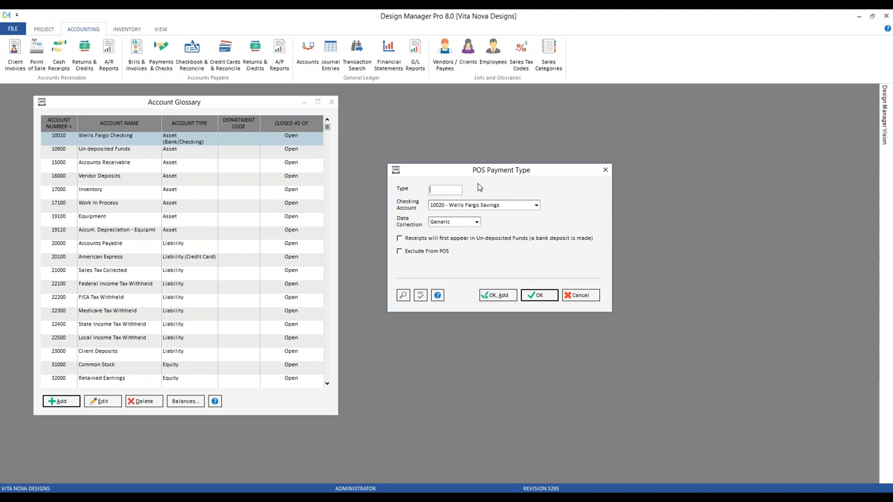
pyautogui.write('WIRE')
pyautogui.click(430, 251)
pyautogui.click(540, 295)
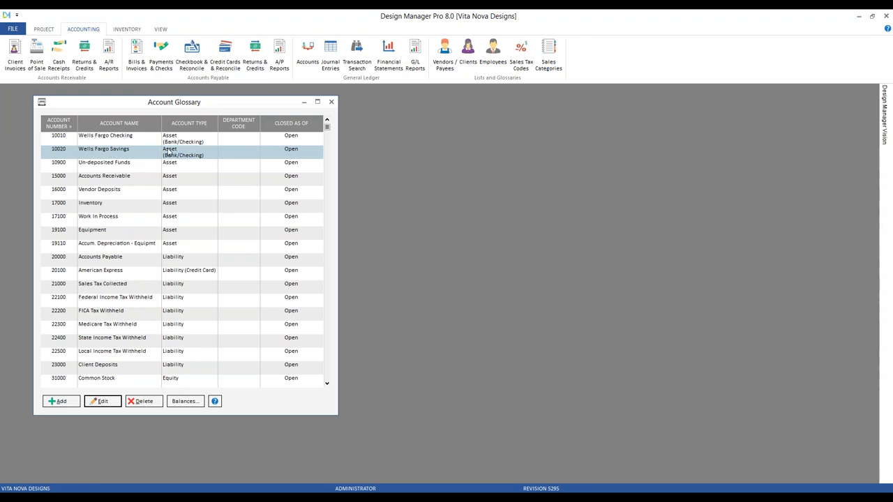
pyautogui.click(332, 102)
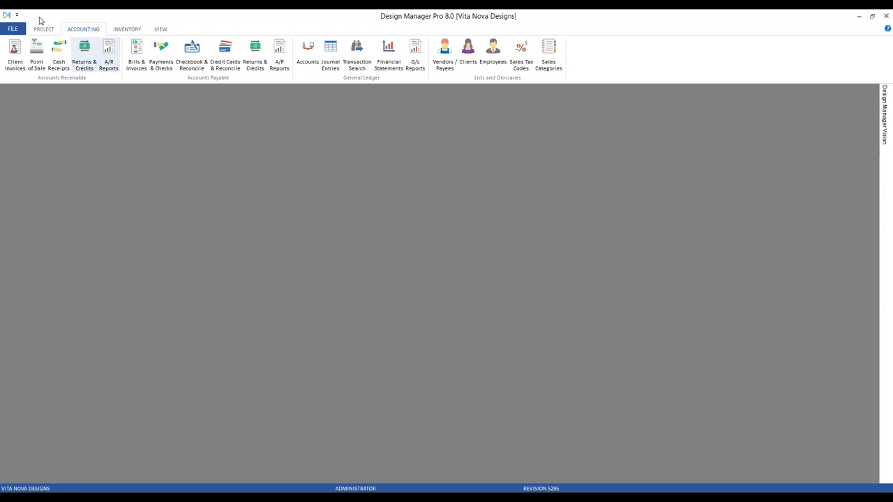
# - In the company's A/R & Showroom settings, move the WIRE payment type down to just above CASH and save
pyautogui.click(12, 28)
pyautogui.click(62, 51)
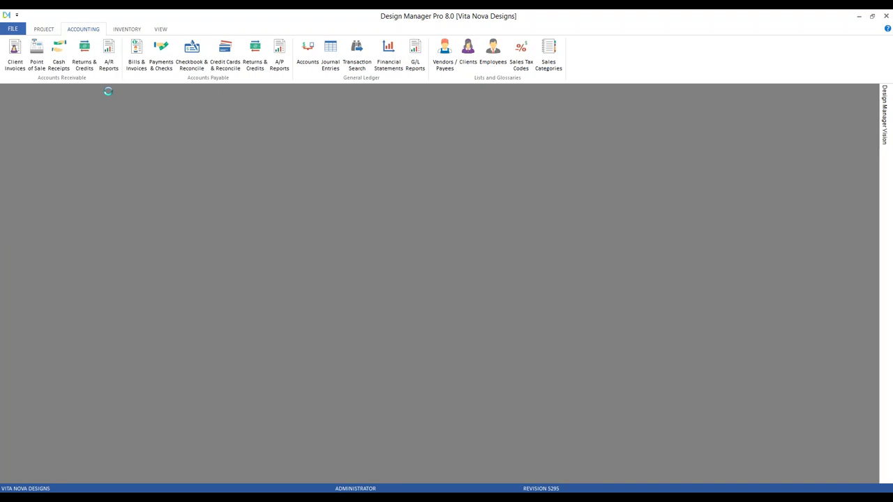
pyautogui.click(167, 238)
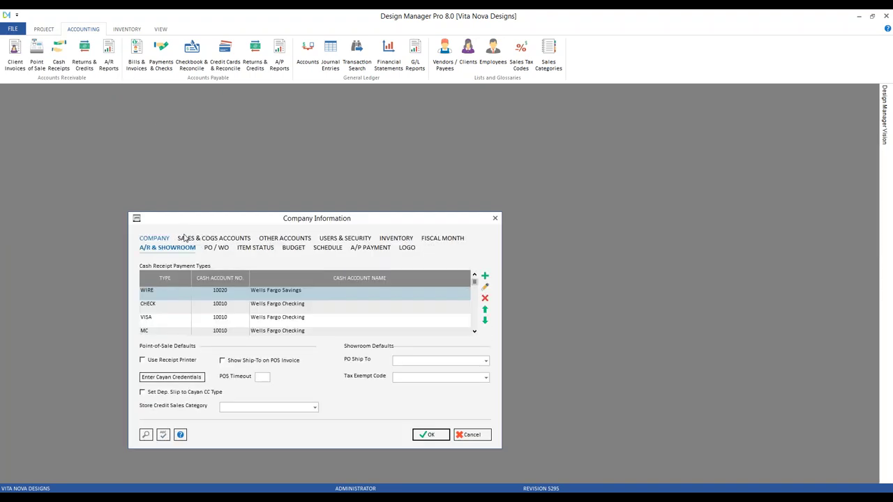
pyautogui.moveTo(184, 219); pyautogui.dragTo(123, 166)
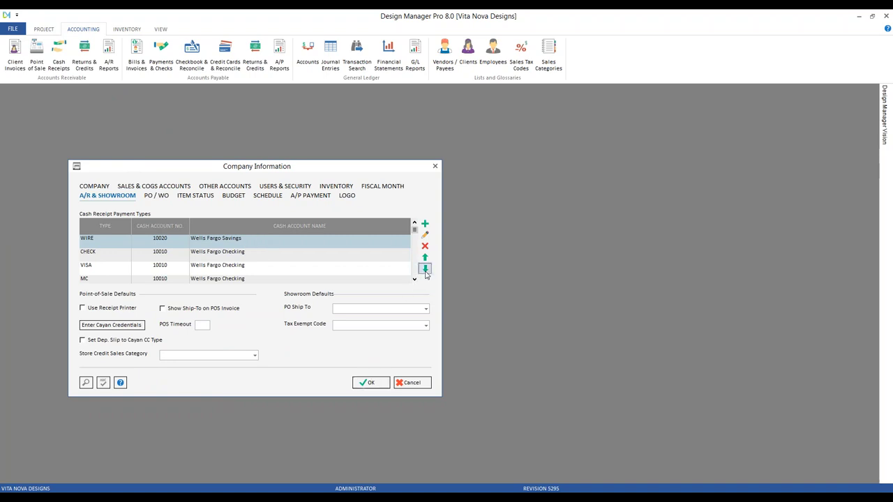
pyautogui.click(425, 269)
pyautogui.click(425, 270)
pyautogui.click(426, 270)
pyautogui.click(424, 270)
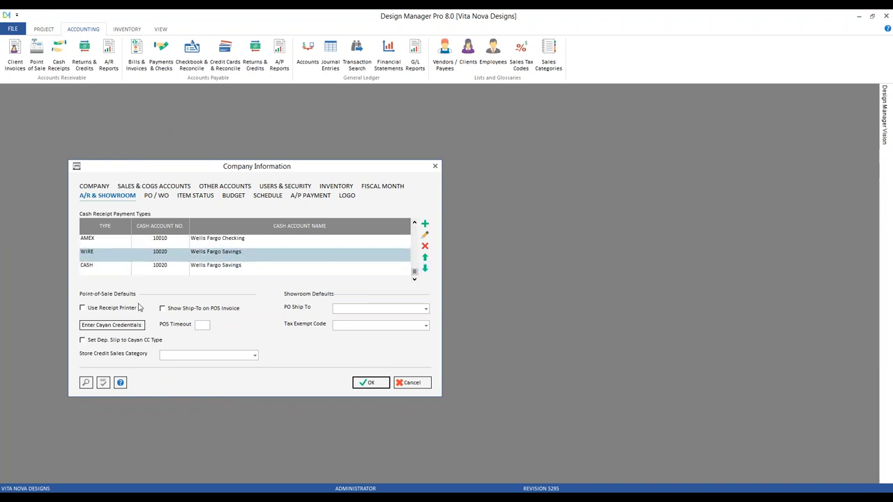
pyautogui.click(371, 383)
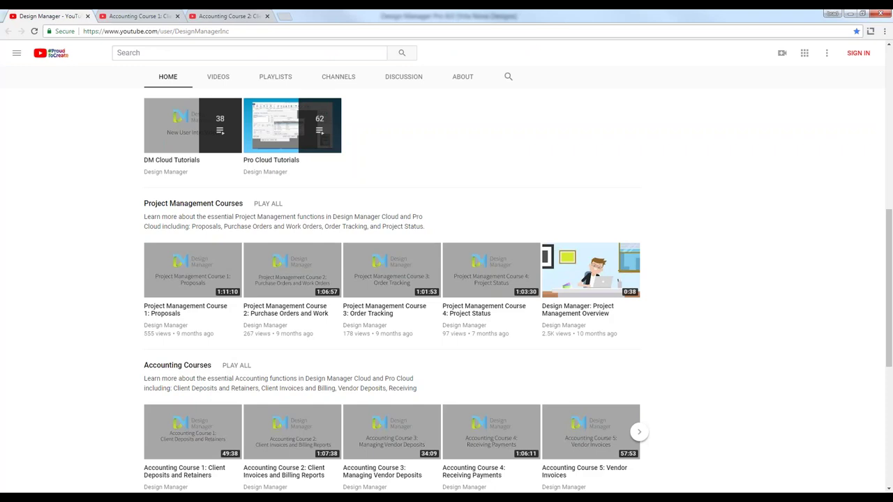
# - View the YouTube pages for Accounting Course 1: Client Deposits and Retainers and Accounting Course 2: Client Invoices and Billing Reports
pyautogui.click(140, 16)
pyautogui.moveTo(208, 318); pyautogui.dragTo(338, 317)
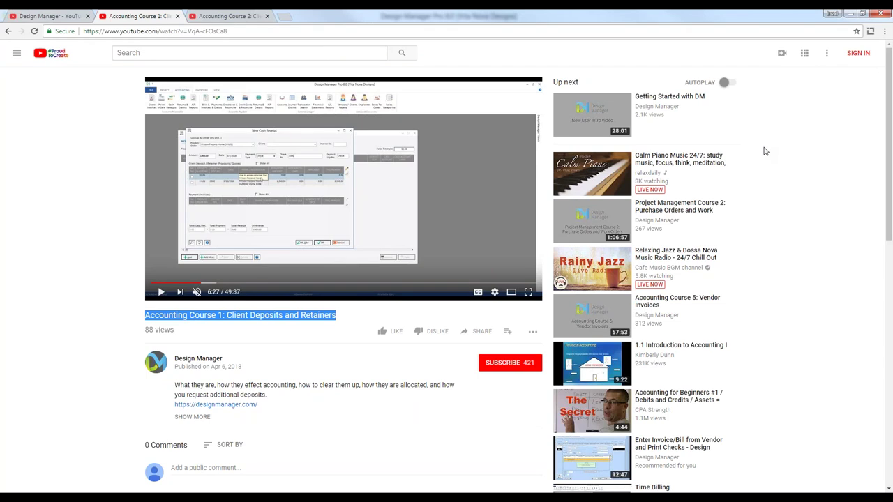
pyautogui.click(851, 15)
pyautogui.click(238, 18)
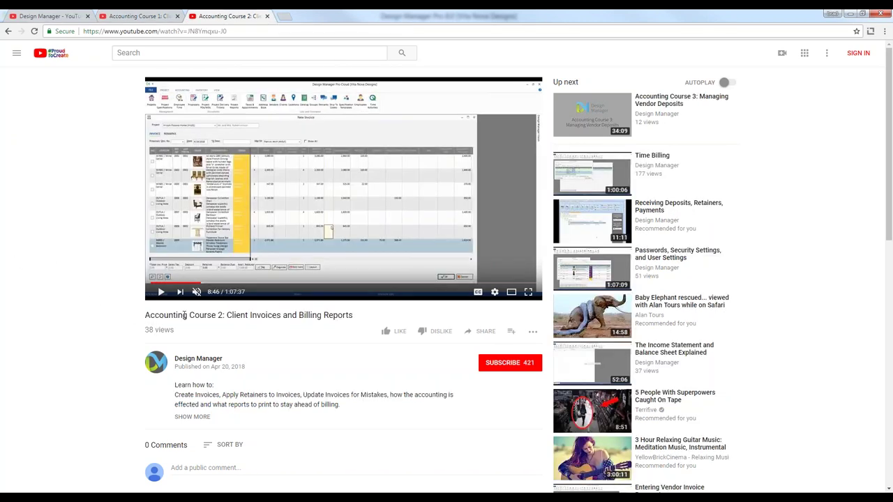
pyautogui.moveTo(147, 314); pyautogui.dragTo(328, 317)
pyautogui.click(885, 14)
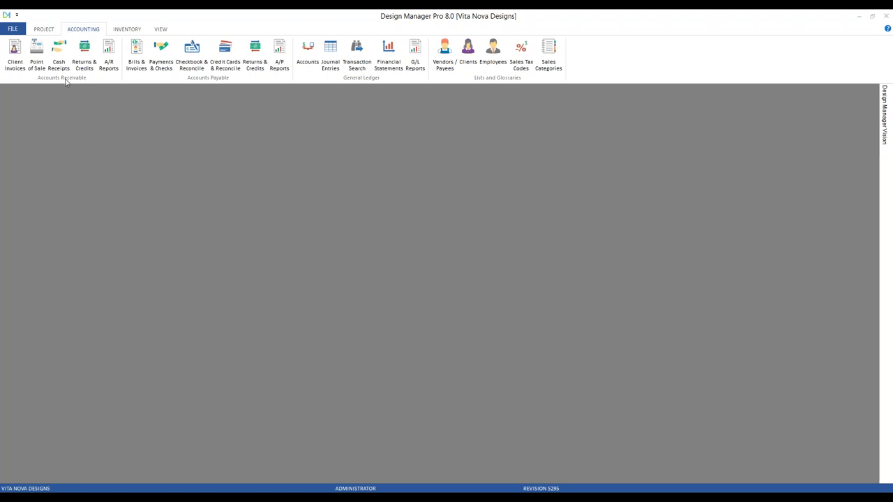
# - Start a new cash receipt for proposals or invoices in Design Manager and look it up by project CAR01
pyautogui.click(59, 58)
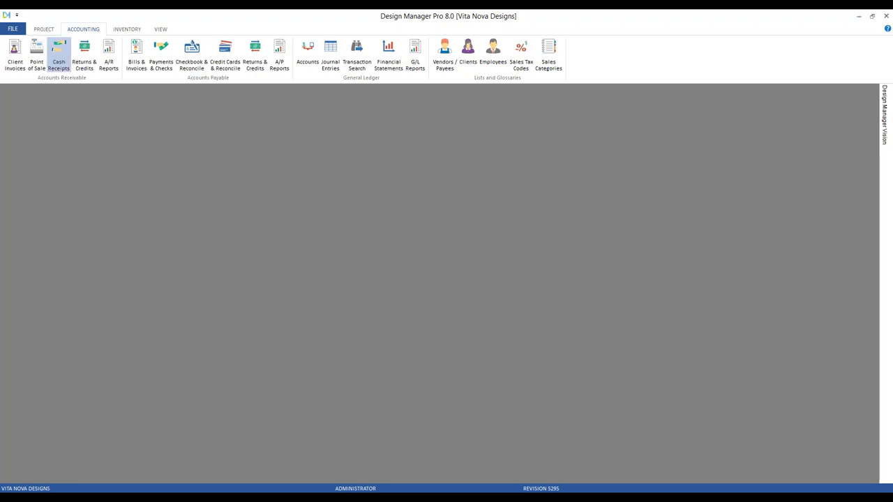
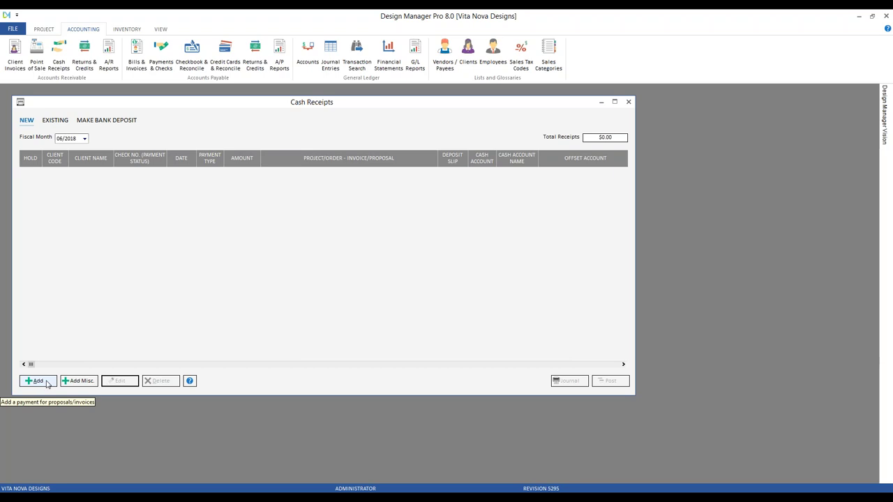
pyautogui.click(47, 382)
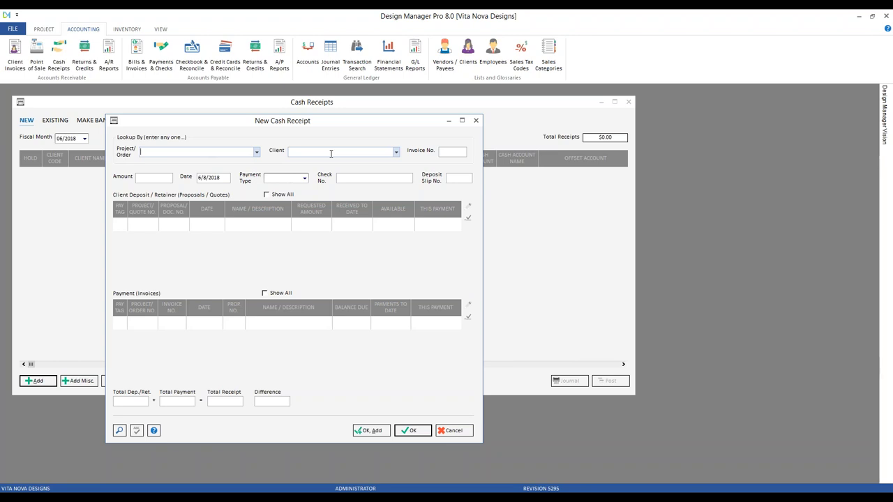
pyautogui.click(450, 151)
pyautogui.click(256, 152)
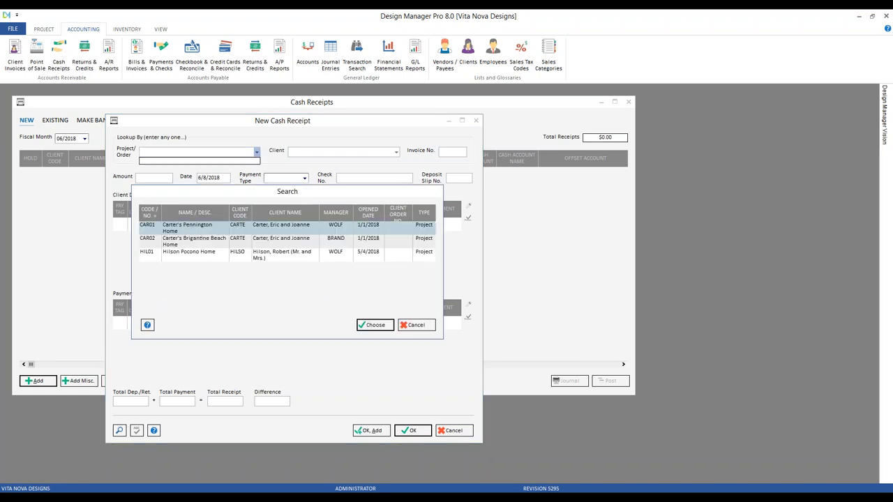
pyautogui.click(374, 327)
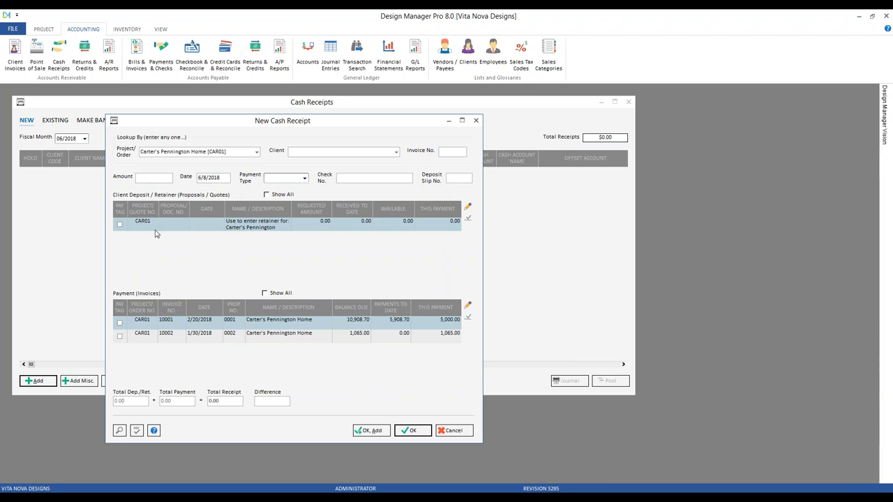
# - Try looking up the receipt by the first listed client, and return to the lookup by project CAR01
pyautogui.click(396, 152)
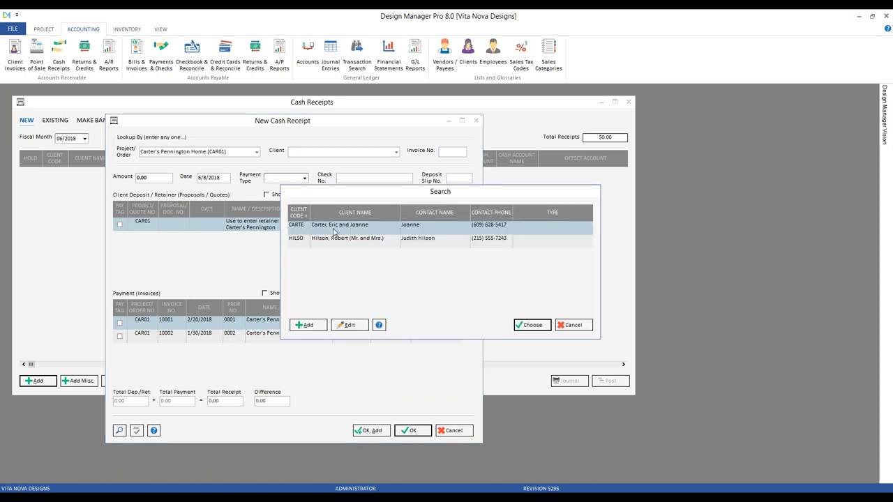
pyautogui.click(532, 326)
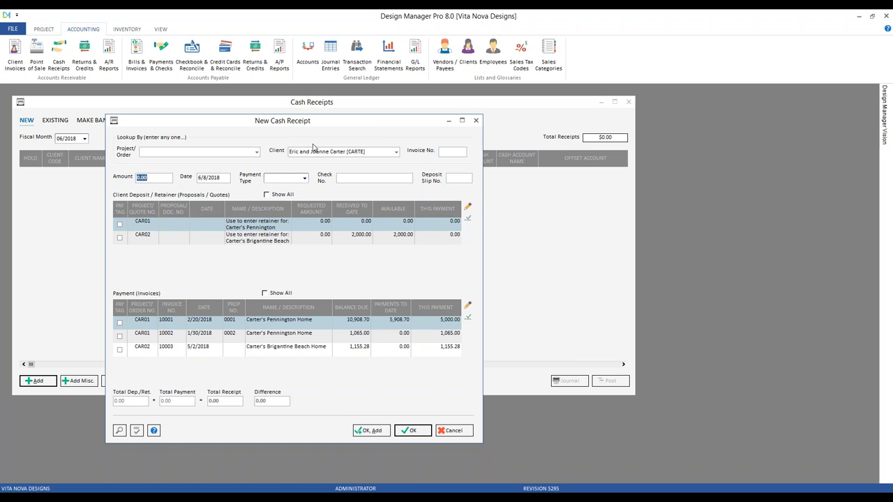
pyautogui.click(258, 153)
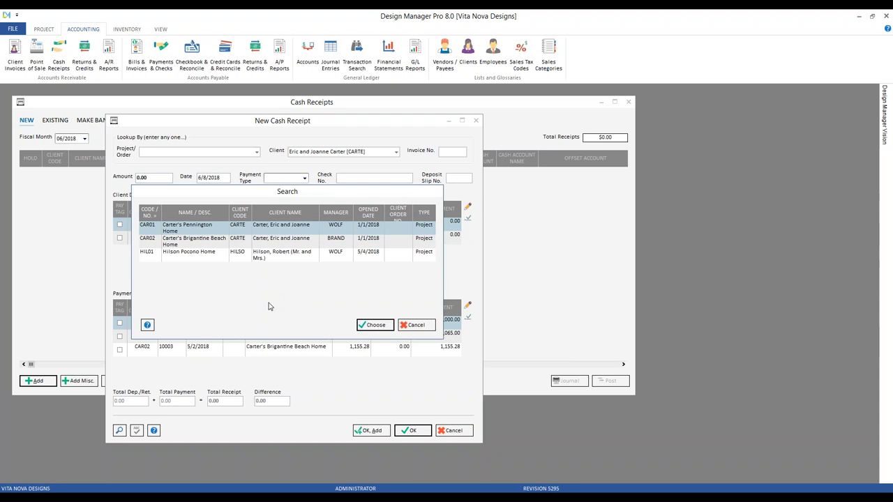
pyautogui.click(375, 325)
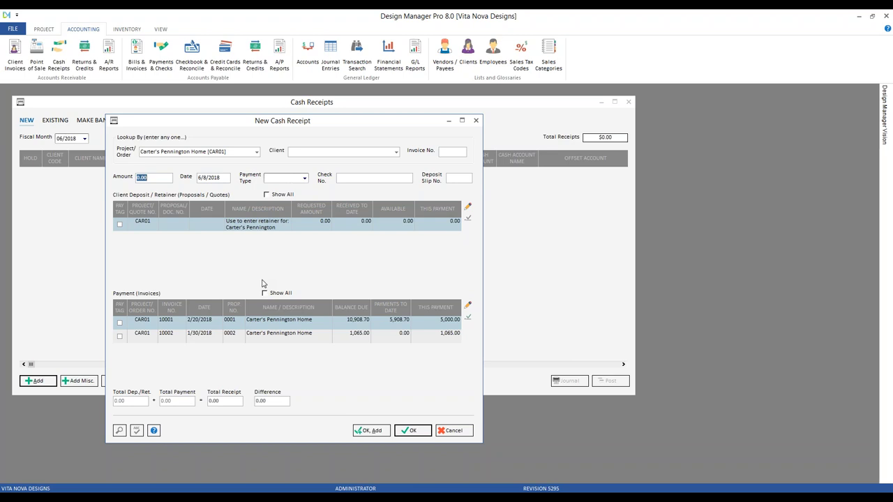
# - Set the cash receipt's amount to 5,000 and check the calendar lookup for its date without picking another day
pyautogui.write('5000')
pyautogui.press('Tab')
pyautogui.click(120, 430)
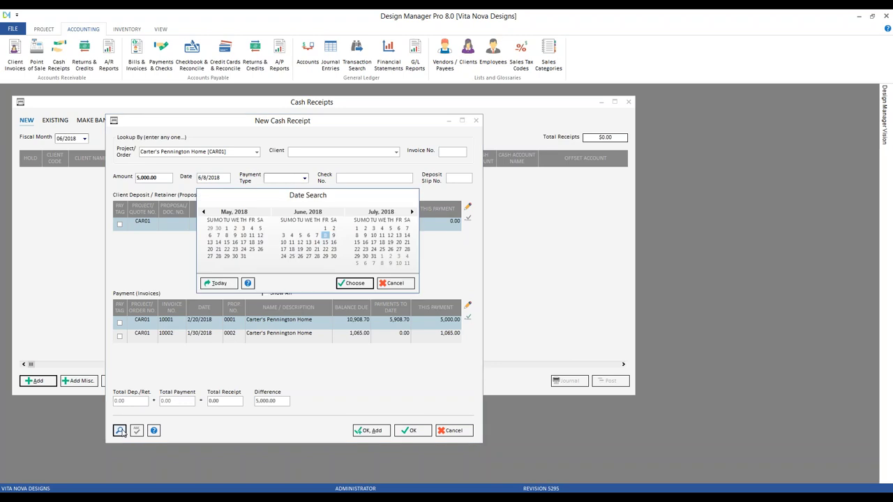
pyautogui.click(393, 283)
pyautogui.doubleClick(225, 178)
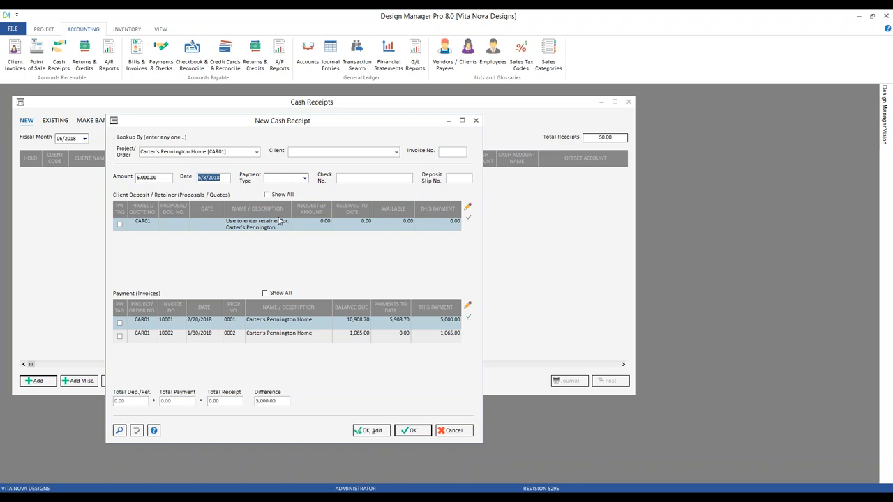
# - Date the cash receipt 6/4/2018, choose CHECK as its payment type, and enter check number 5500
pyautogui.write('6/4')
pyautogui.press('Tab')
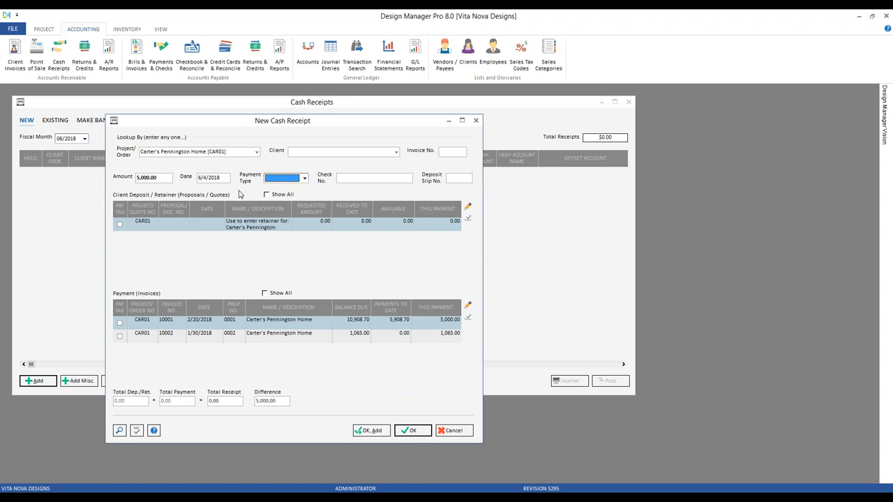
pyautogui.click(304, 178)
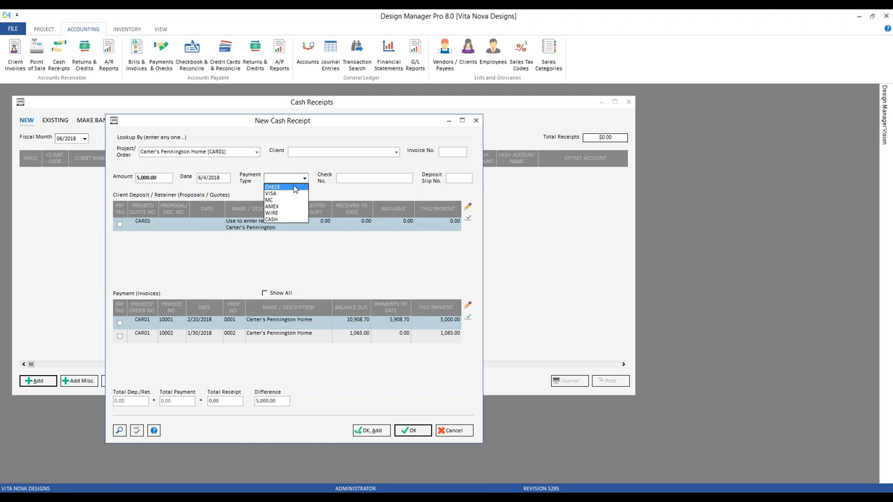
pyautogui.click(294, 188)
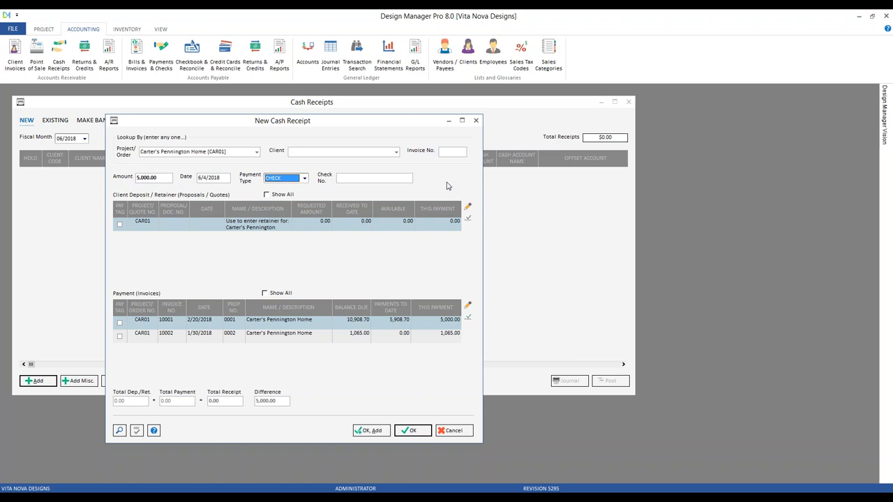
pyautogui.click(373, 178)
pyautogui.write('5500')
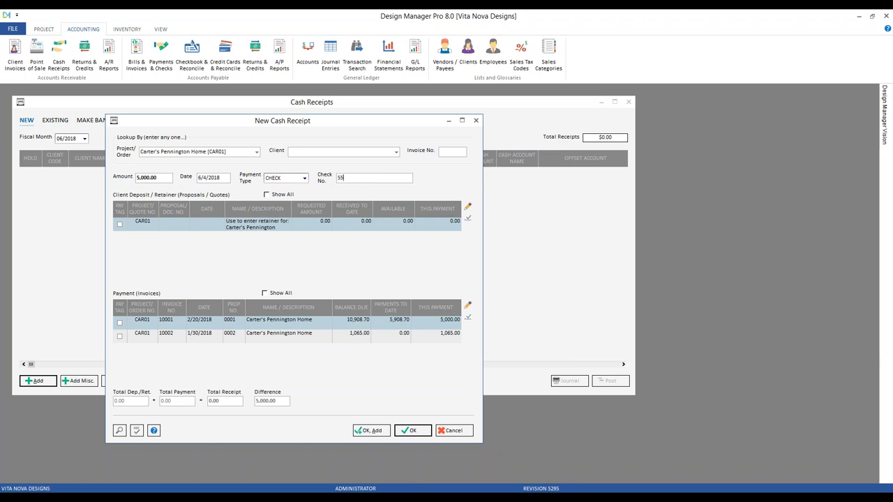
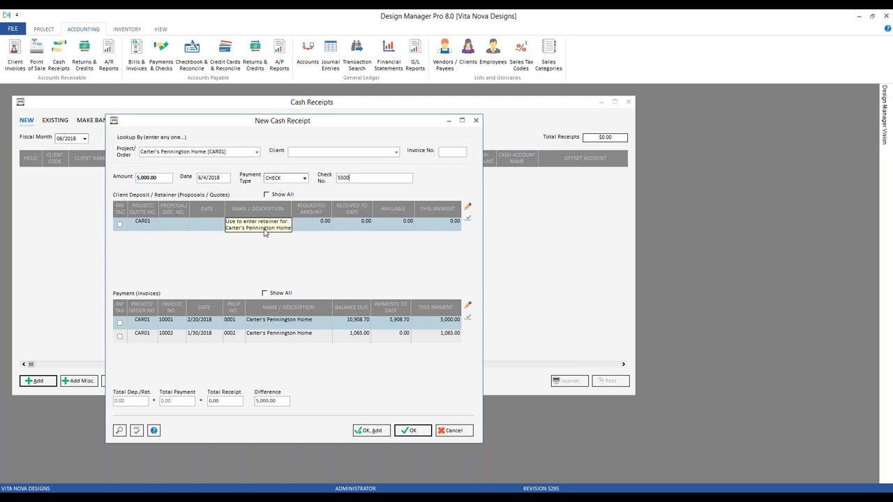
# - Apply 5,000 to the CAR01 retainer line with the transaction description "additional retainer", and save the cash receipt
pyautogui.click(317, 230)
pyautogui.click(352, 224)
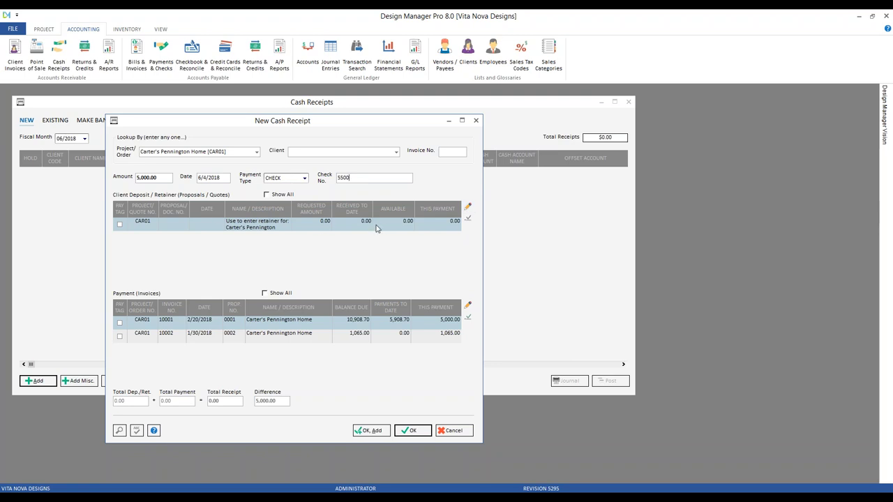
pyautogui.click(469, 209)
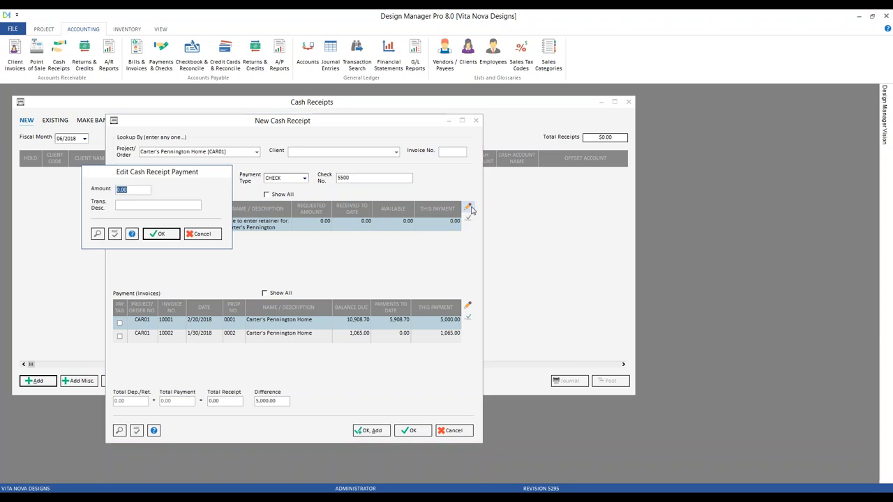
pyautogui.write('5000')
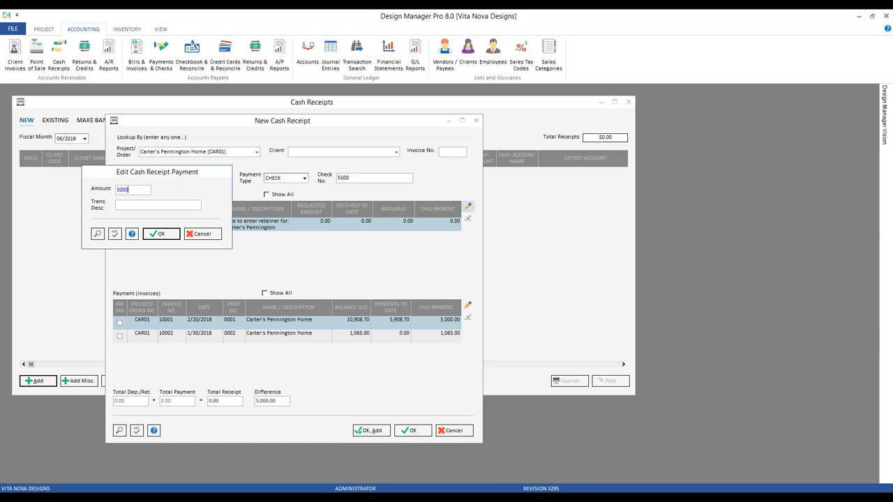
pyautogui.press('Tab')
pyautogui.write('additional retainer')
pyautogui.click(162, 233)
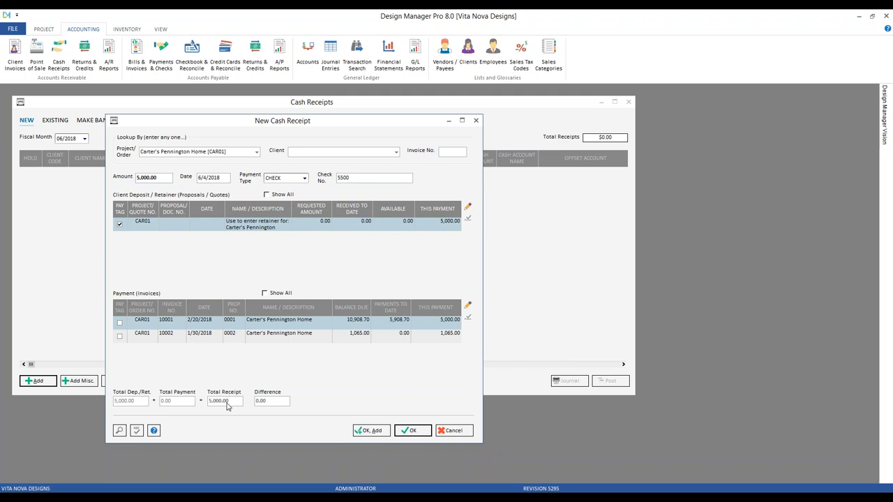
pyautogui.click(165, 178)
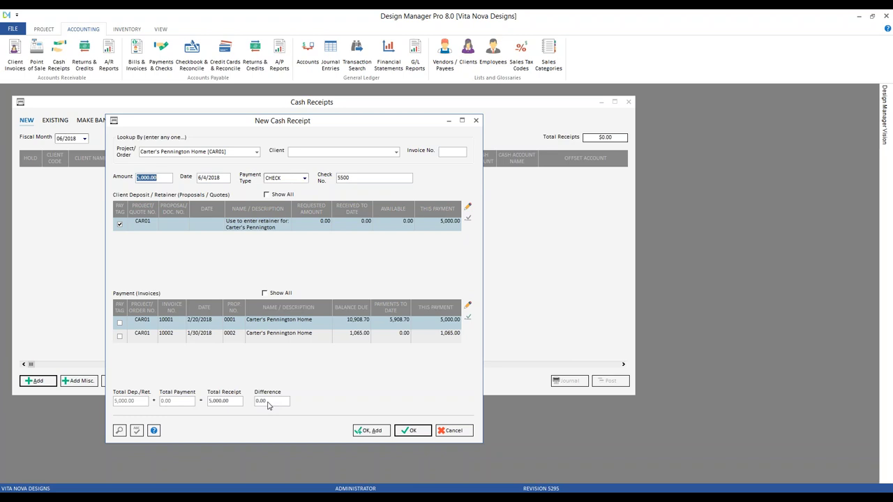
pyautogui.click(412, 431)
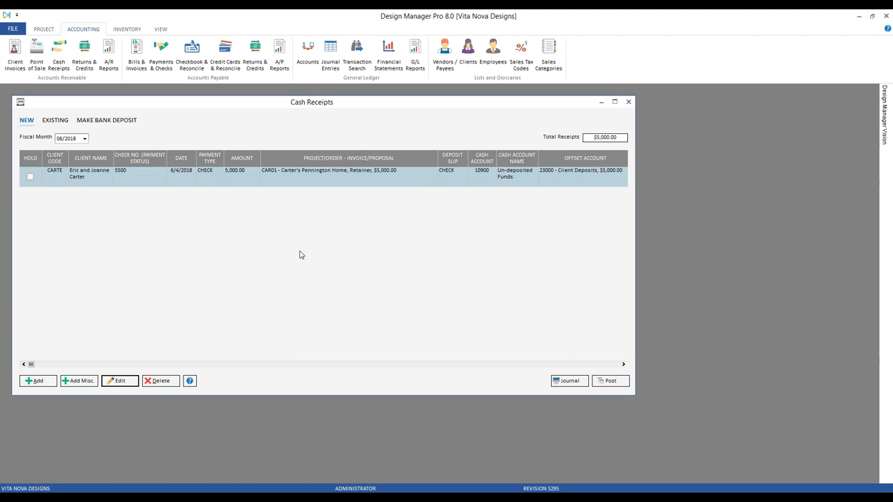
# - Review the amount and check number of the new receipt in the list of unposted cash receipts
pyautogui.click(247, 176)
pyautogui.click(212, 245)
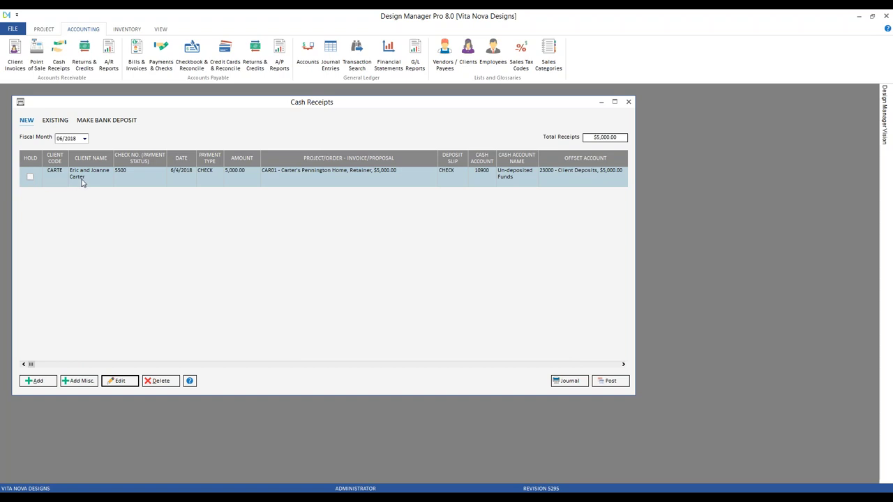
pyautogui.click(138, 181)
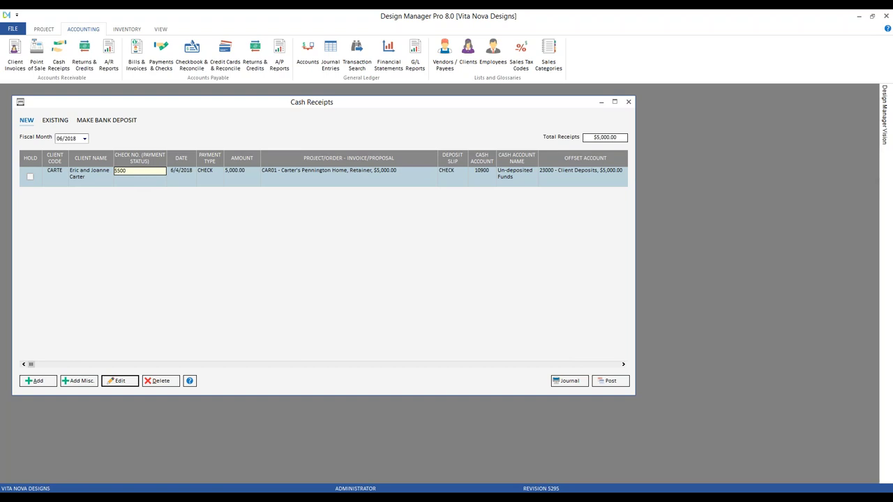
pyautogui.click(142, 184)
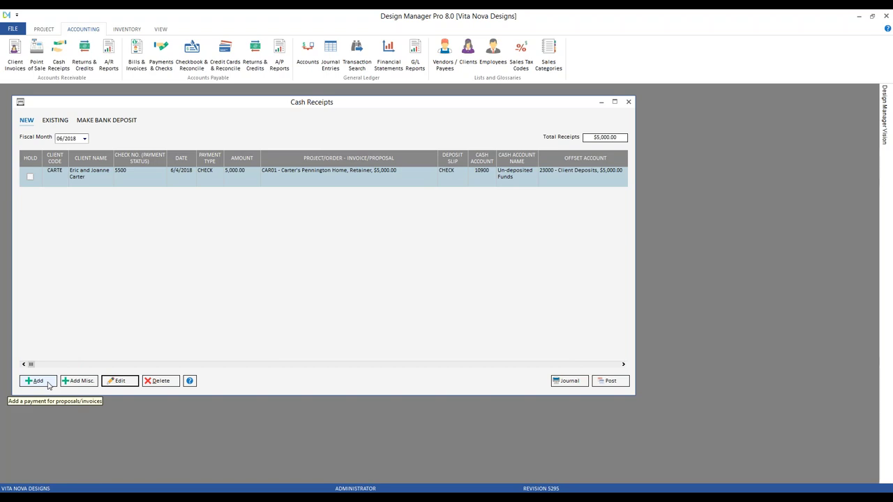
# - View the unposted receipt's edit form without changing it, and bring up its deletion but decline it
pyautogui.click(120, 381)
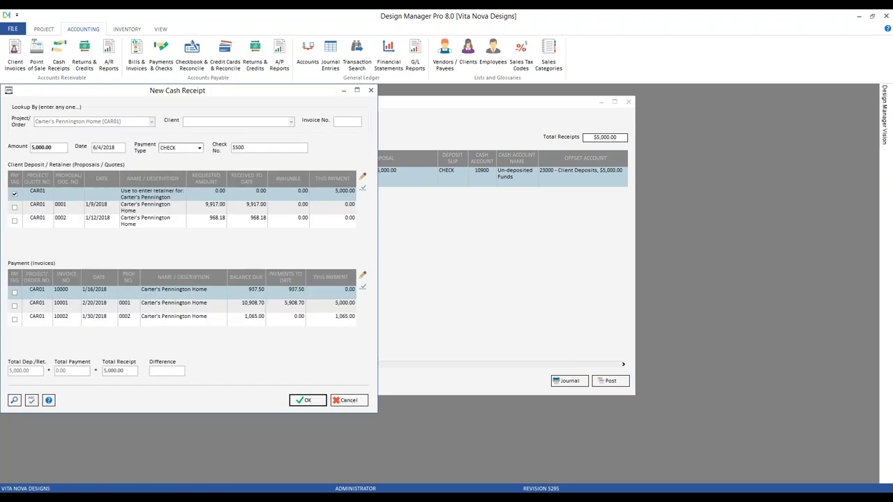
pyautogui.click(349, 400)
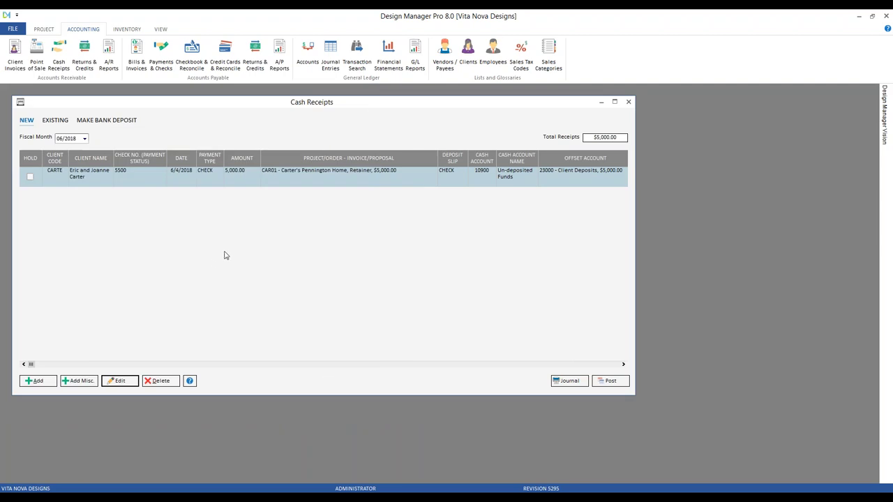
pyautogui.click(158, 386)
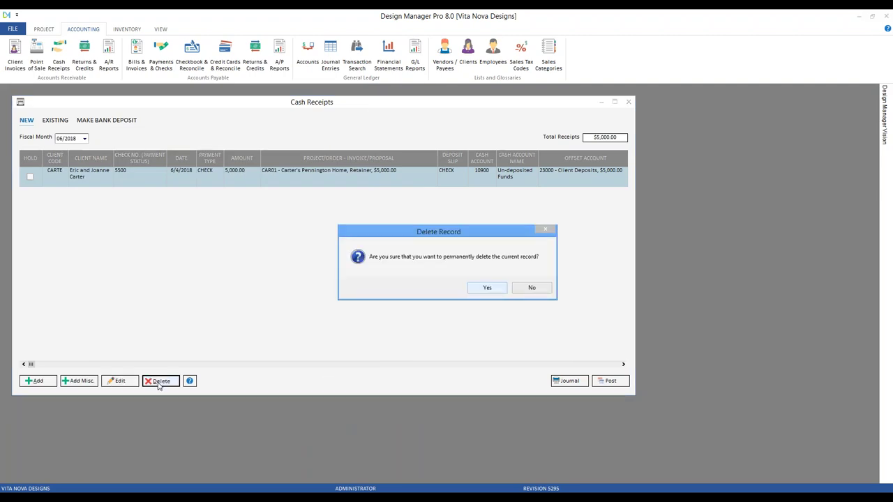
pyautogui.click(527, 290)
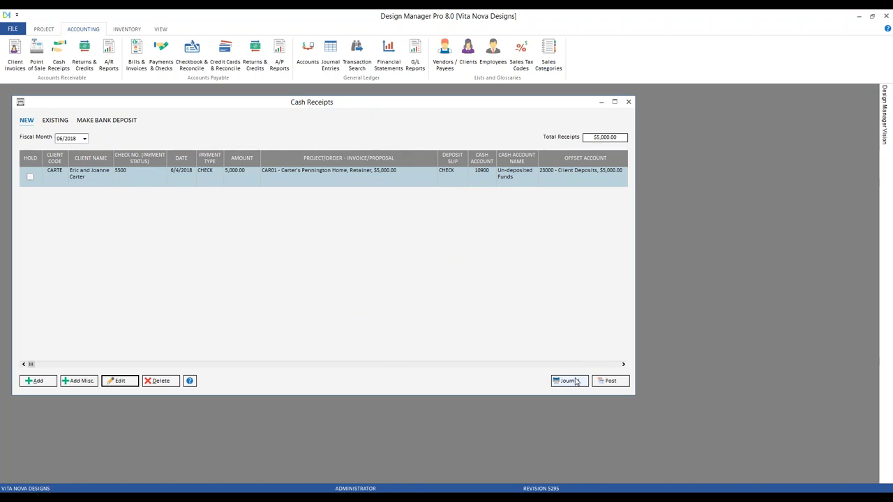
# - Check the Require Journals option in the company's advanced general settings, and leave the settings without changes
pyautogui.click(15, 31)
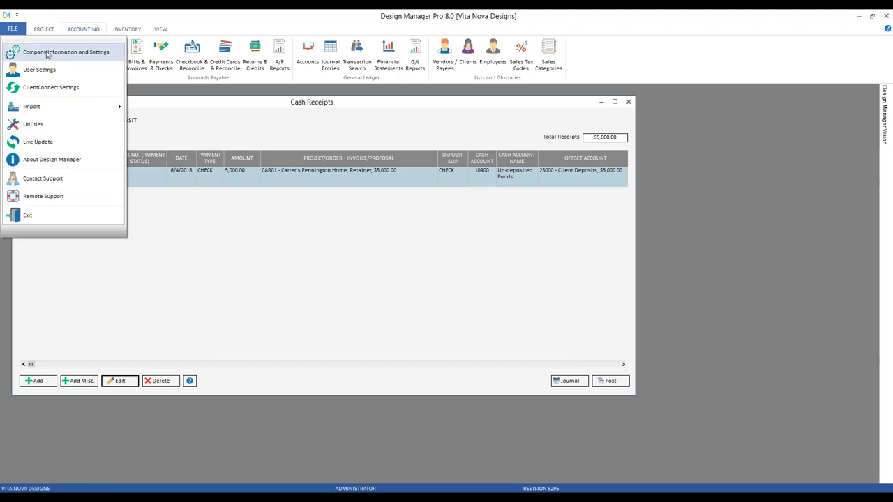
pyautogui.click(86, 55)
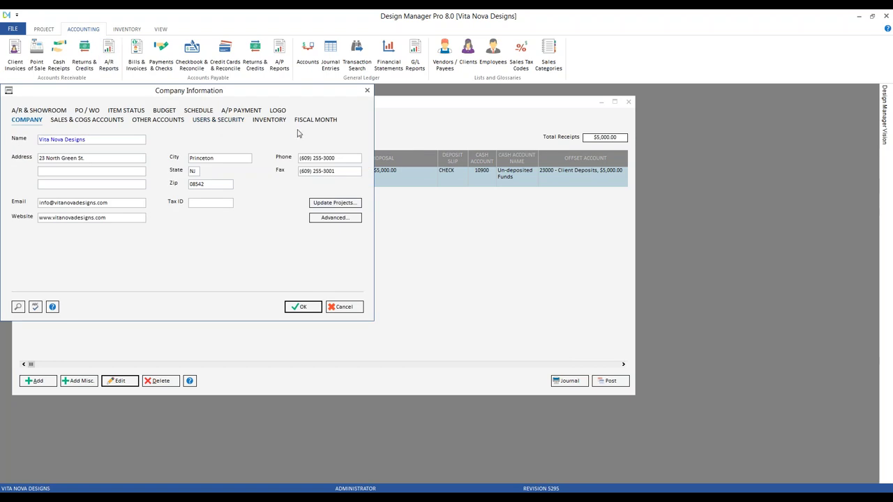
pyautogui.click(342, 219)
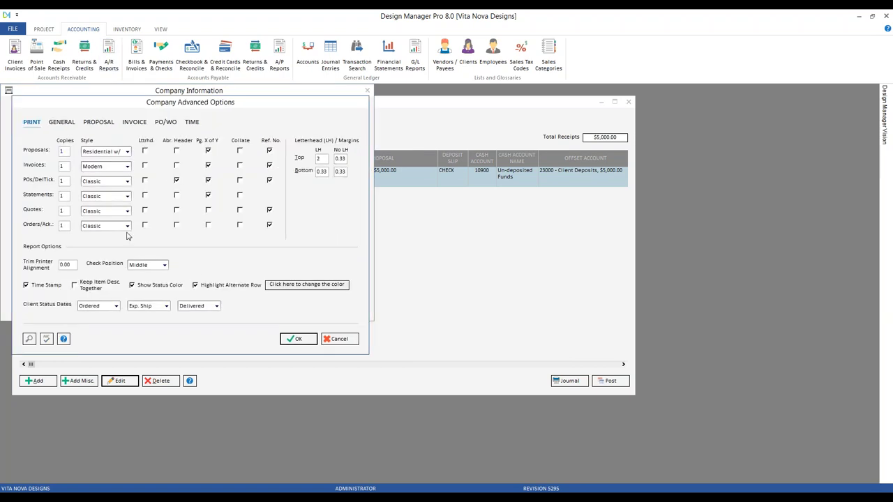
pyautogui.click(62, 123)
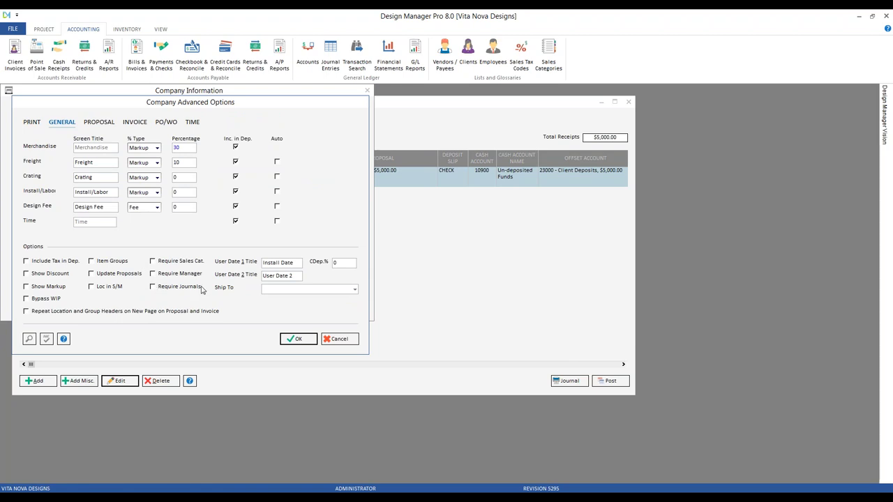
pyautogui.click(338, 339)
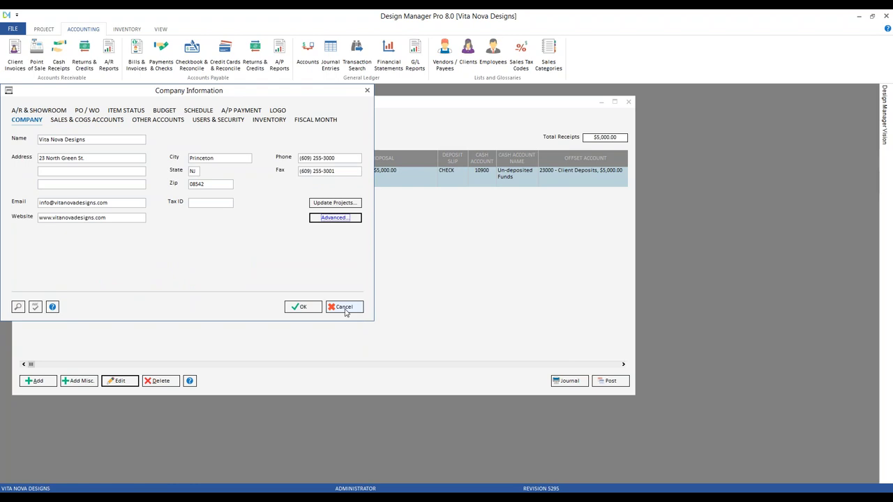
pyautogui.click(344, 308)
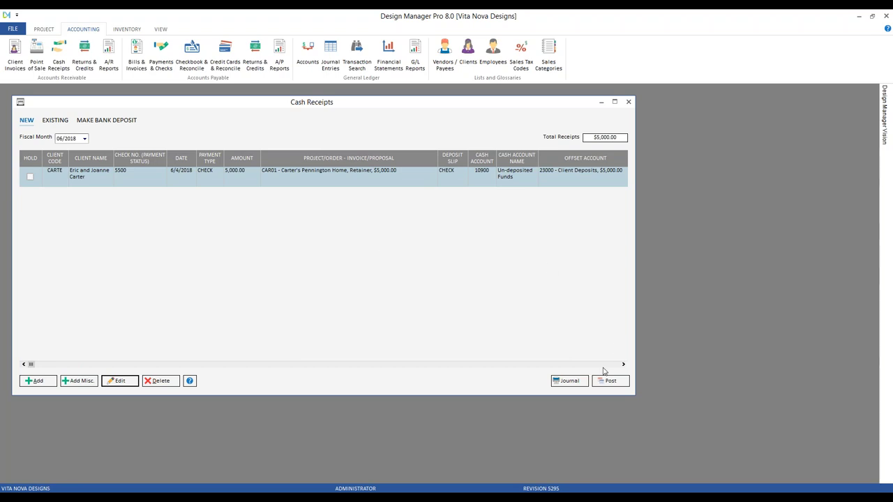
# - Preview the Cash Receipt Posting List journal at 150% zoom, examine its entries and account summary, and close it
pyautogui.click(570, 381)
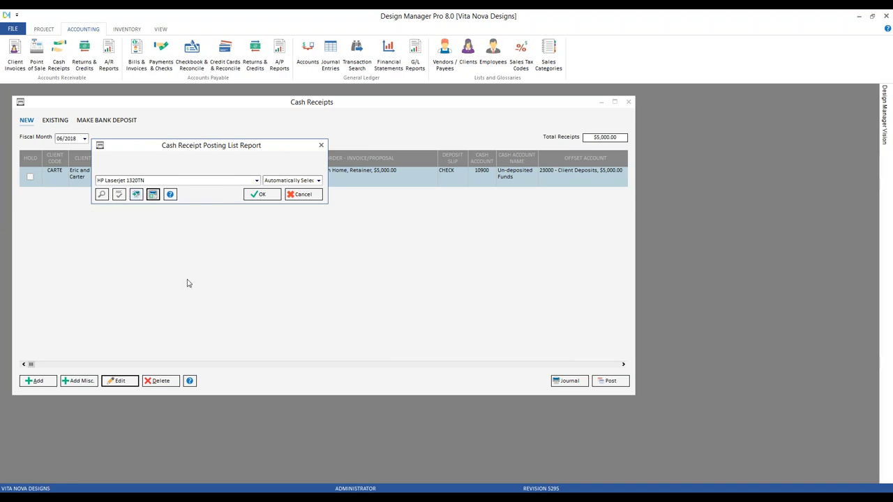
pyautogui.click(259, 194)
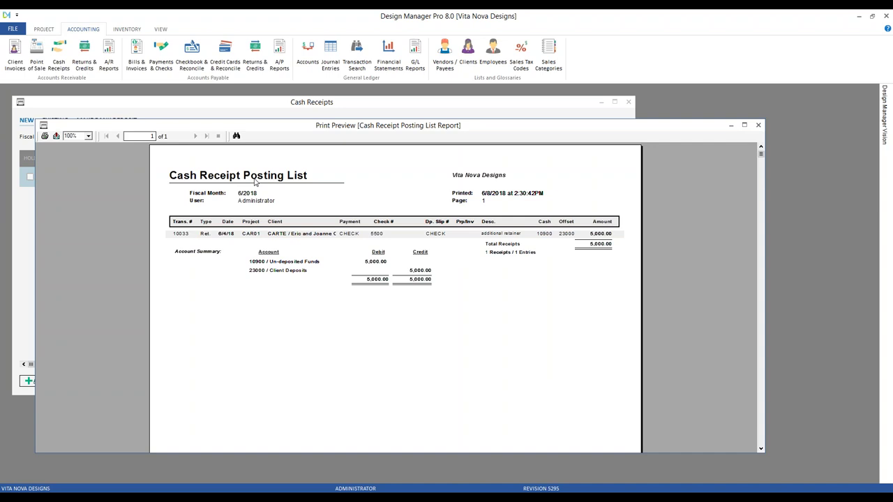
pyautogui.click(88, 136)
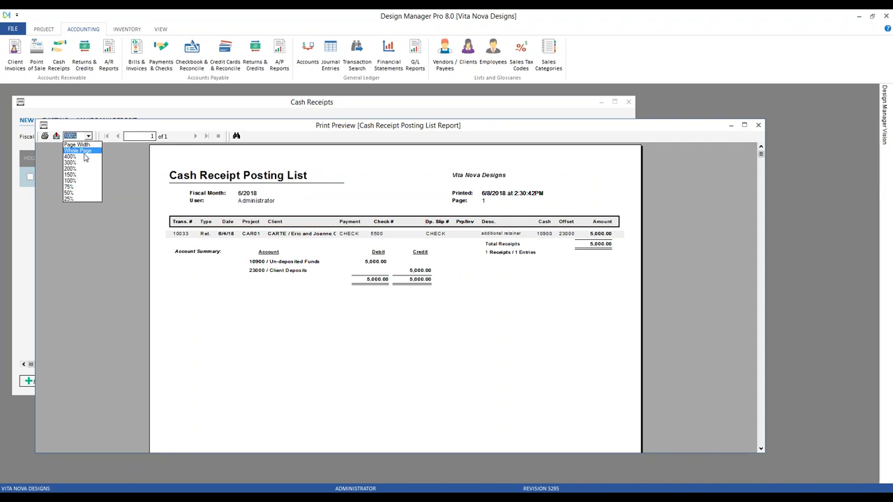
pyautogui.click(80, 176)
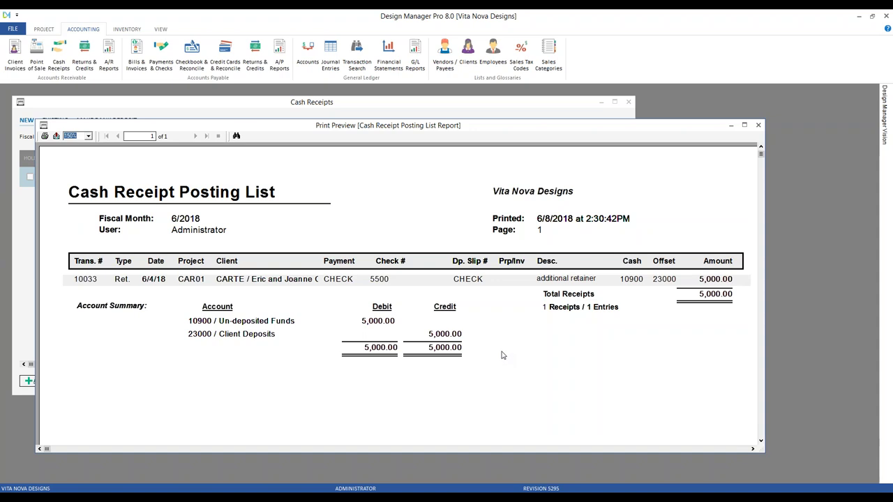
pyautogui.click(759, 126)
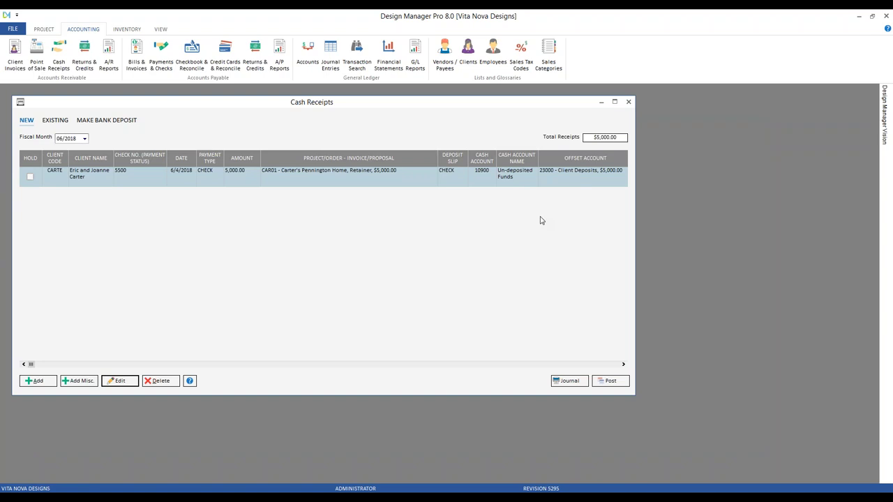
# - Post the cash receipts into 06/2018 and check the posted retainer among the existing receipts
pyautogui.click(618, 381)
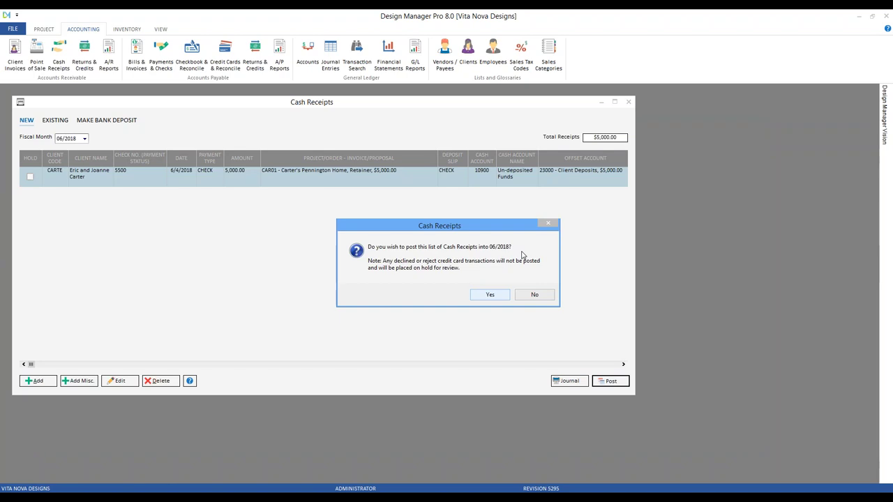
pyautogui.click(497, 297)
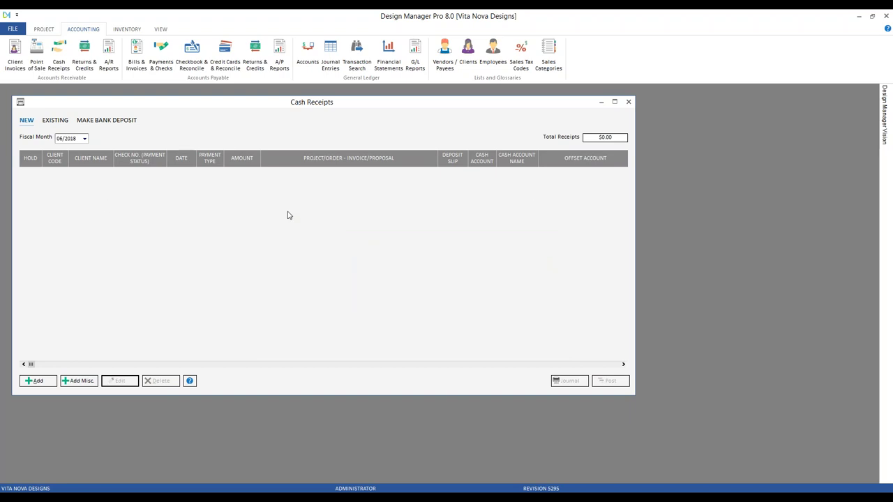
pyautogui.click(60, 122)
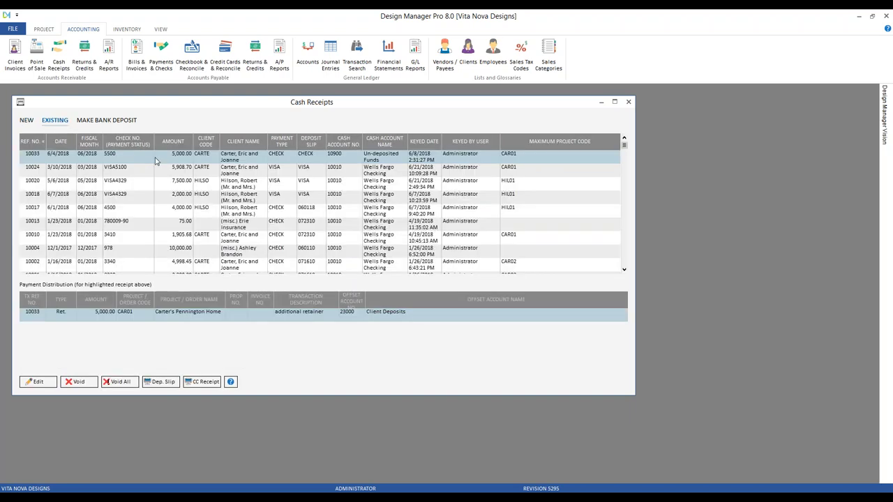
pyautogui.click(300, 157)
pyautogui.click(28, 122)
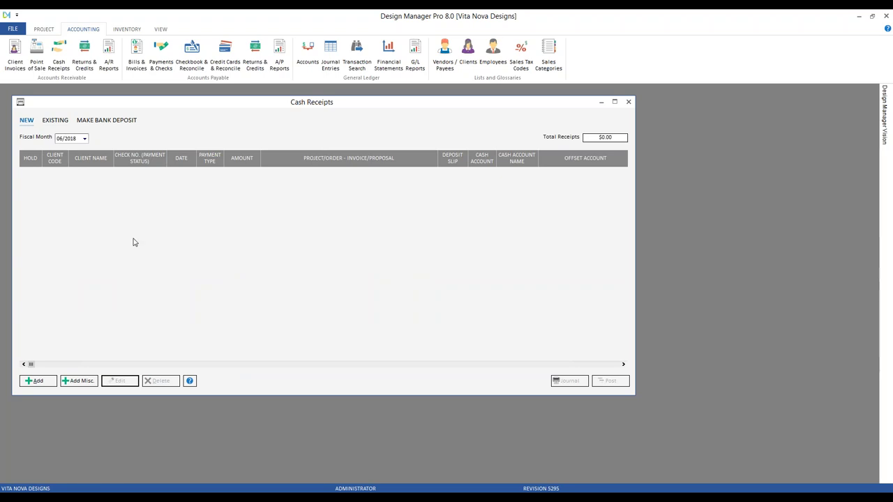
# - Check project CAR01's status summary and its open deposits and retainers, and close the status and project list
pyautogui.click(43, 29)
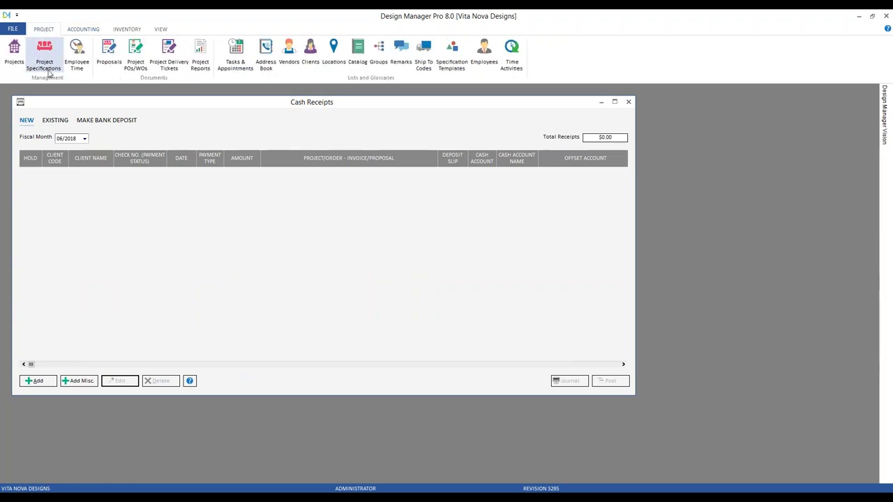
pyautogui.click(14, 56)
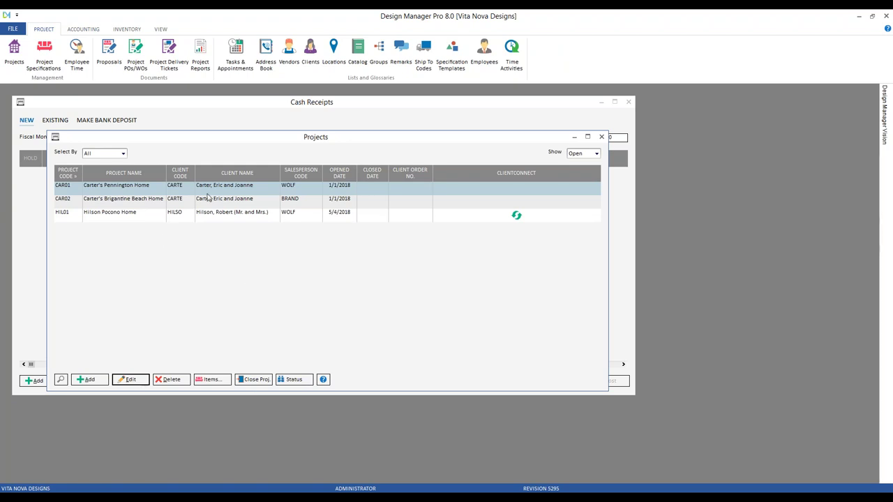
pyautogui.click(302, 388)
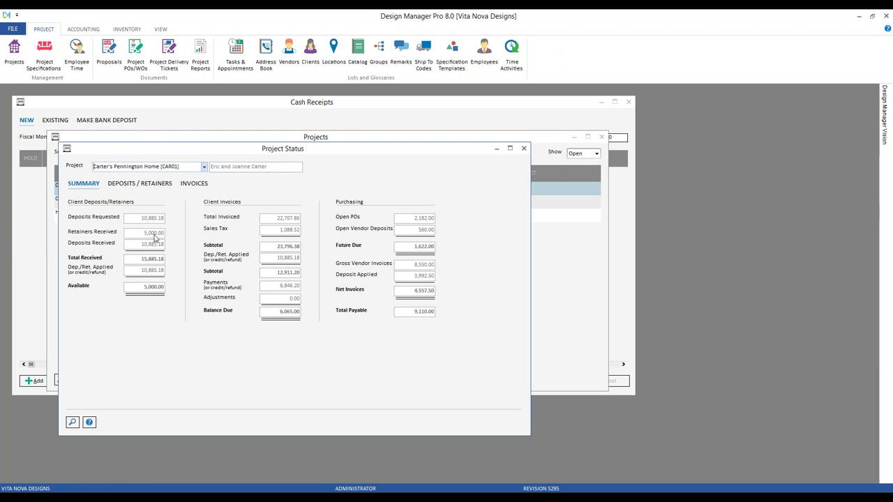
pyautogui.click(155, 187)
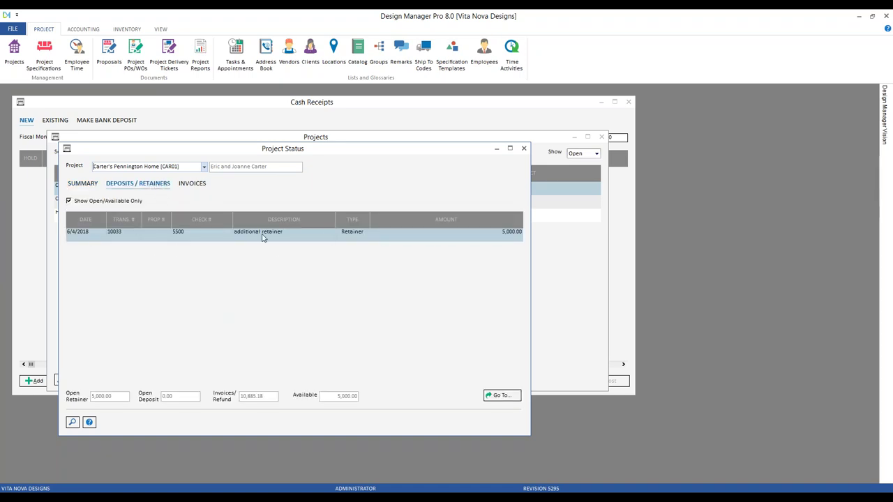
pyautogui.click(523, 149)
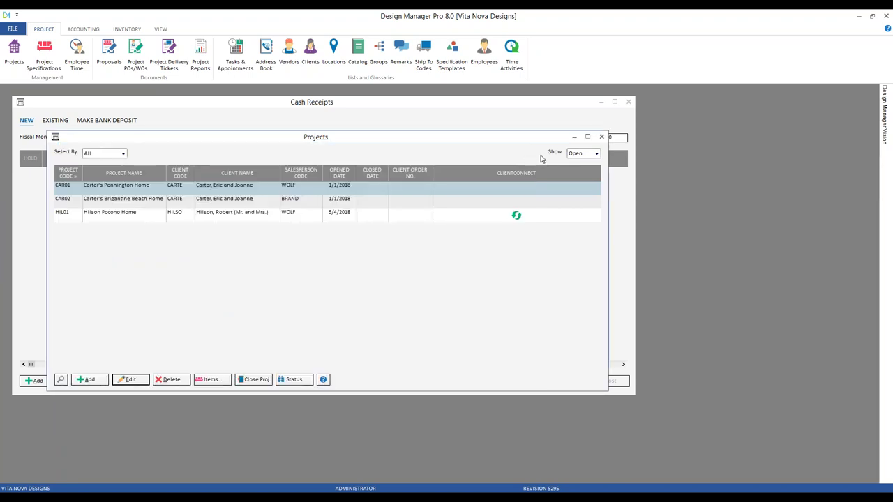
pyautogui.click(600, 137)
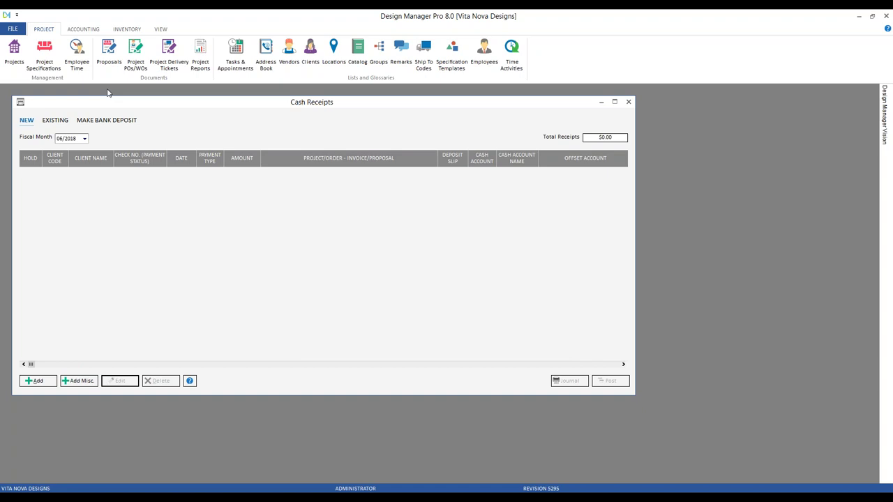
# - Examine the 10010 - Wells Fargo Checking checkbook for 06/2018, and close it together with the cash receipts window
pyautogui.scroll(-1, 110, 60)
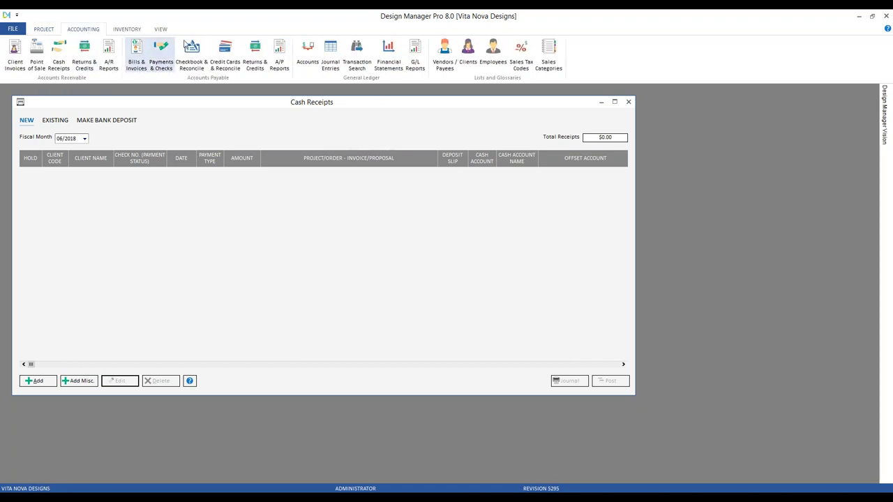
pyautogui.click(198, 57)
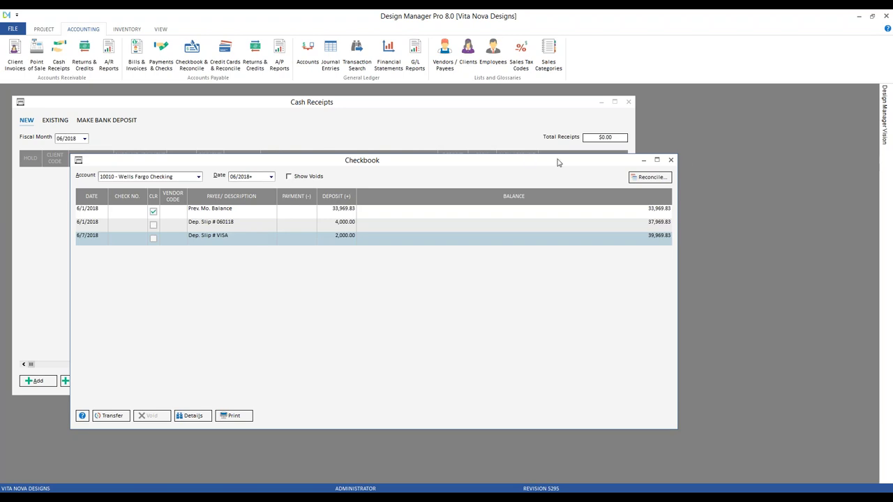
pyautogui.click(670, 160)
pyautogui.click(628, 102)
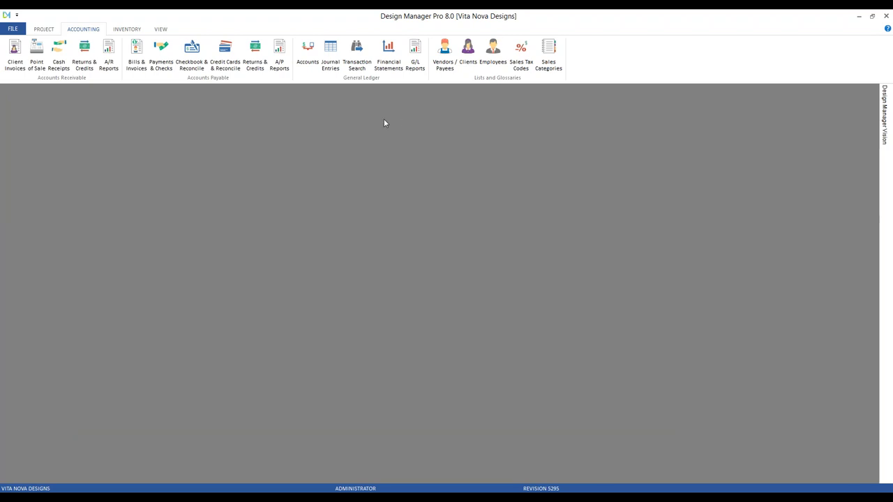
# - Preview the June 2018 Balance Sheet without the prior year at 150% zoom, examine Un-deposited Funds, and close the report and report list
pyautogui.click(399, 60)
pyautogui.click(265, 194)
pyautogui.doubleClick(265, 194)
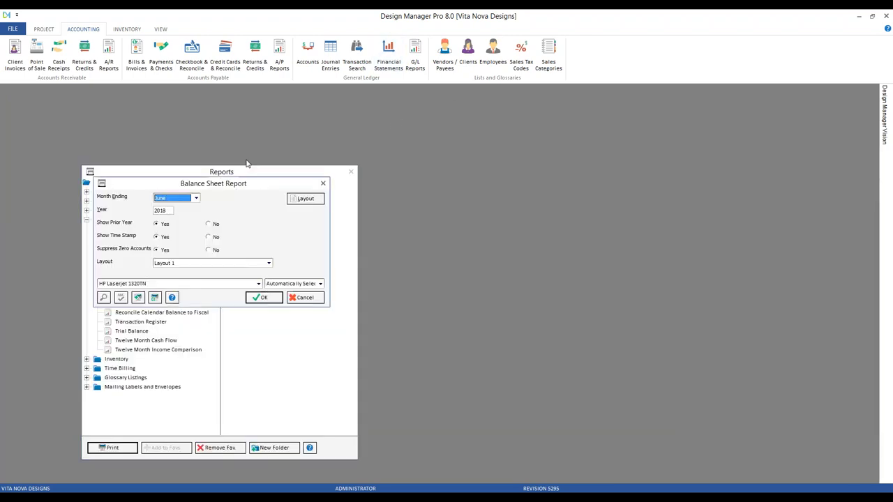
pyautogui.click(215, 224)
pyautogui.click(262, 298)
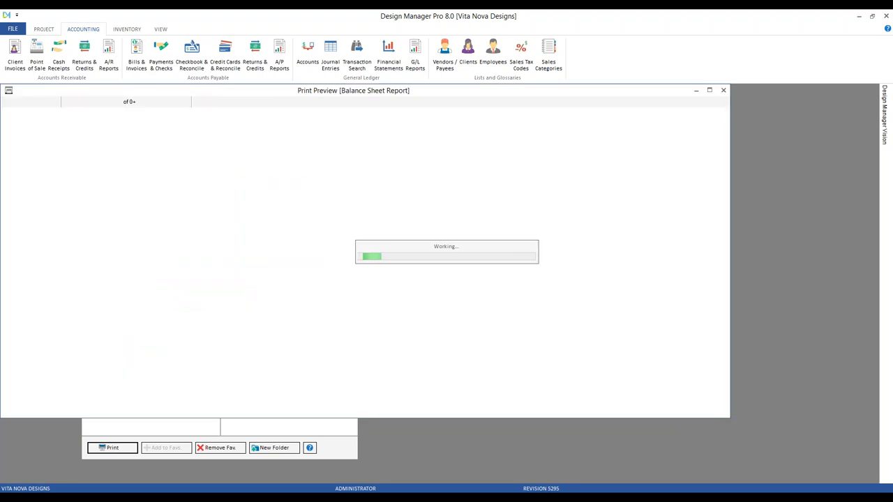
pyautogui.click(53, 101)
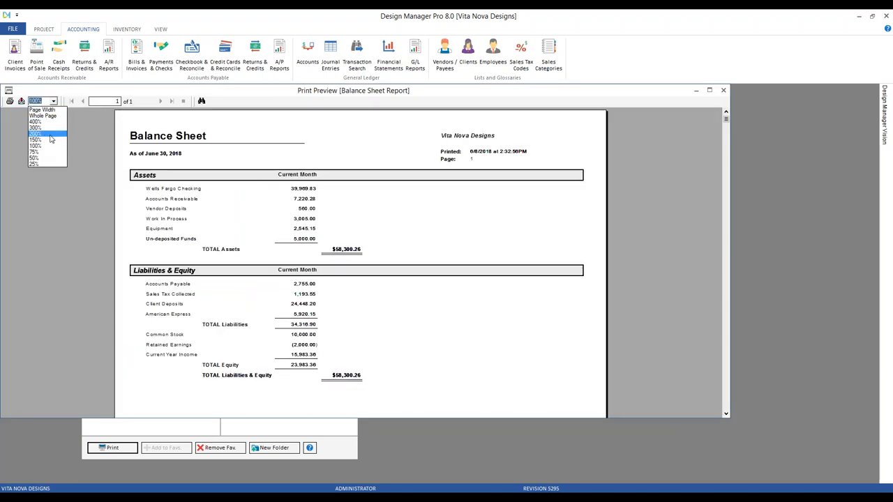
pyautogui.click(51, 141)
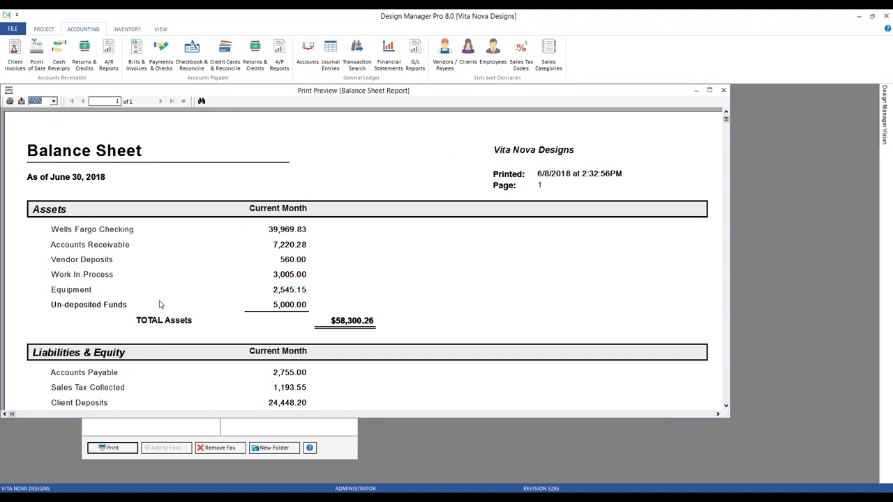
pyautogui.click(283, 307)
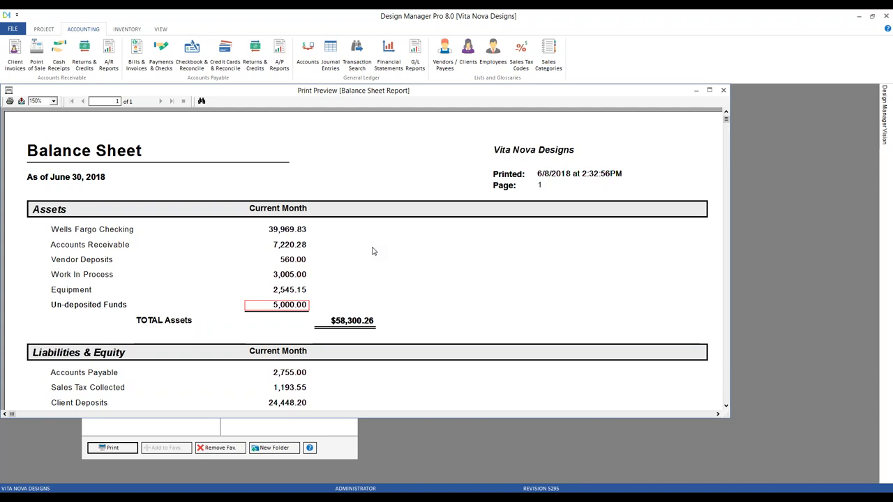
pyautogui.click(723, 90)
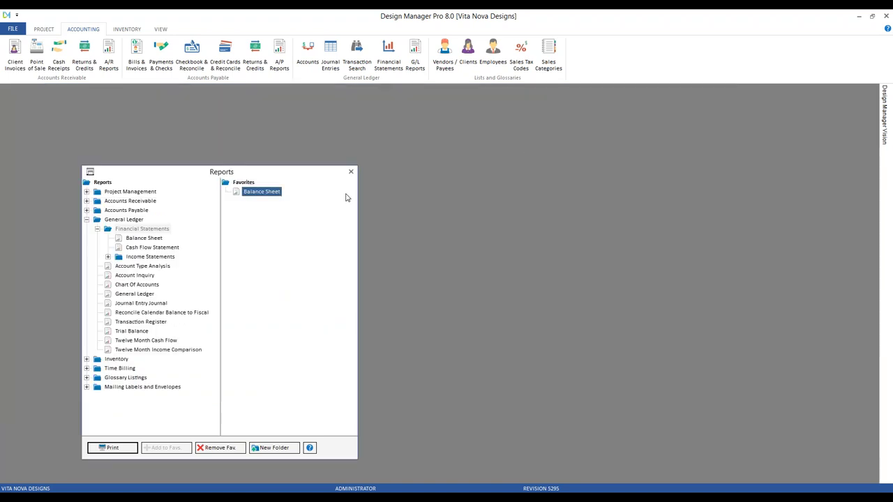
pyautogui.click(351, 171)
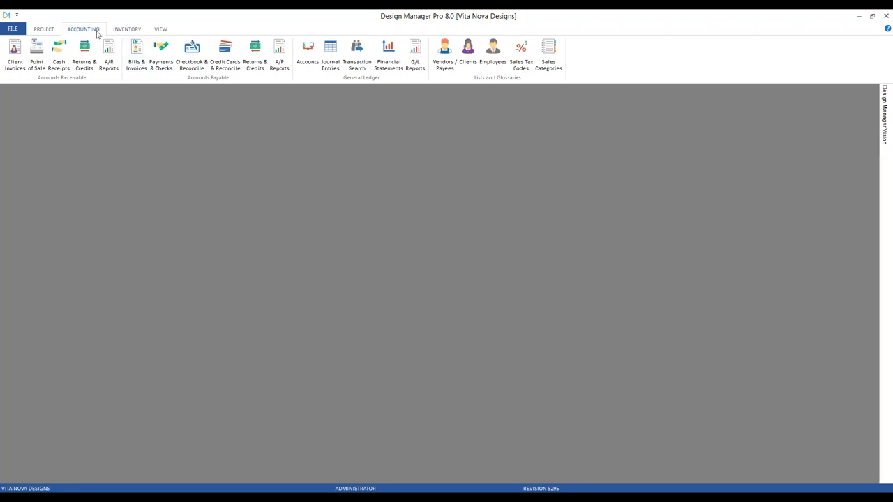
# - Start a new cash receipt for project HIL01 and select proposal 0002, Outdoor Living Area, in its deposit list
pyautogui.click(58, 57)
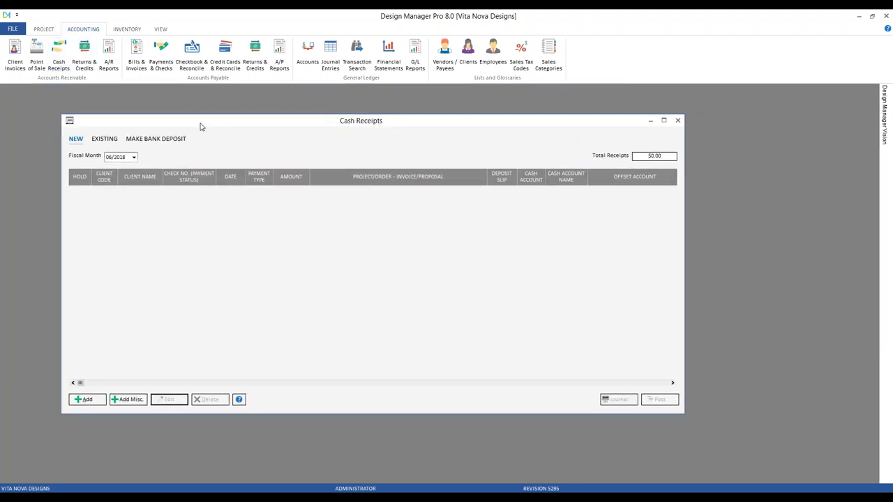
pyautogui.click(88, 400)
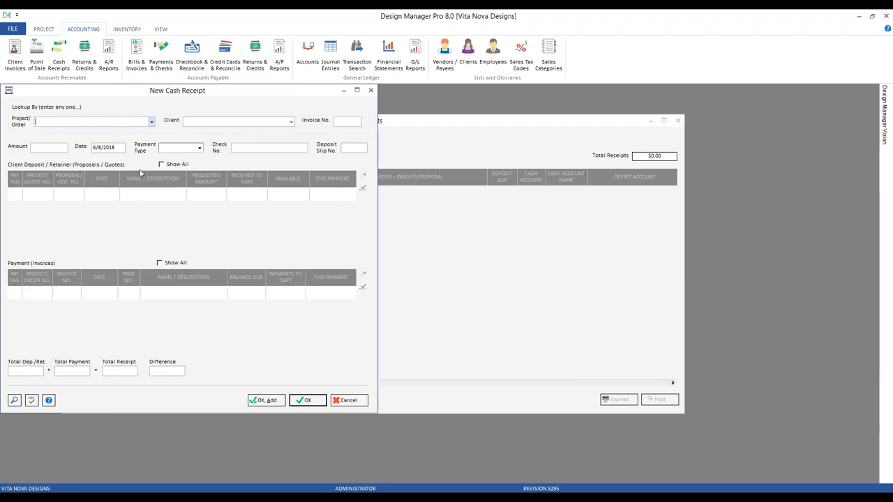
pyautogui.click(152, 122)
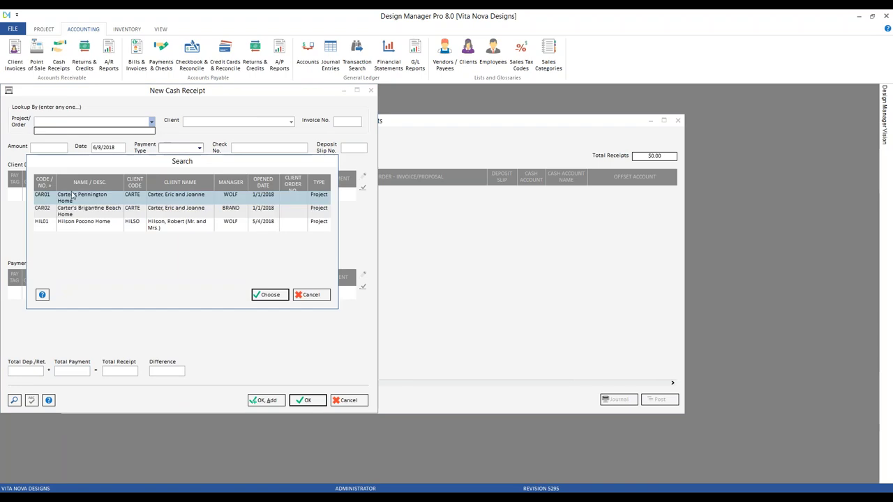
pyautogui.doubleClick(181, 227)
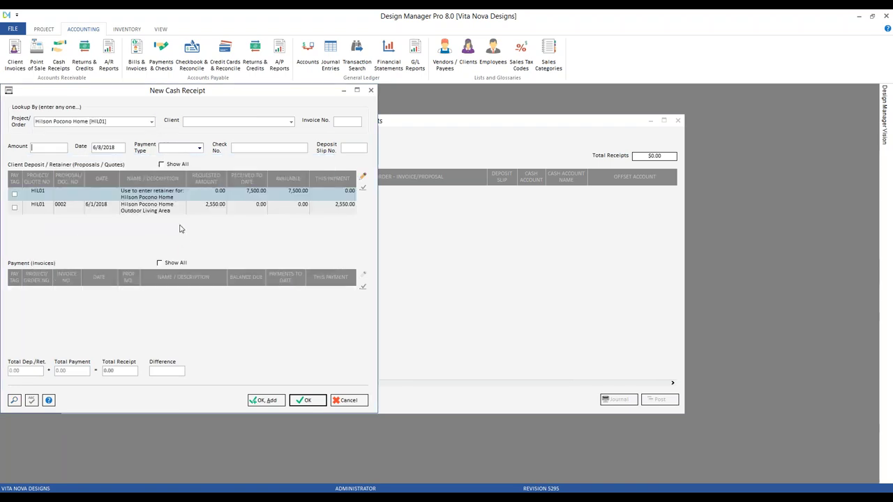
pyautogui.click(106, 210)
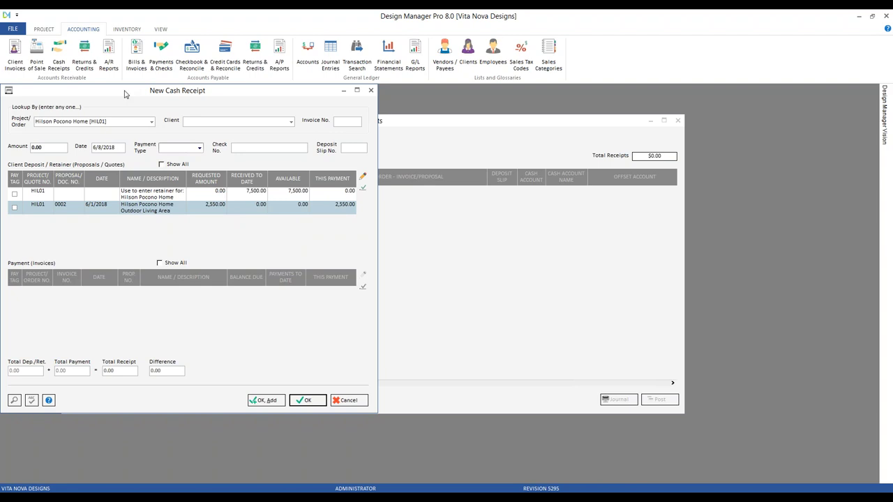
pyautogui.moveTo(122, 94); pyautogui.dragTo(373, 101)
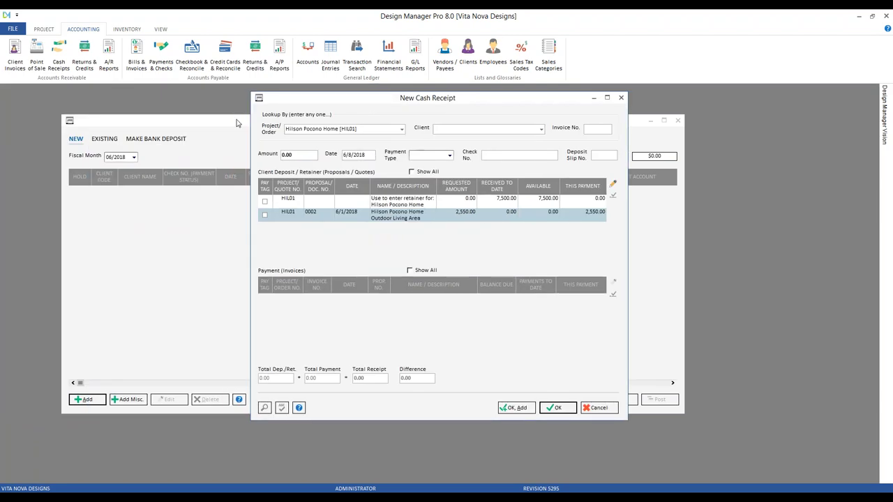
# - Review the requested and received deposits on project HIL01's proposals 0001 and 0002, and minimize the proposals list to return to the receipt
pyautogui.click(49, 31)
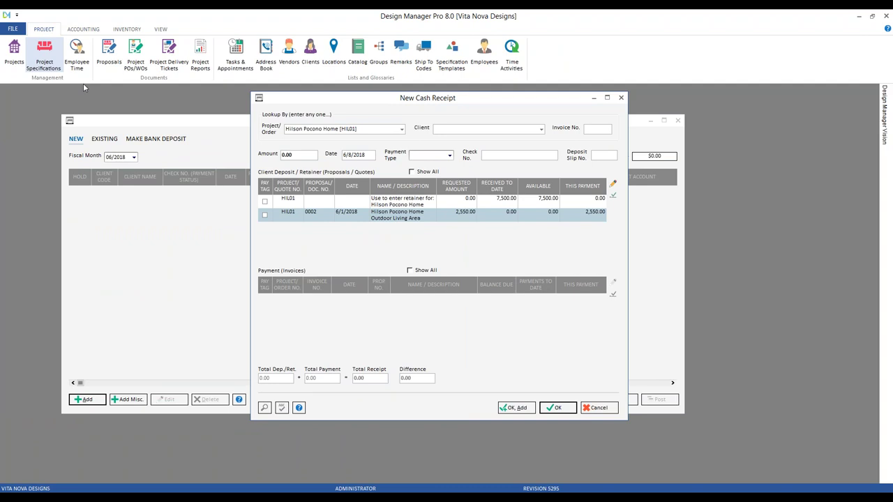
pyautogui.click(109, 54)
pyautogui.write('hi')
pyautogui.click(114, 129)
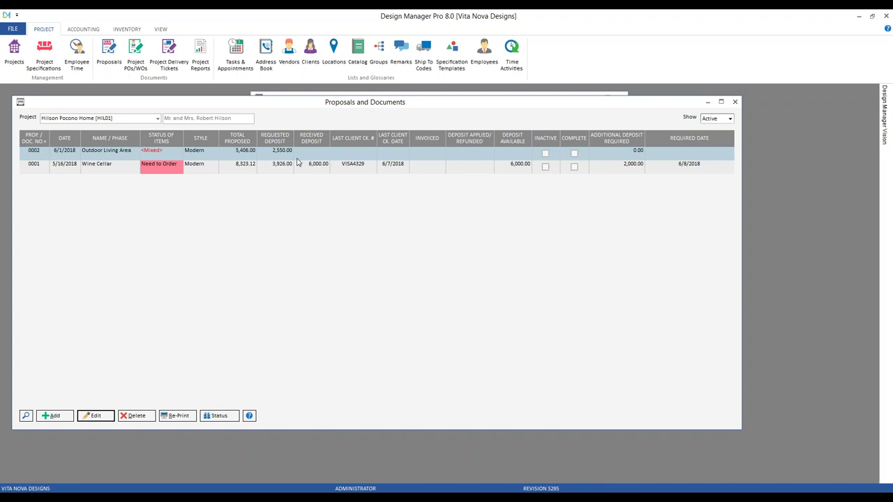
pyautogui.click(710, 103)
pyautogui.moveTo(322, 102); pyautogui.dragTo(192, 116)
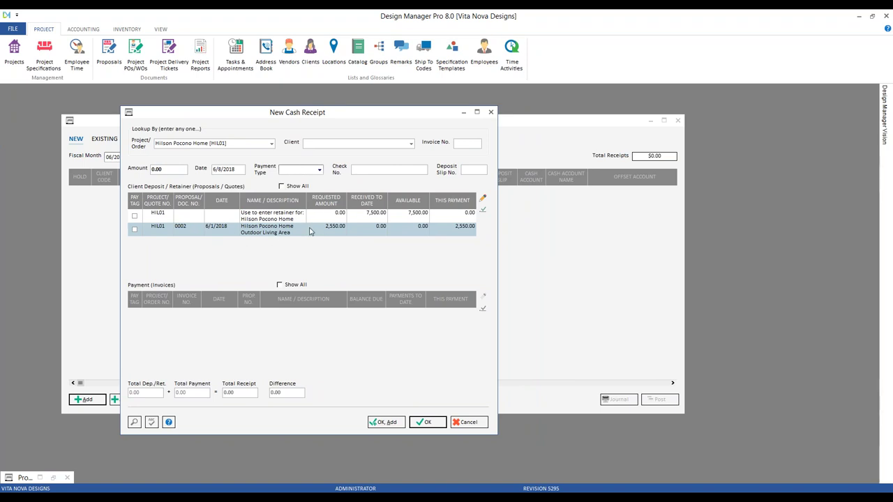
pyautogui.click(59, 473)
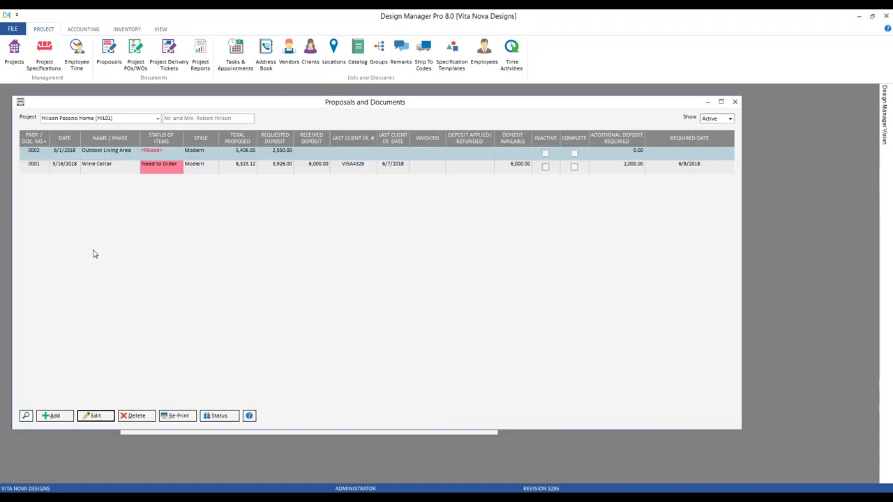
pyautogui.click(66, 151)
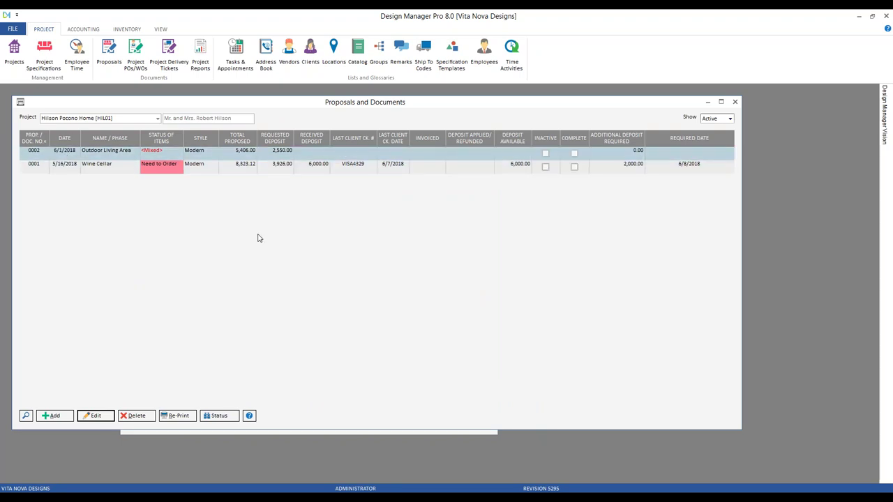
pyautogui.click(707, 102)
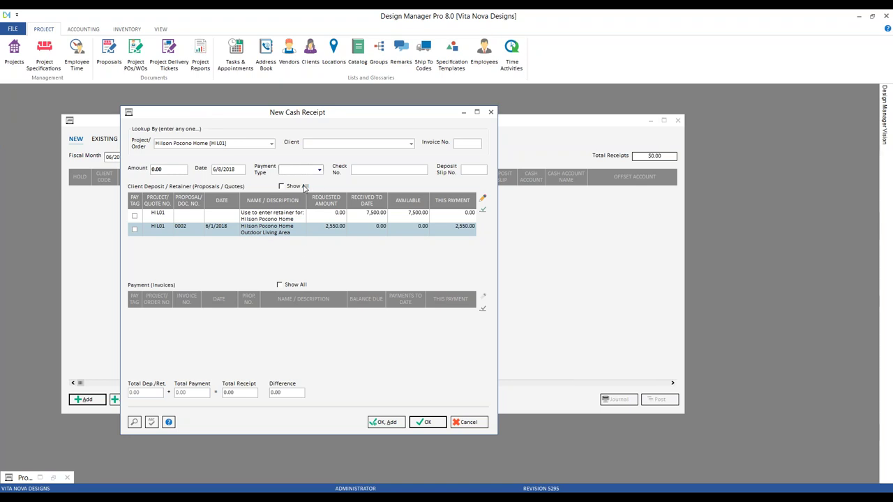
# - Show all of HIL01's proposals in the receipt's deposit list and examine the requested and received amounts of proposal 0001, Wine Cellar
pyautogui.click(282, 187)
pyautogui.click(212, 246)
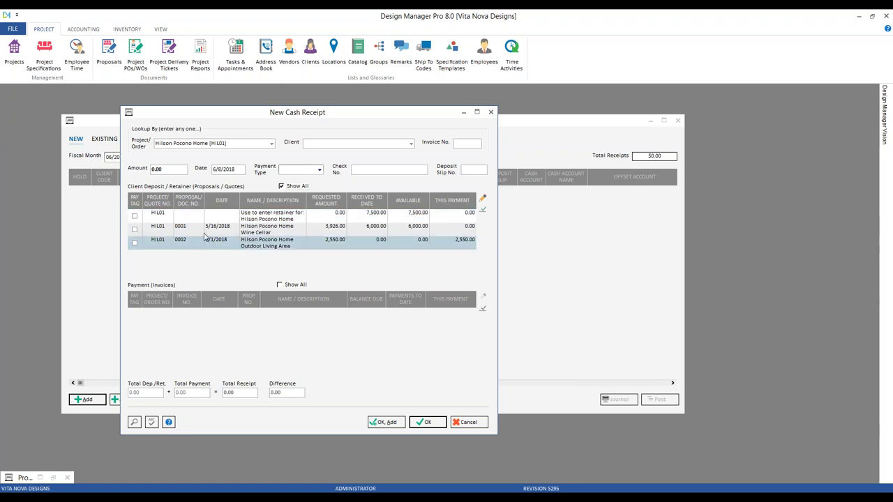
pyautogui.click(210, 235)
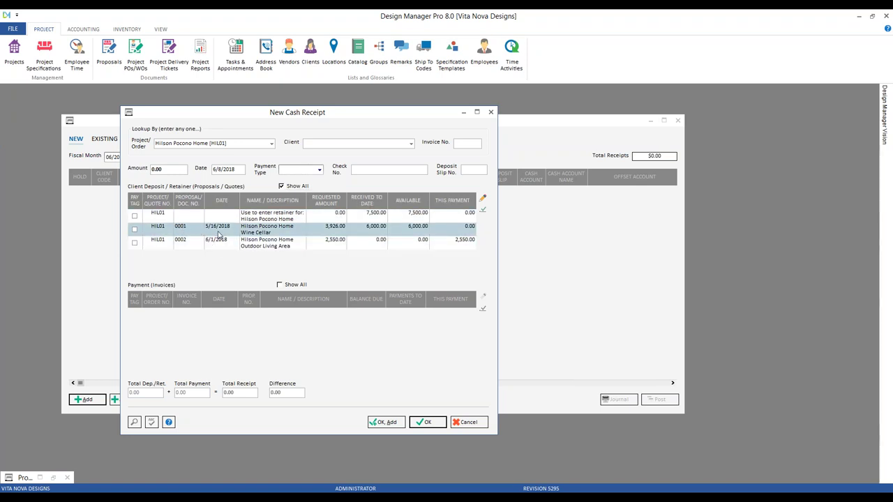
pyautogui.click(219, 233)
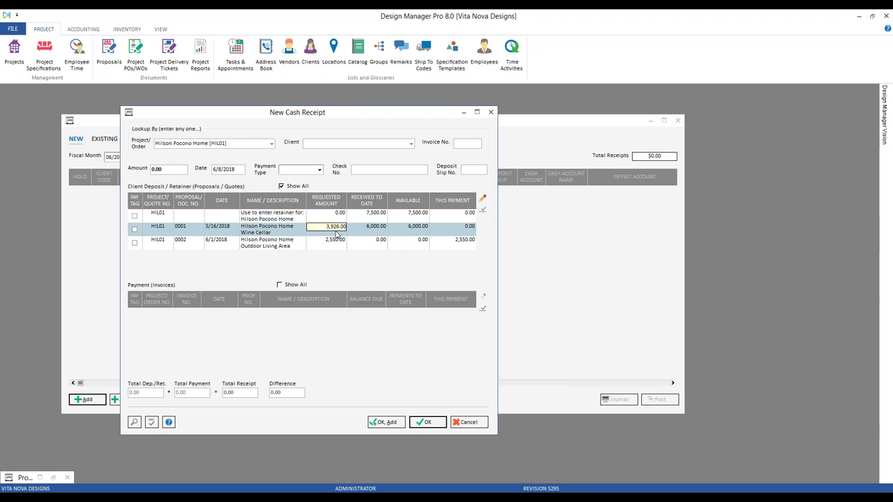
pyautogui.click(380, 239)
pyautogui.click(380, 237)
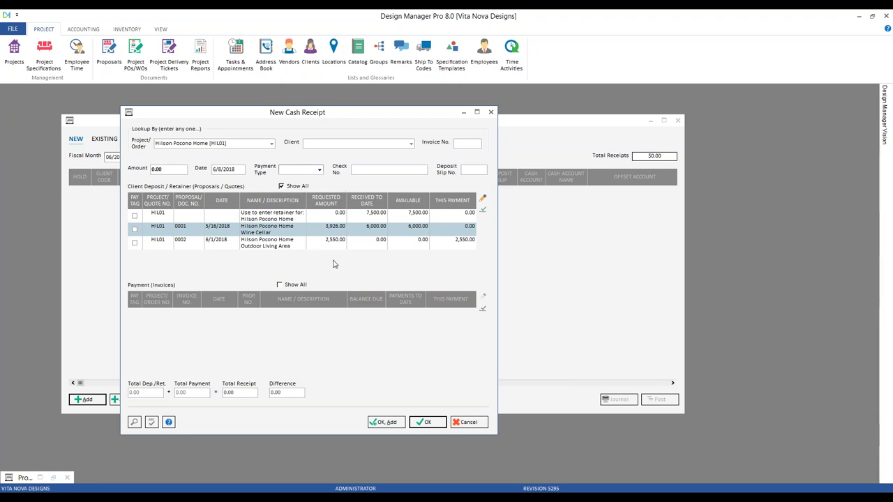
# - Turn off showing all proposals in the deposit list, and compare the retainer line with proposal 0002, Outdoor Living Area
pyautogui.click(339, 216)
pyautogui.click(291, 188)
pyautogui.click(284, 235)
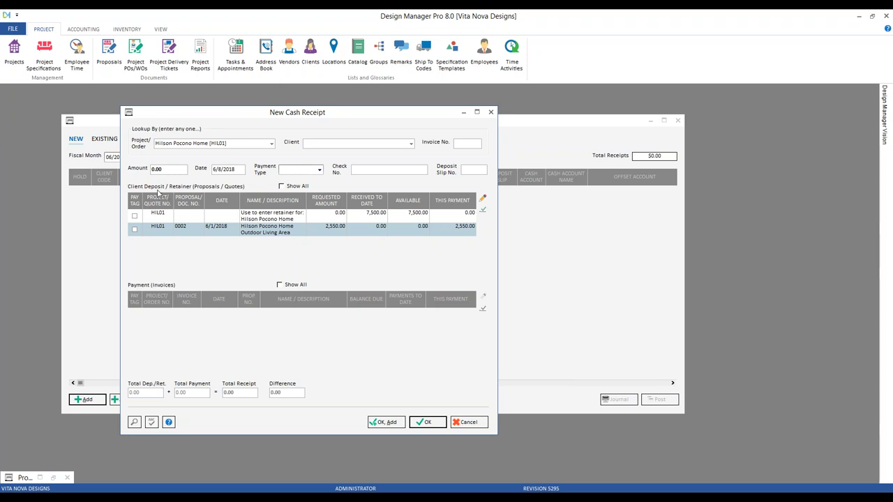
pyautogui.click(265, 221)
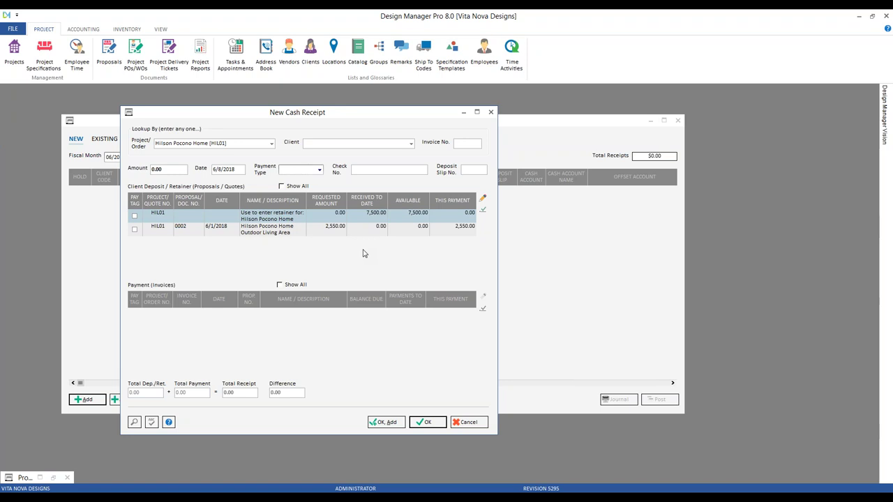
pyautogui.click(224, 230)
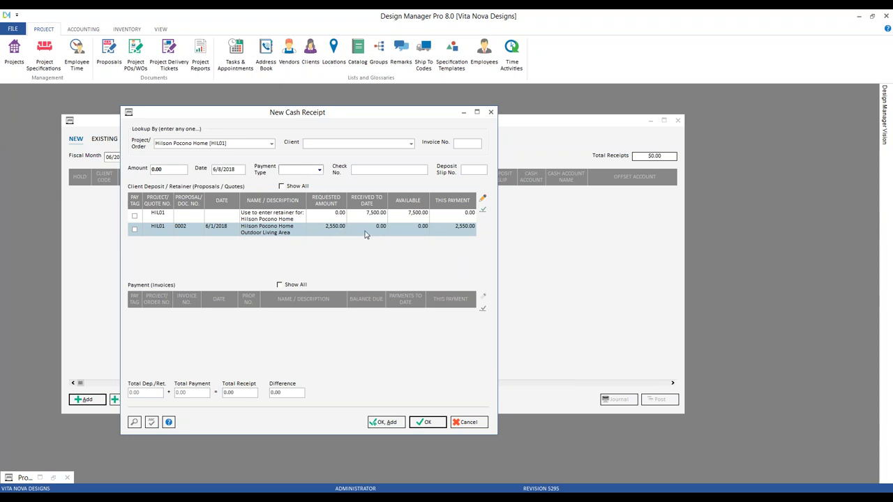
# - Set the HIL01 receipt's amount to 2,500.00 and its date to 6/6/2018
pyautogui.click(461, 235)
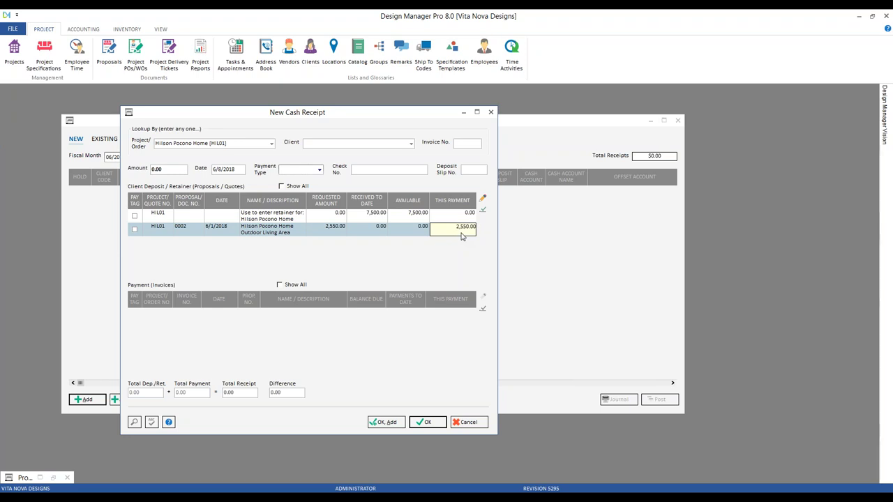
pyautogui.press('Return')
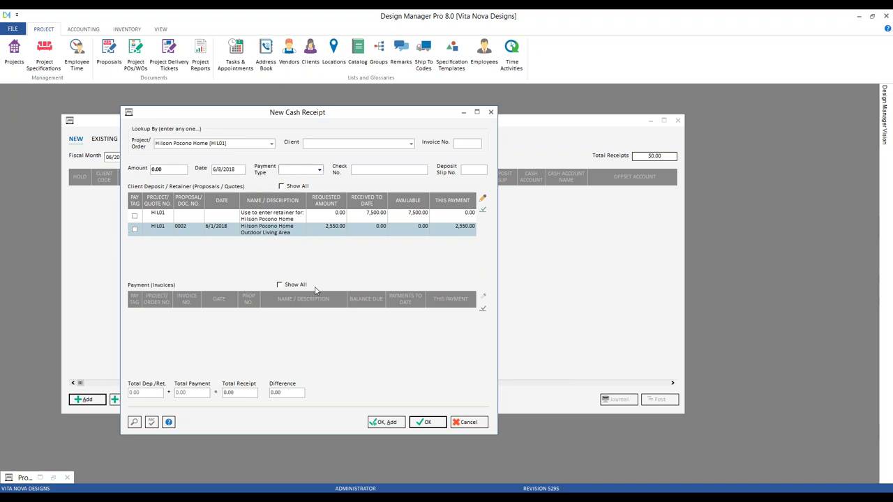
pyautogui.click(169, 170)
pyautogui.write('2,50')
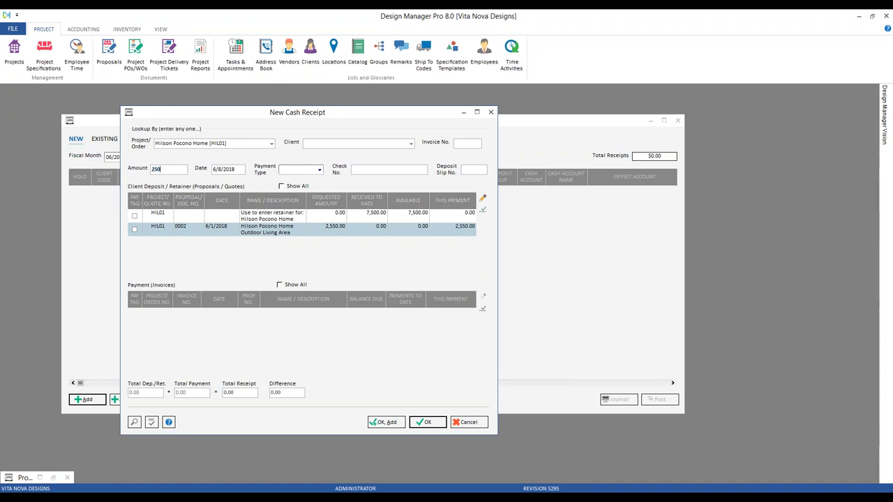
pyautogui.write('0')
pyautogui.press('Tab')
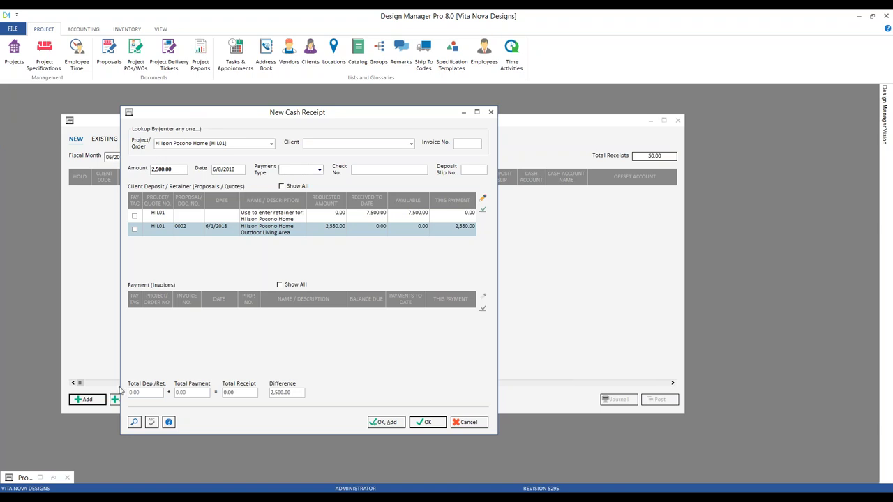
pyautogui.click(134, 422)
pyautogui.doubleClick(325, 233)
# - Set the payment type to WIRE, leave the check number blank, and tag proposal 0002, Outdoor Living Area, for payment
pyautogui.click(319, 169)
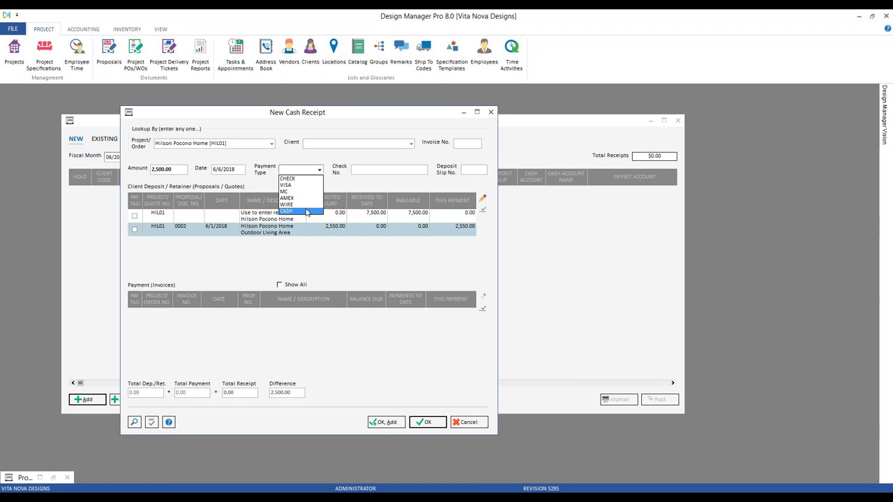
pyautogui.click(293, 205)
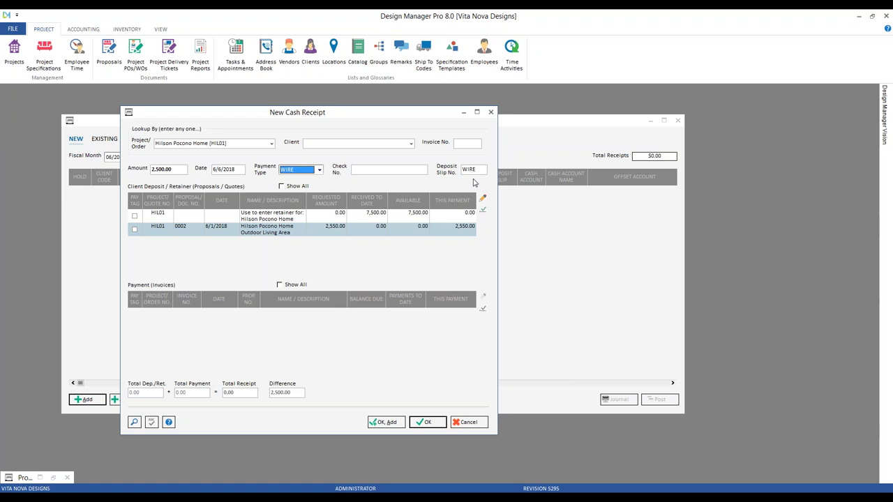
pyautogui.press('Tab')
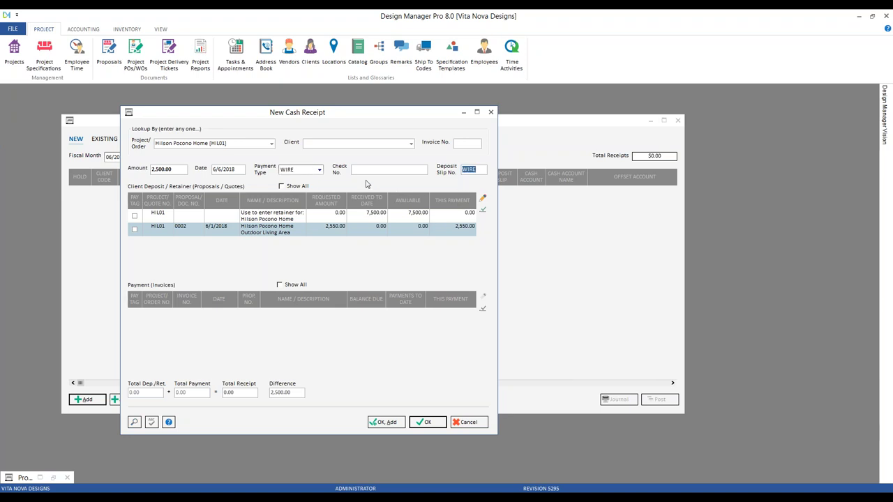
pyautogui.click(376, 170)
pyautogui.click(135, 228)
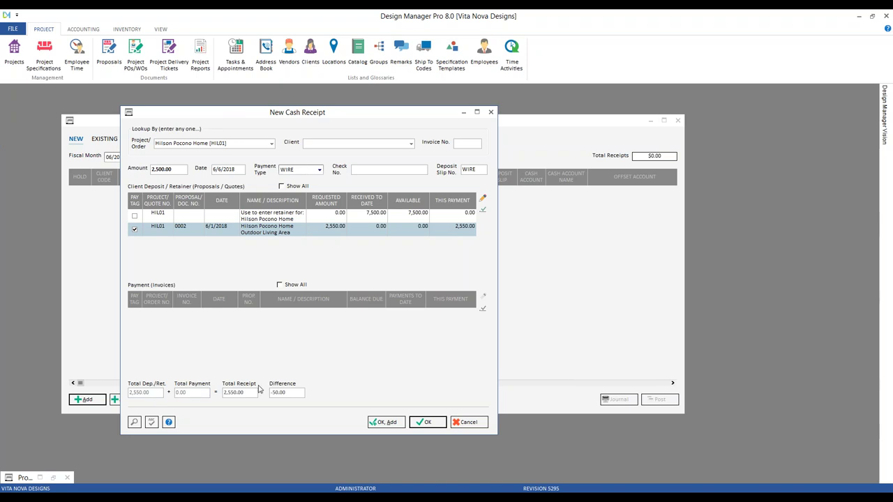
# - Try to save the 2,500.00 receipt with proposal 0002 tagged at its full requested deposit
pyautogui.click(178, 170)
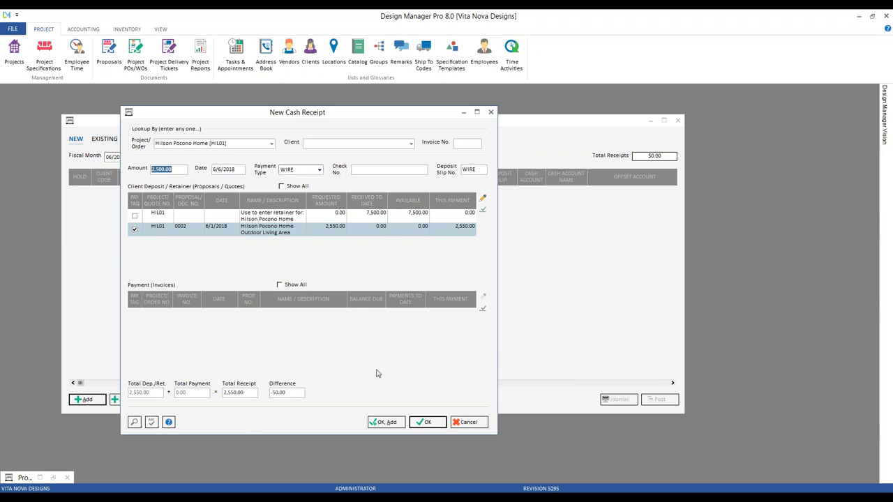
pyautogui.click(428, 424)
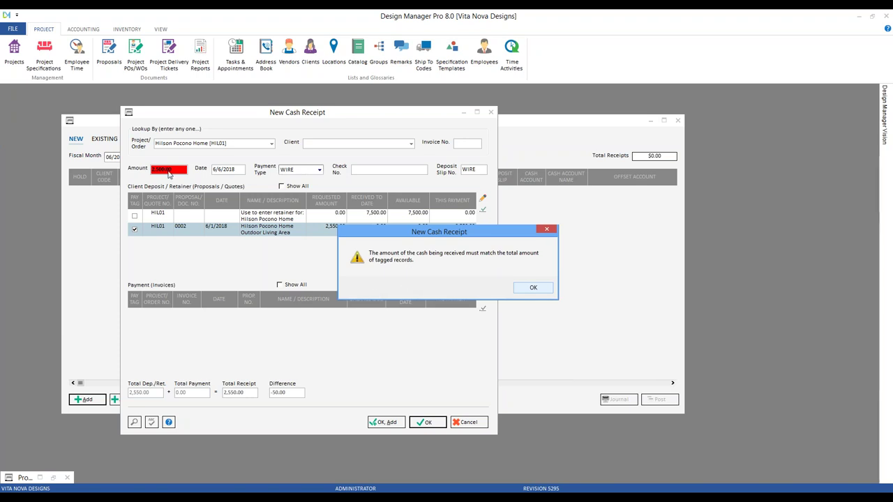
pyautogui.click(533, 288)
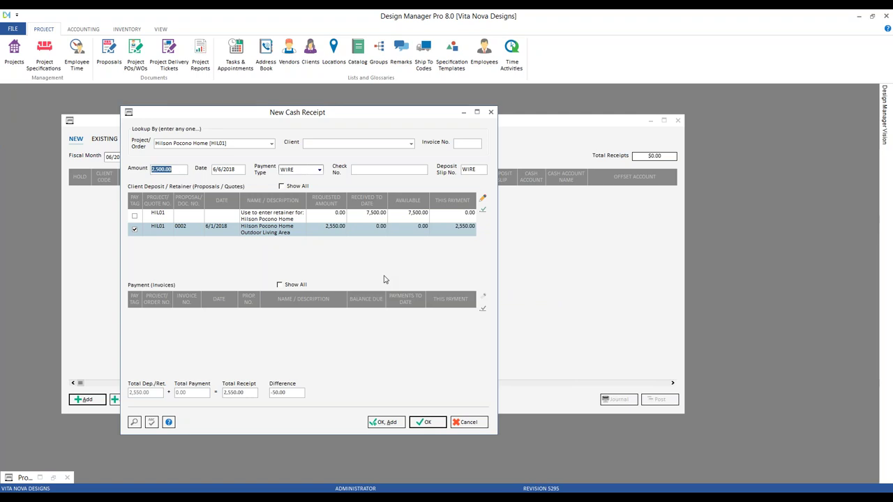
# - Edit proposal 0002's payment line to an amount of 2,500.00 with the transaction description "slight underpayment"
pyautogui.click(368, 234)
pyautogui.press('Escape')
pyautogui.click(483, 200)
pyautogui.write('2500')
pyautogui.press('Tab')
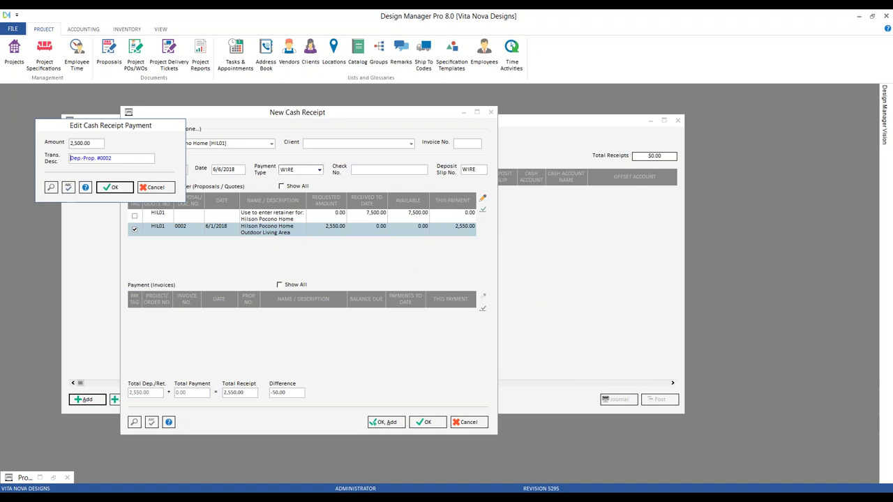
pyautogui.hotkey('shift', 'End')
pyautogui.write('slight underpayment')
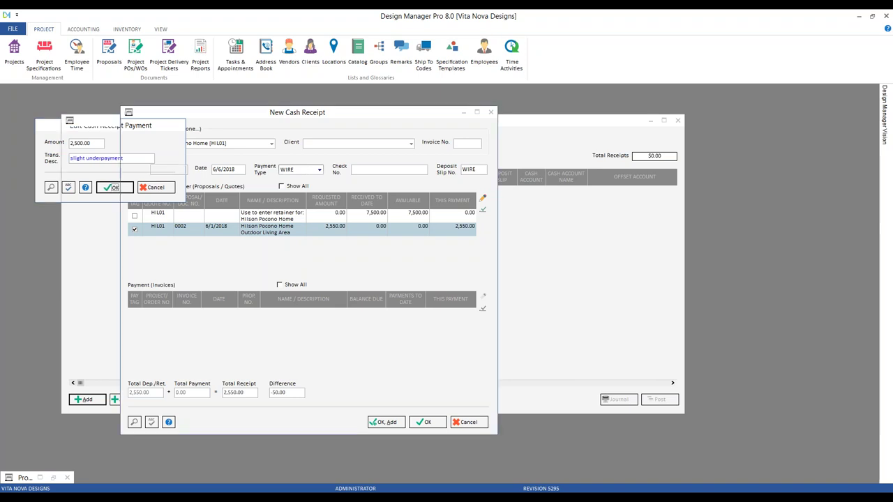
pyautogui.press('Return')
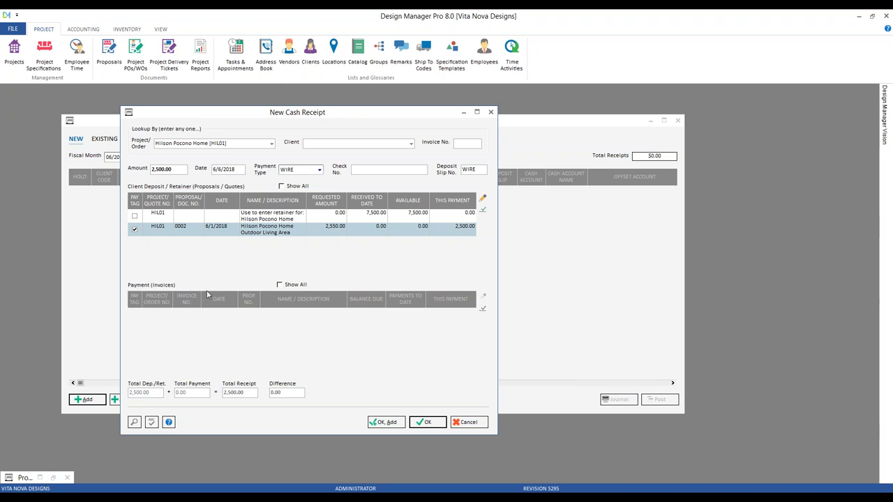
# - Save the HIL01 wire receipt and post it to fiscal month 06/2018
pyautogui.click(177, 170)
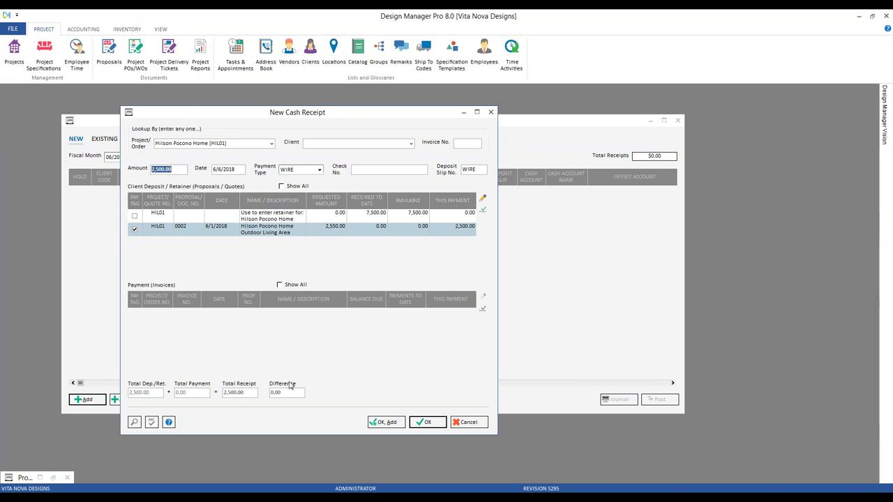
pyautogui.click(427, 424)
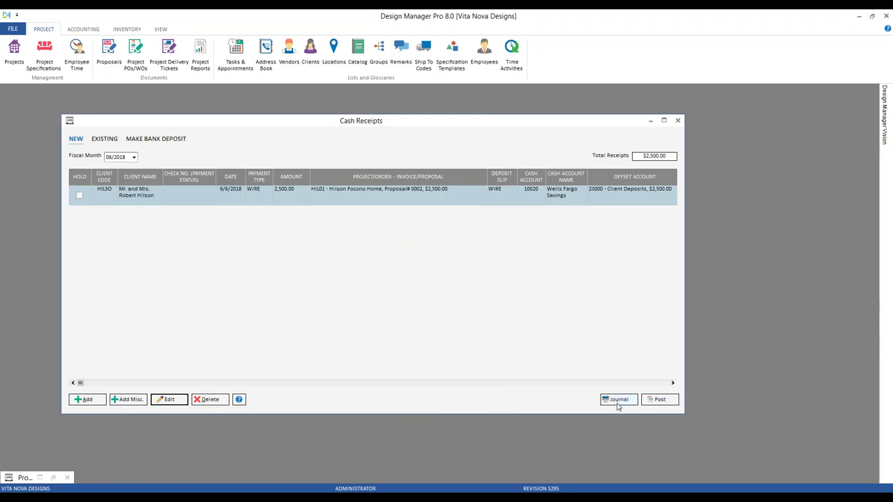
pyautogui.click(659, 402)
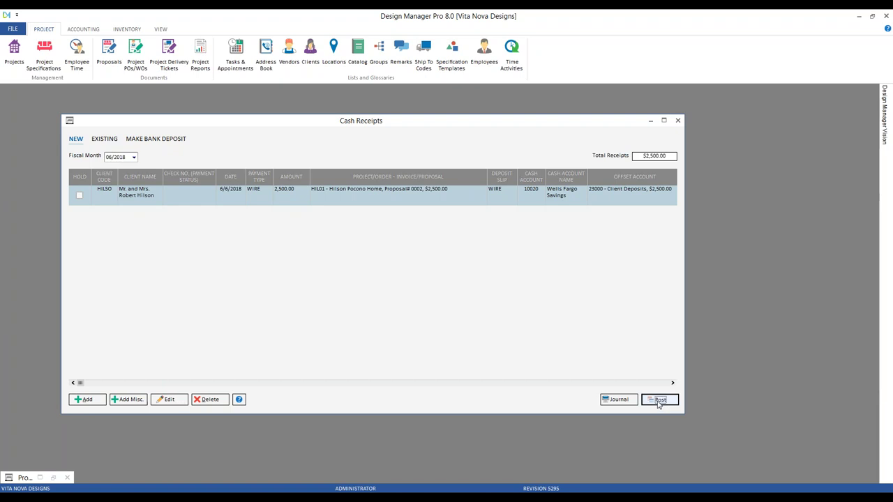
pyautogui.click(496, 295)
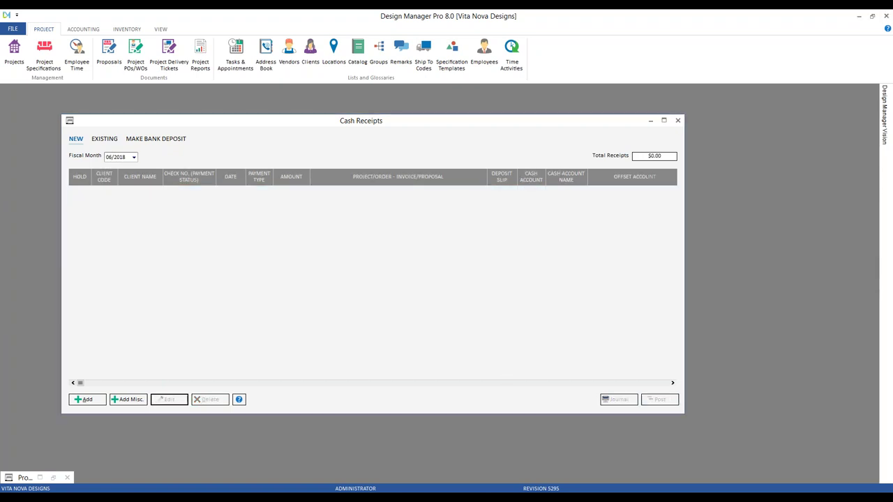
# - Check the posted wire receipt among the existing cash receipts, and restore HIL01's proposals list to review proposal 0002's received deposit
pyautogui.click(108, 139)
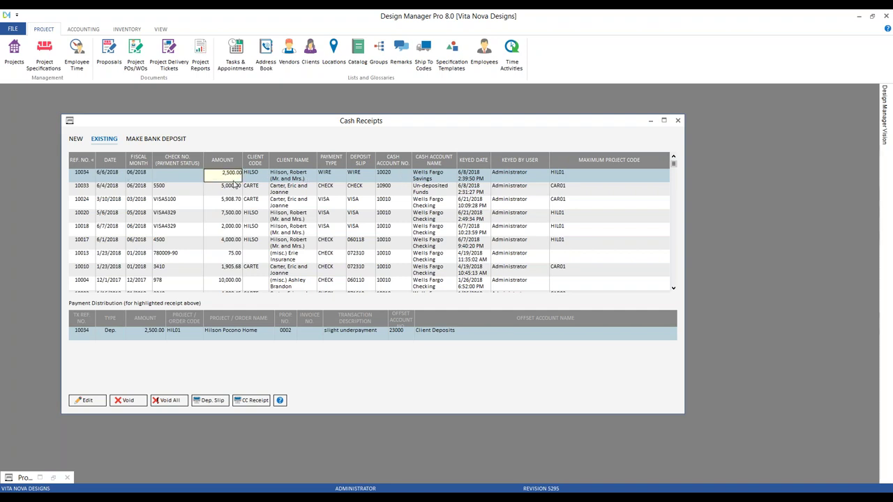
pyautogui.click(60, 478)
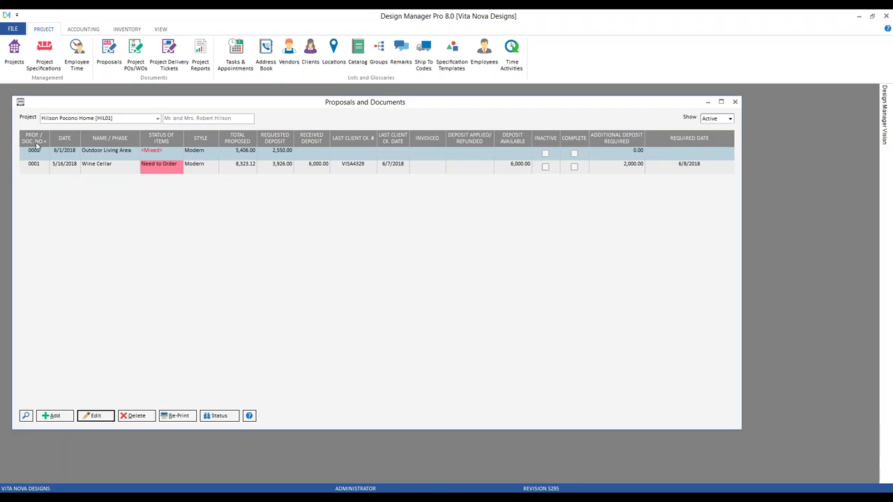
pyautogui.click(86, 169)
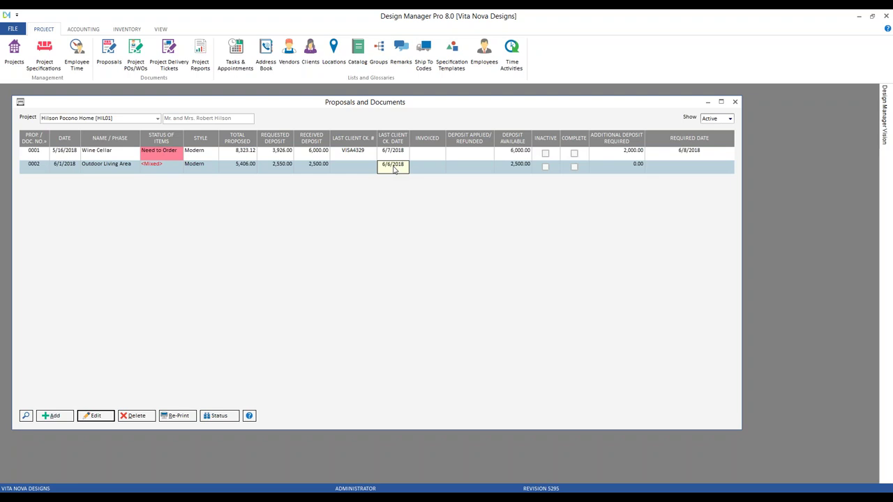
# - Compare the requested and received deposits of each item in proposal 0002's status, and close the status window
pyautogui.click(218, 416)
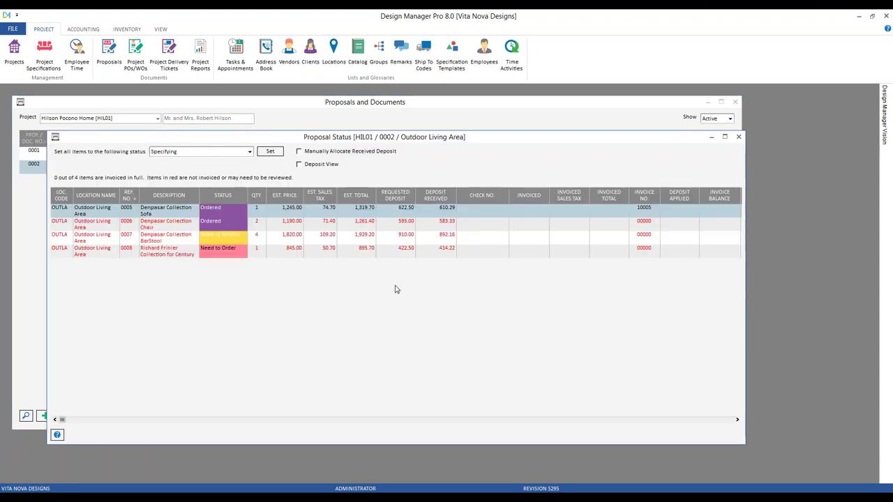
pyautogui.click(397, 225)
pyautogui.click(400, 237)
pyautogui.click(400, 251)
pyautogui.click(390, 235)
pyautogui.click(387, 221)
pyautogui.click(386, 211)
pyautogui.click(429, 227)
pyautogui.click(429, 235)
pyautogui.click(429, 251)
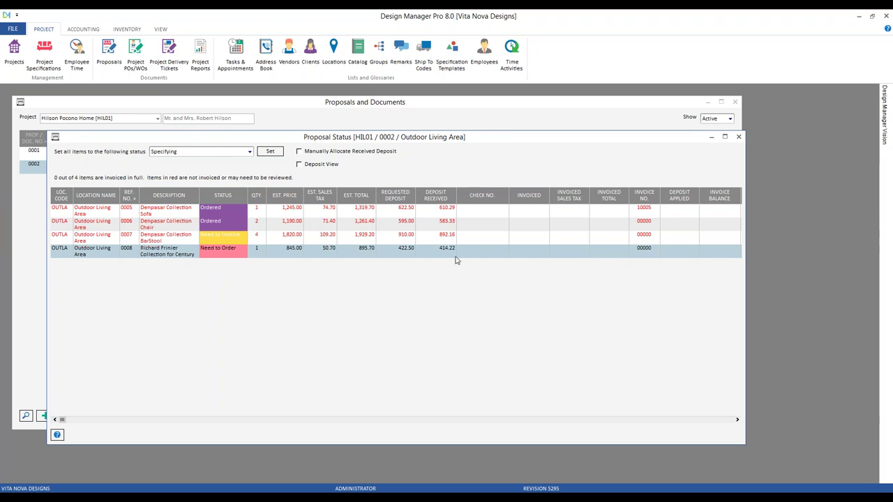
pyautogui.click(406, 239)
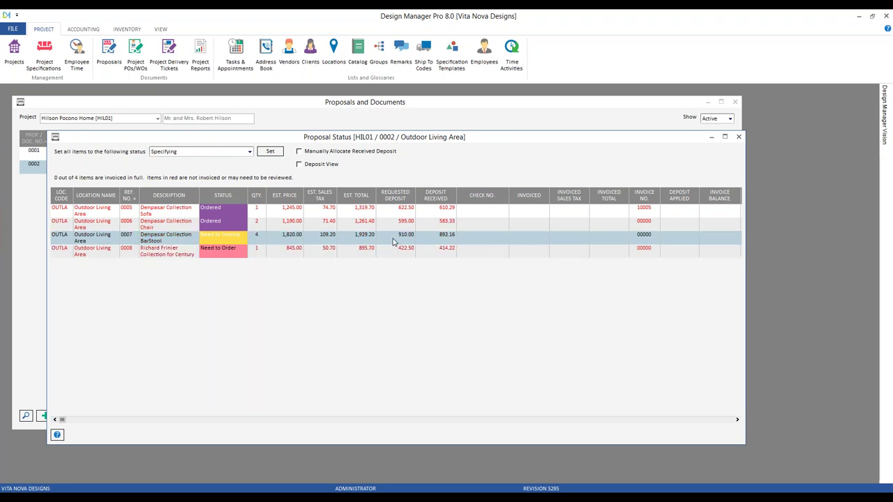
pyautogui.click(445, 238)
pyautogui.click(738, 137)
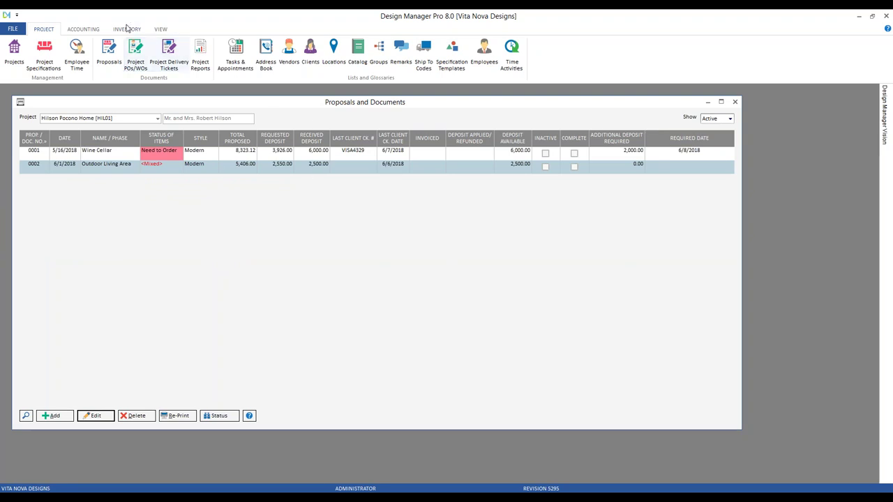
# - Examine the WIRE deposit slip's details in the checkbook of account 10020 - Wells Fargo Savings, and close the checkbook
pyautogui.click(83, 29)
pyautogui.click(194, 59)
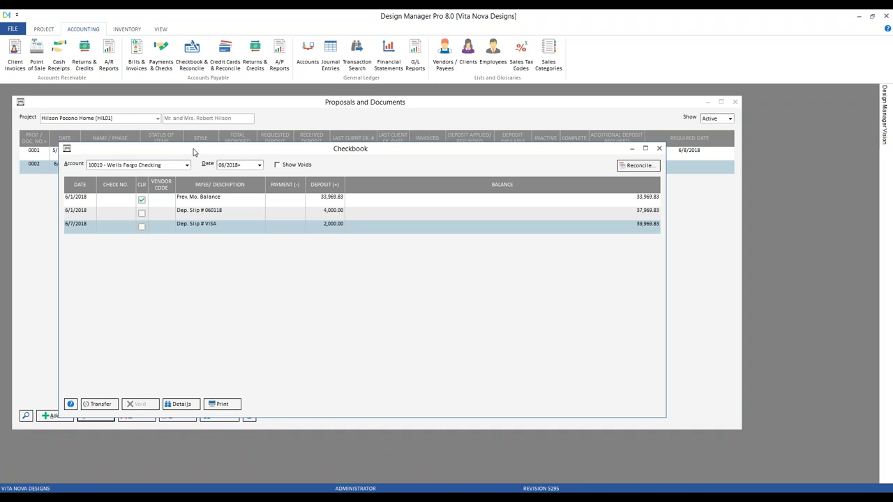
pyautogui.click(187, 165)
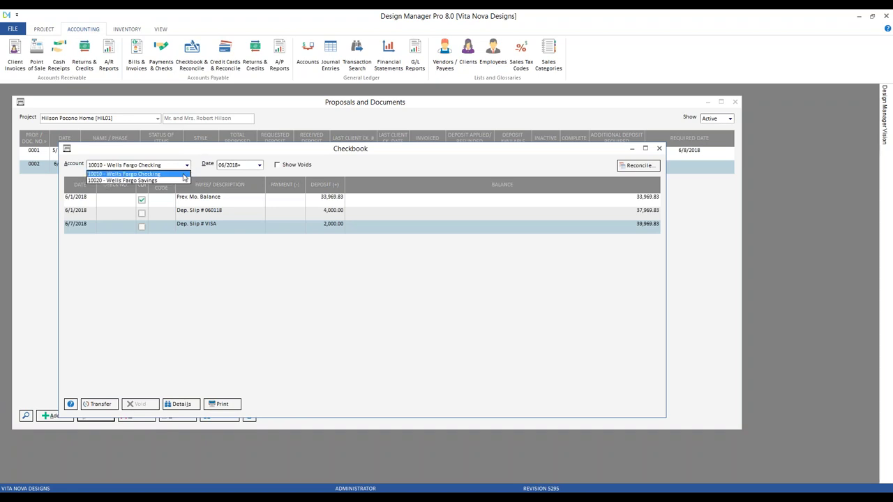
pyautogui.click(176, 181)
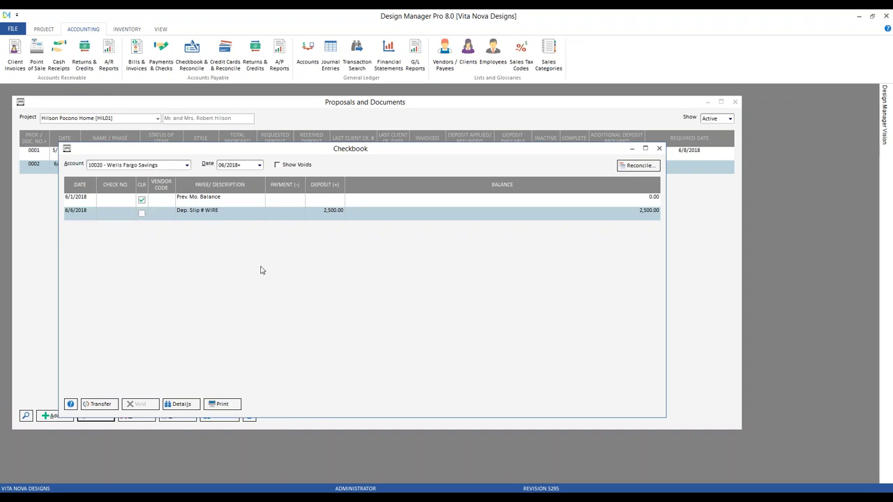
pyautogui.click(183, 404)
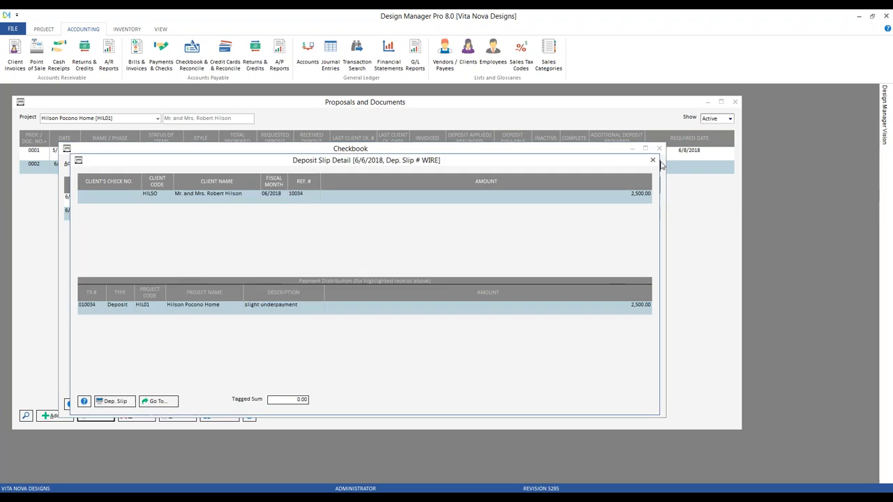
pyautogui.click(653, 161)
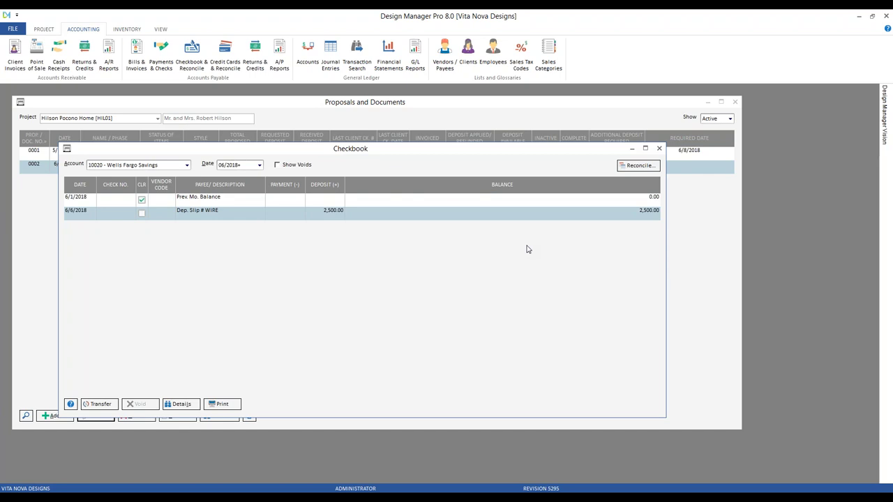
pyautogui.click(660, 149)
# - Preview the Balance Sheet report at 150% zoom to check Wells Fargo Savings, and close the reports and proposals windows
pyautogui.click(389, 57)
pyautogui.doubleClick(261, 191)
pyautogui.click(214, 224)
pyautogui.click(262, 298)
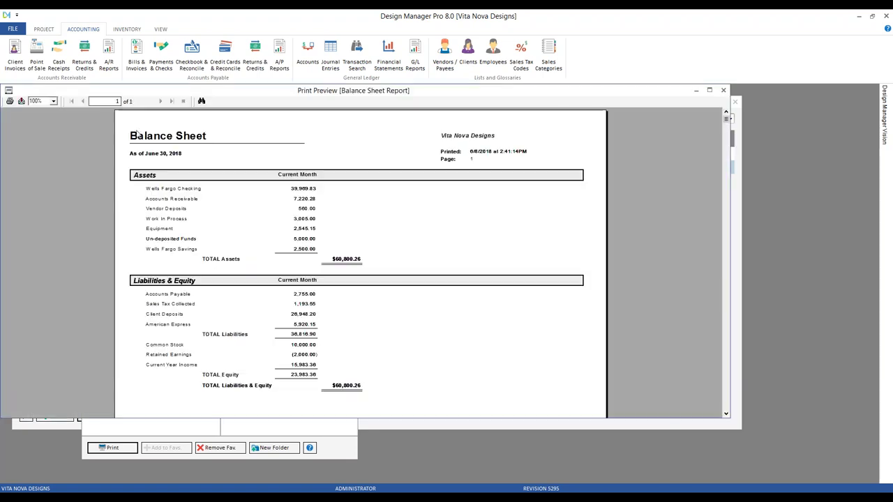
pyautogui.click(53, 102)
pyautogui.click(45, 139)
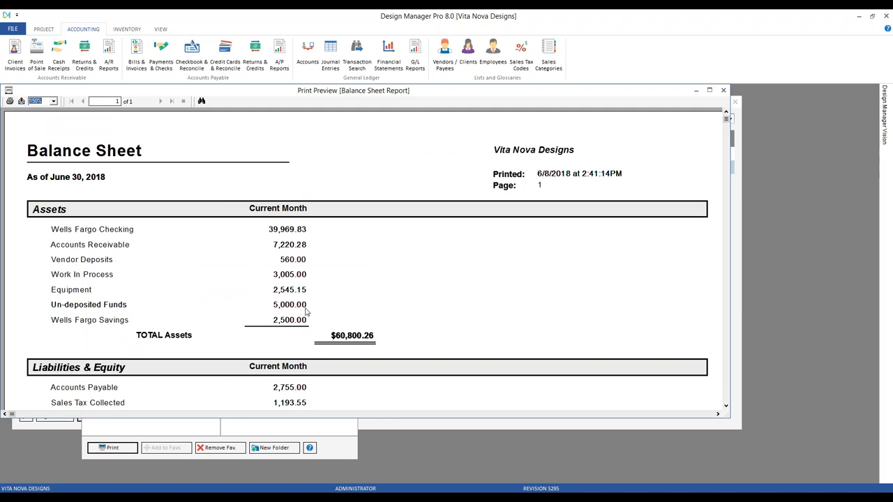
pyautogui.click(288, 325)
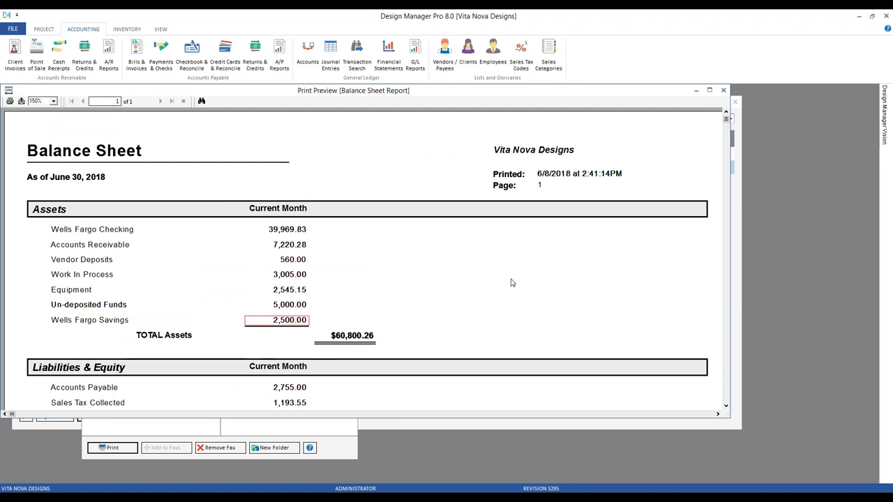
pyautogui.click(723, 91)
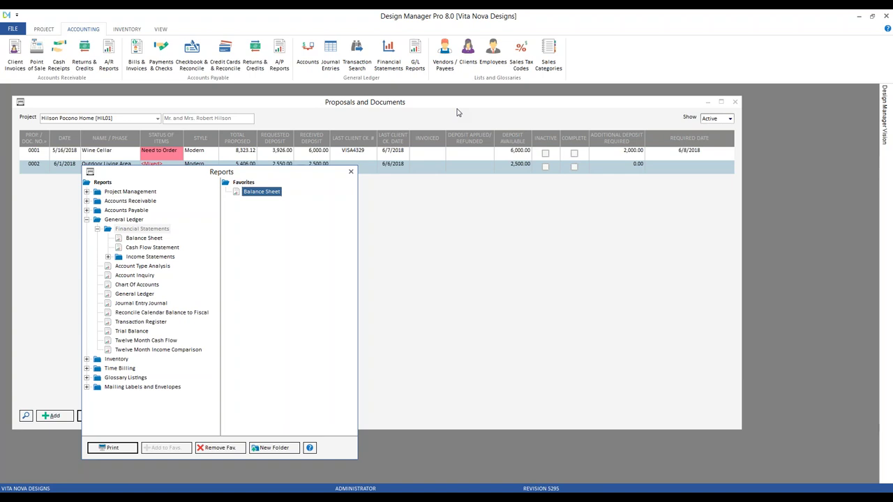
pyautogui.click(351, 171)
pyautogui.click(734, 101)
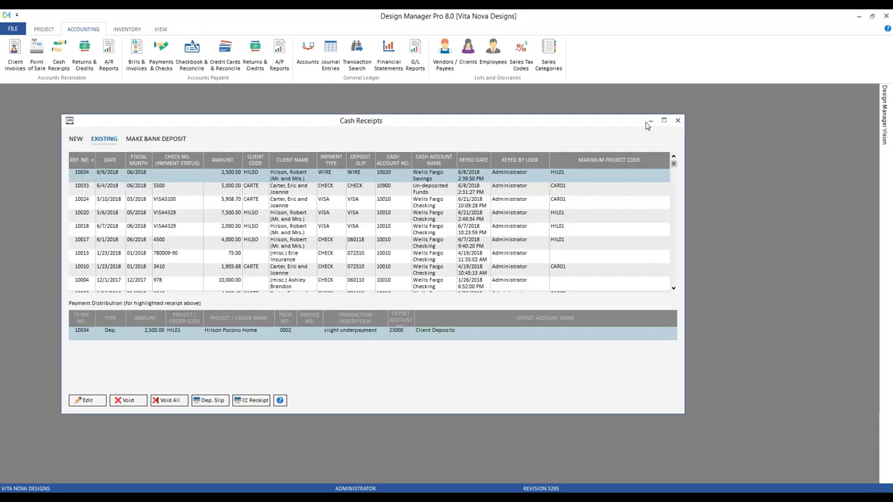
# - Reopen the Cash Receipts window and start a new receipt for project CAR02's open invoice 10003
pyautogui.doubleClick(69, 120)
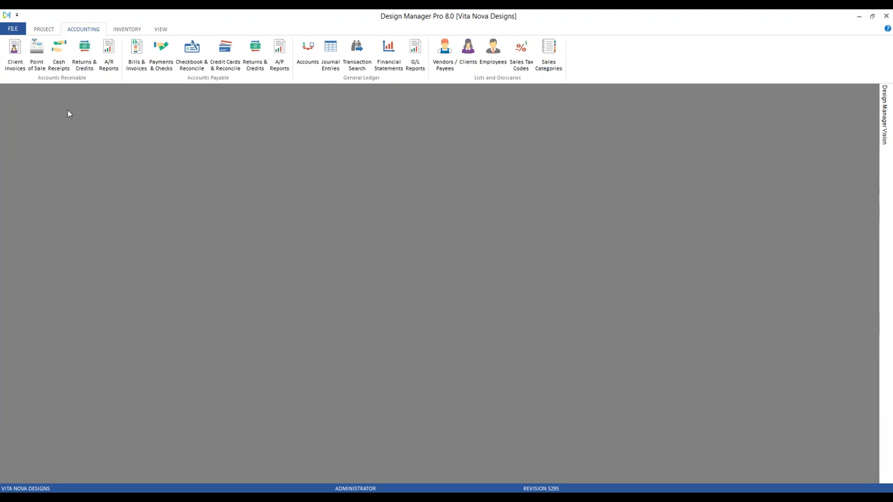
pyautogui.click(58, 56)
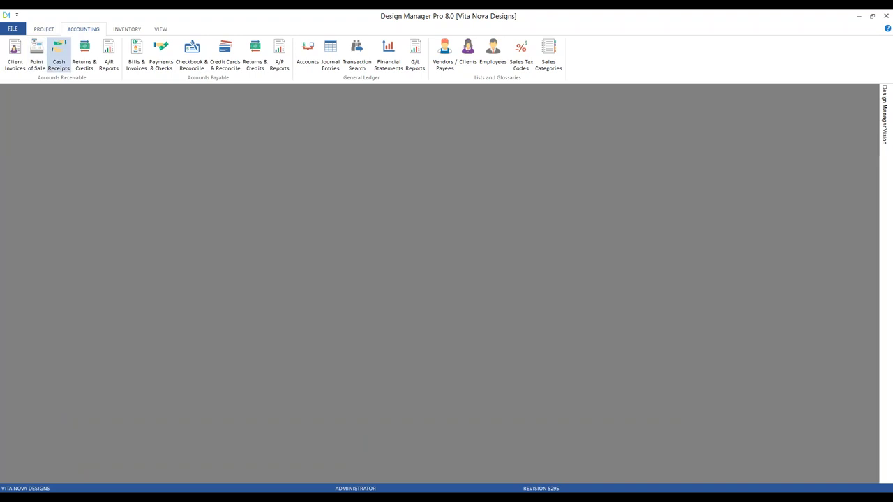
pyautogui.moveTo(137, 100); pyautogui.dragTo(205, 120)
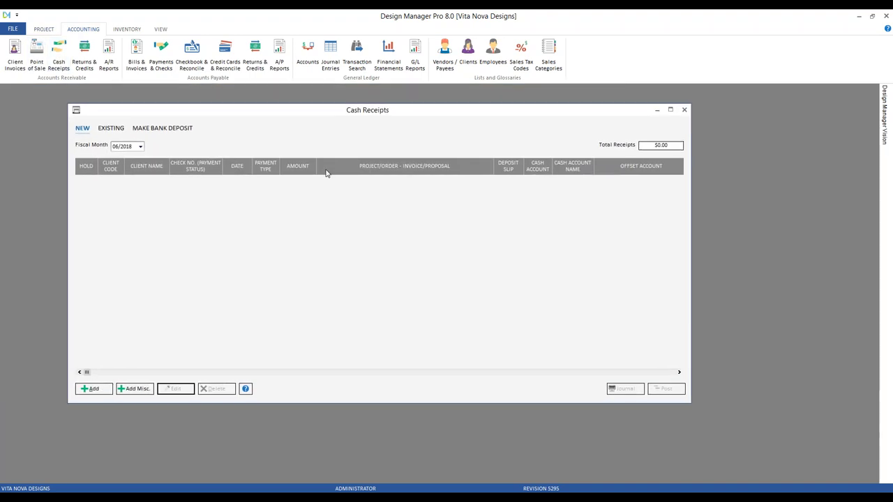
pyautogui.click(99, 391)
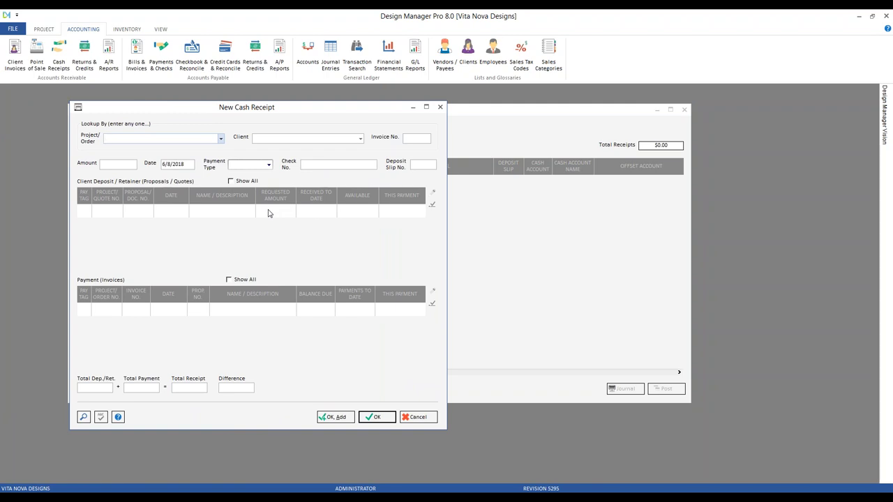
pyautogui.click(221, 139)
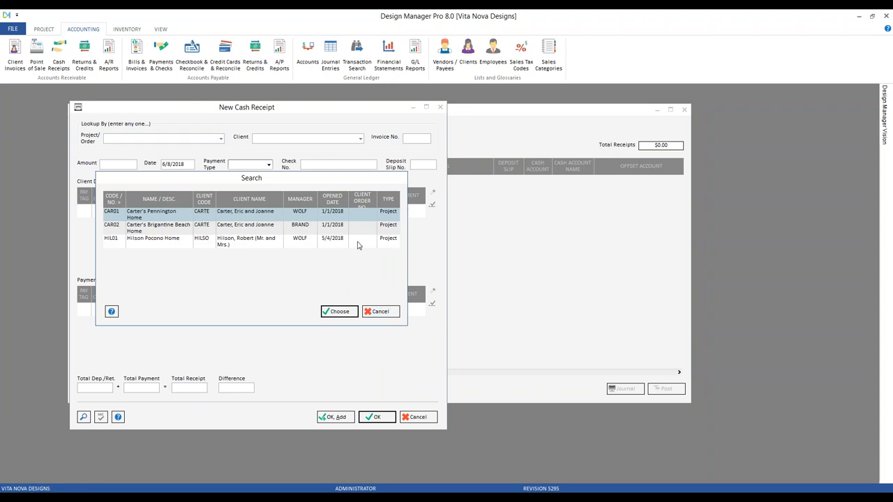
pyautogui.click(380, 311)
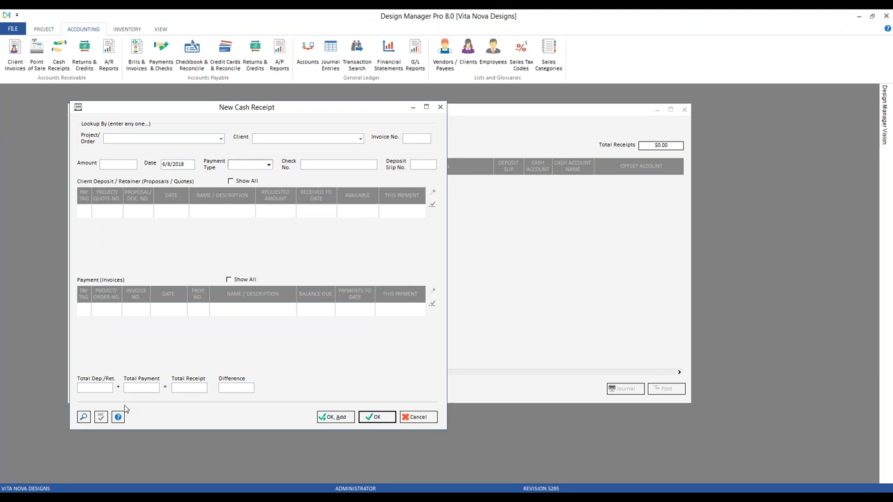
pyautogui.click(83, 417)
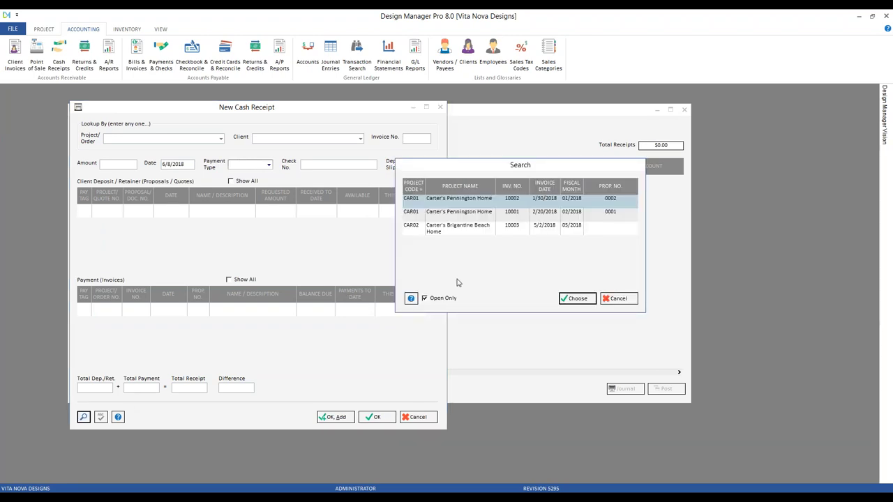
pyautogui.click(490, 231)
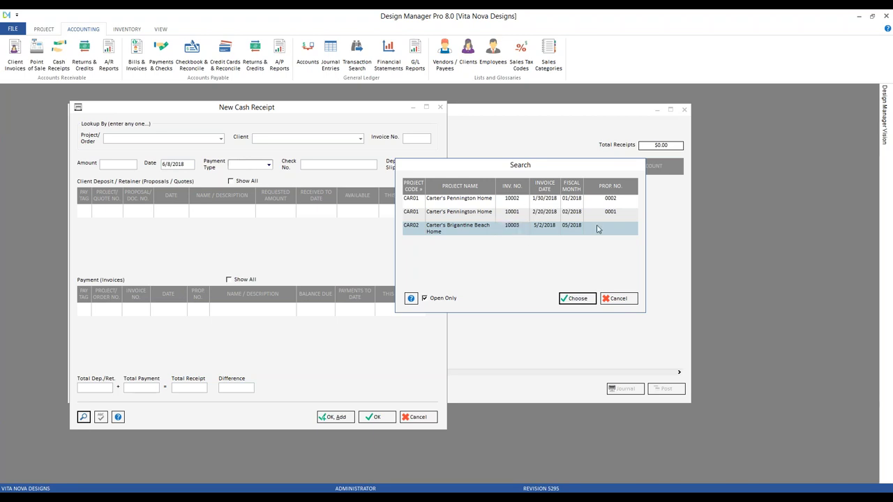
pyautogui.click(578, 298)
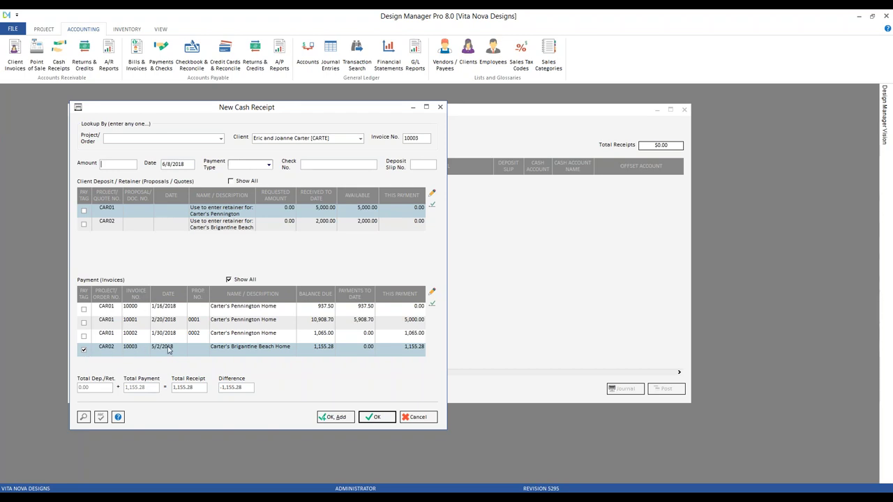
# - Compare the balance due, payments to date and payment amount of each CAR01 and CAR02 invoice listed in the receipt
pyautogui.click(198, 325)
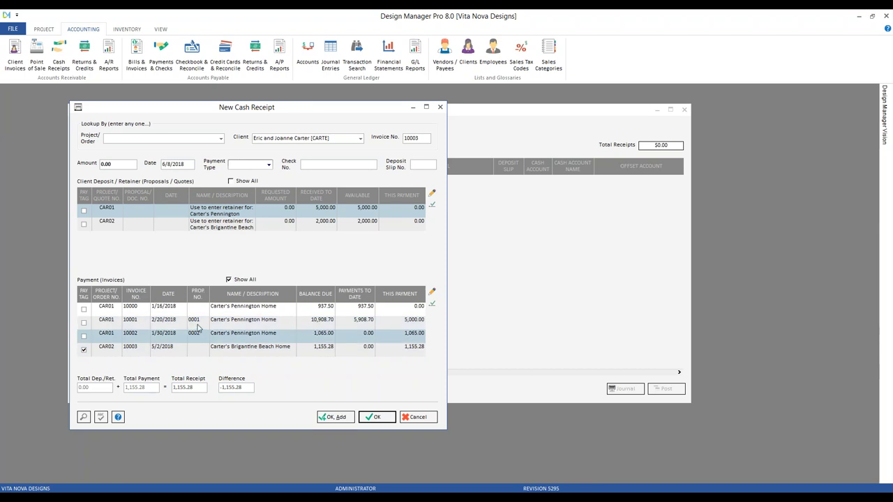
pyautogui.click(200, 336)
pyautogui.click(275, 349)
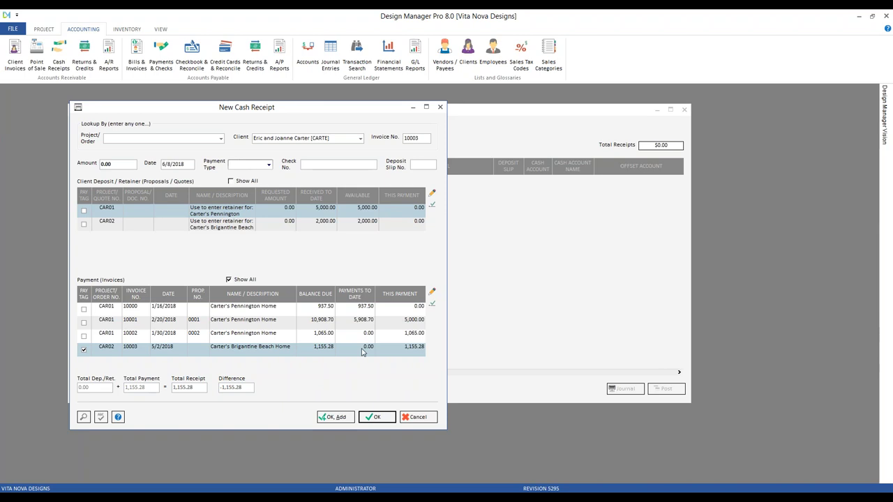
pyautogui.click(324, 311)
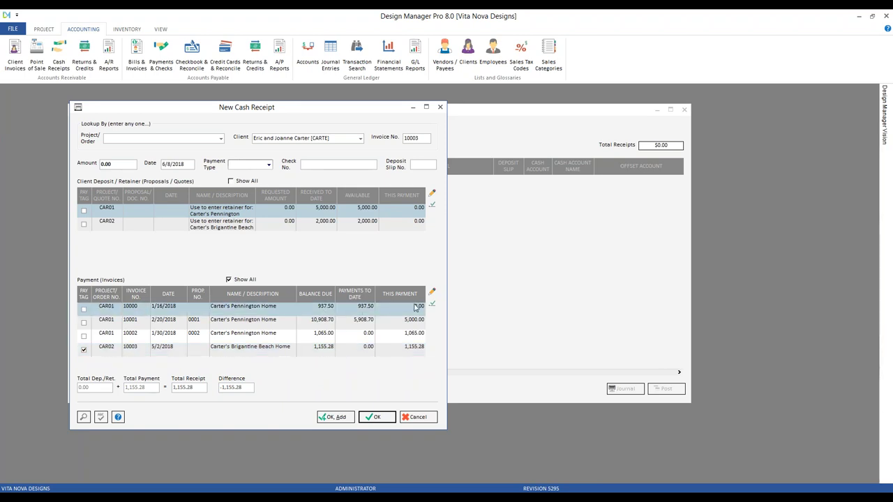
pyautogui.click(344, 326)
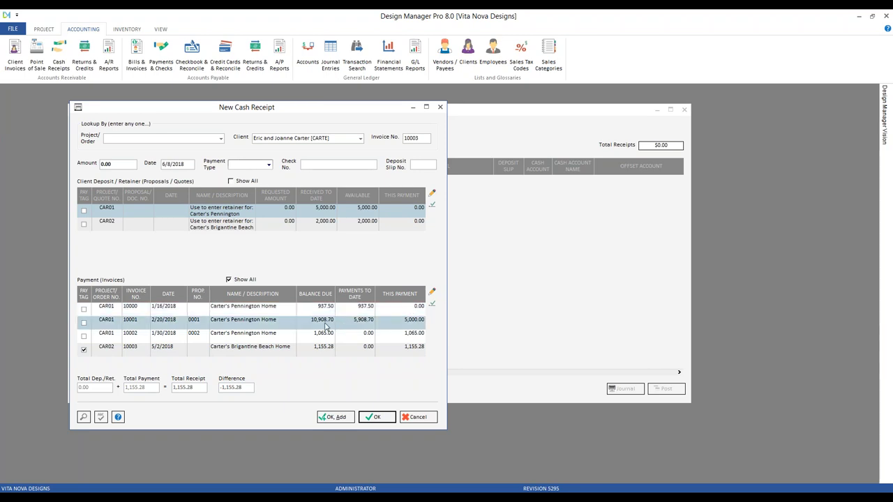
pyautogui.click(324, 324)
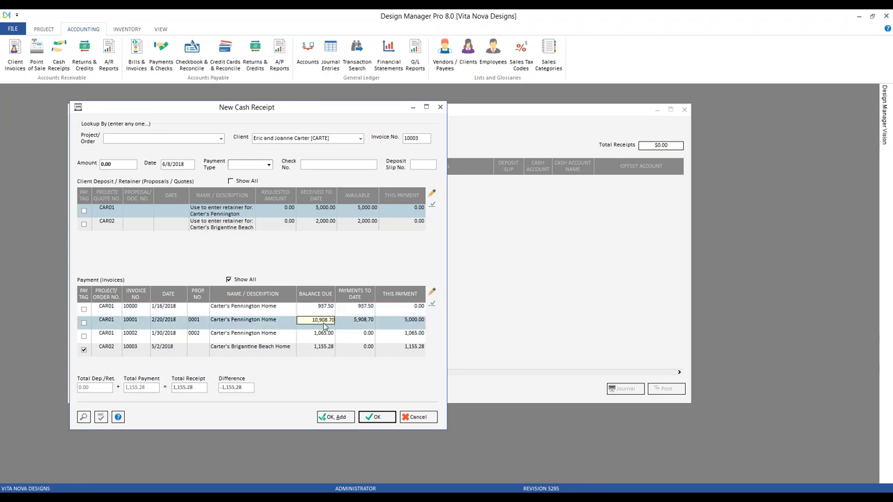
pyautogui.click(353, 330)
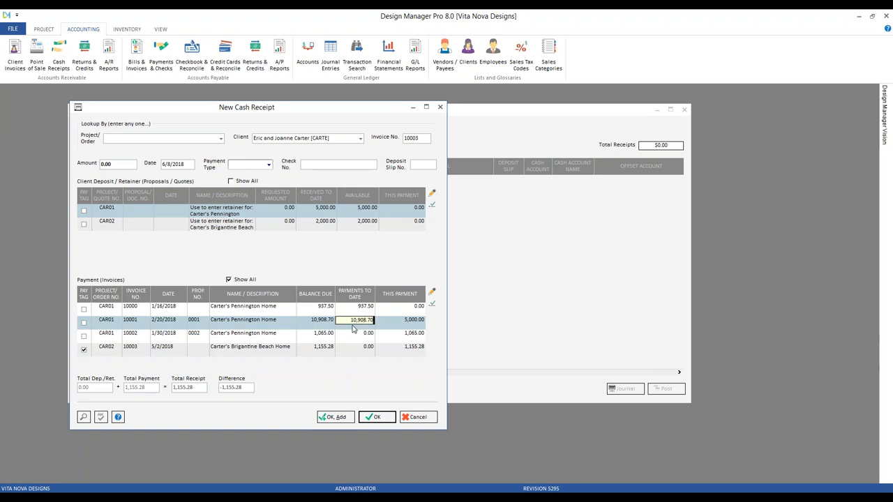
pyautogui.click(405, 323)
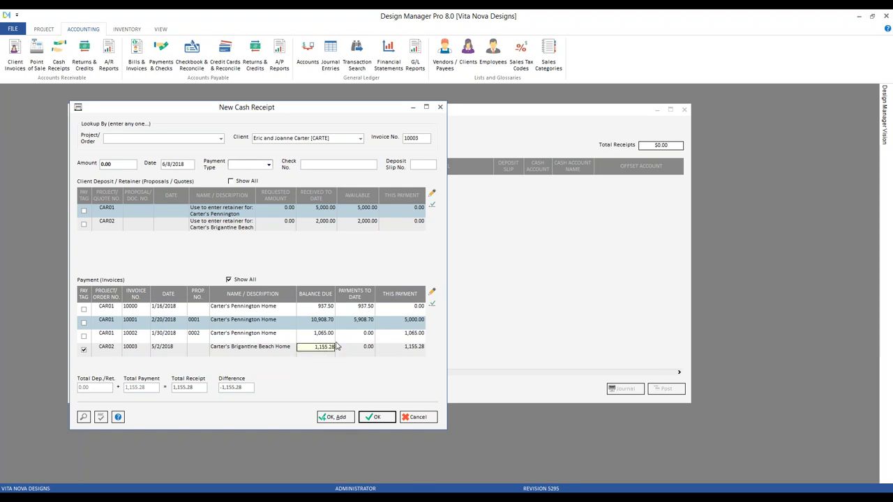
pyautogui.click(409, 351)
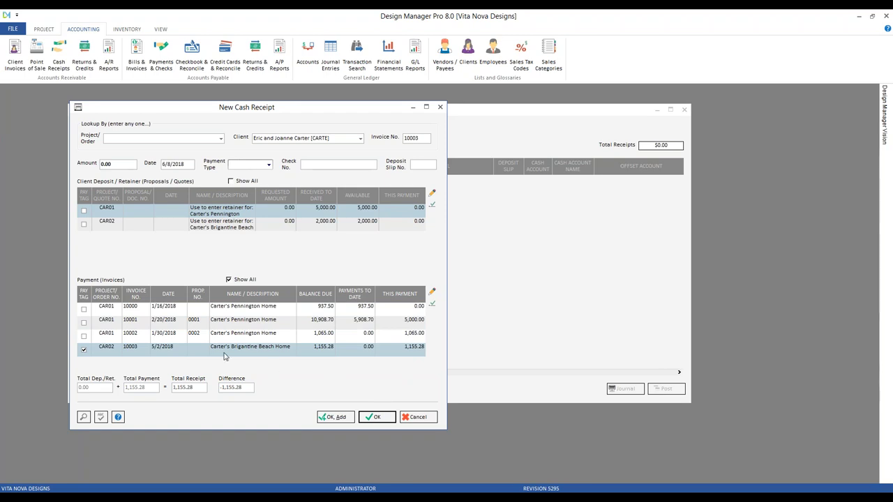
# - Set the receipt's amount to 1,155.28 and its date to 6/6/2018
pyautogui.click(117, 163)
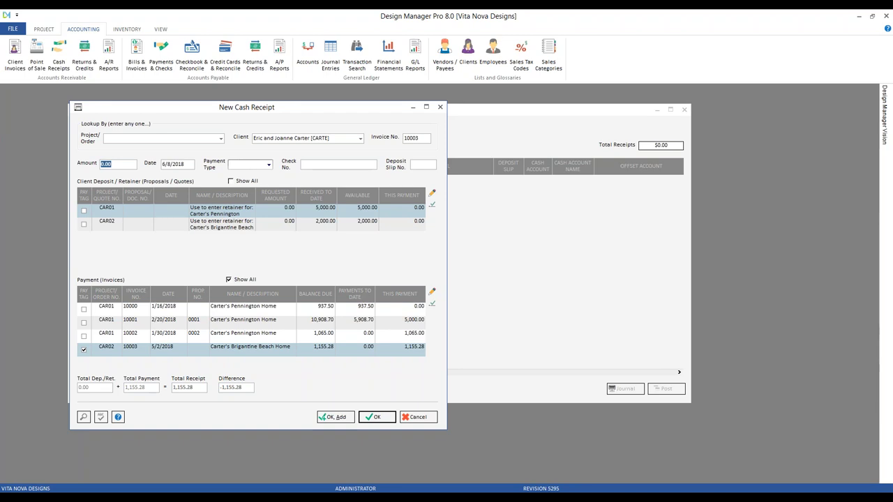
pyautogui.write('1155.28')
pyautogui.click(173, 165)
pyautogui.click(83, 416)
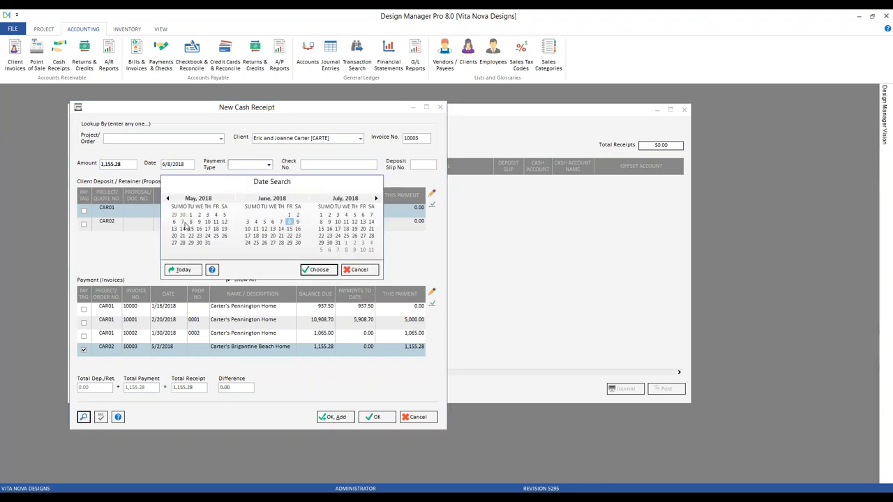
pyautogui.click(273, 221)
pyautogui.click(312, 270)
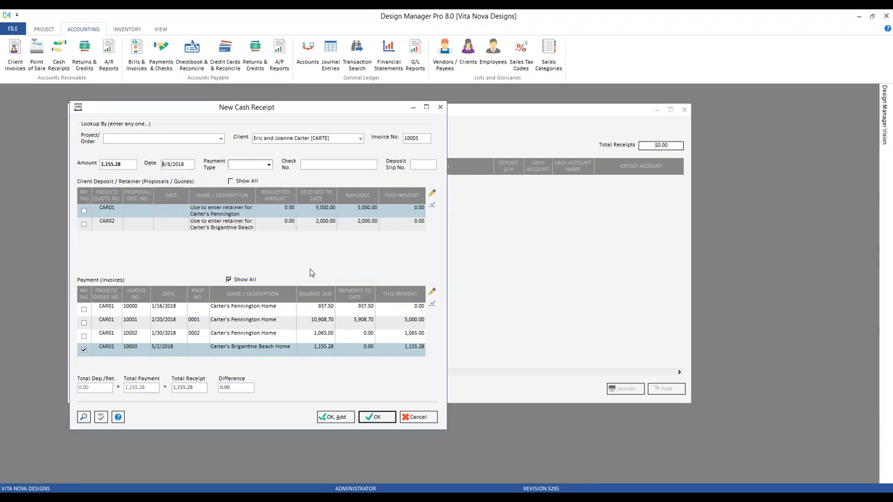
# - Set the payment type to WIRE, the check number to "wire transfer" and the deposit slip number to WIRE2
pyautogui.click(269, 164)
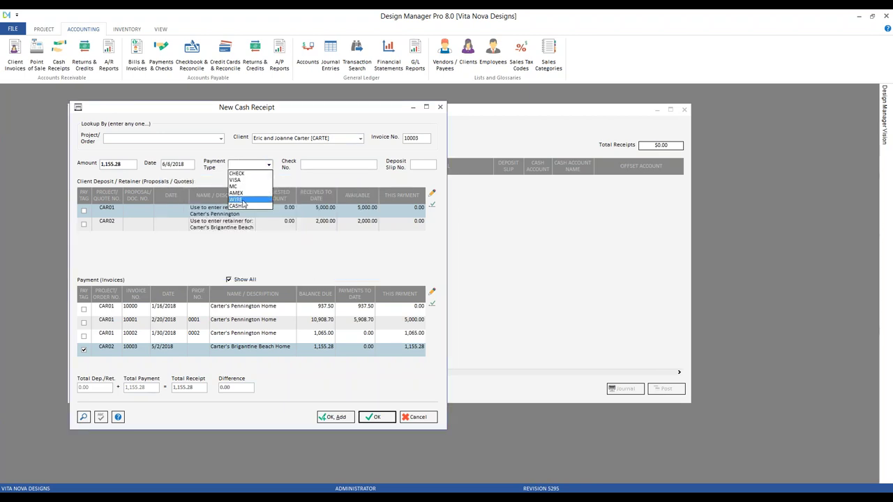
pyautogui.click(237, 199)
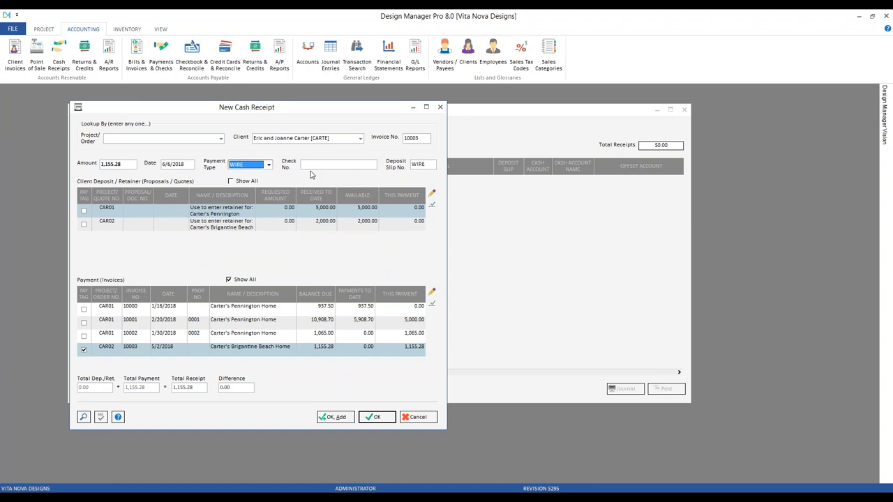
pyautogui.click(311, 164)
pyautogui.write('wire transfer')
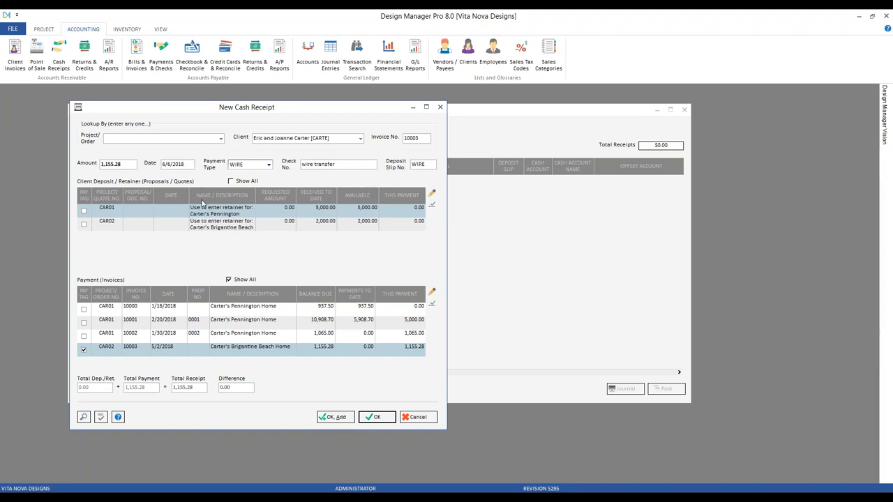
pyautogui.click(431, 165)
pyautogui.click(432, 165)
pyautogui.click(115, 163)
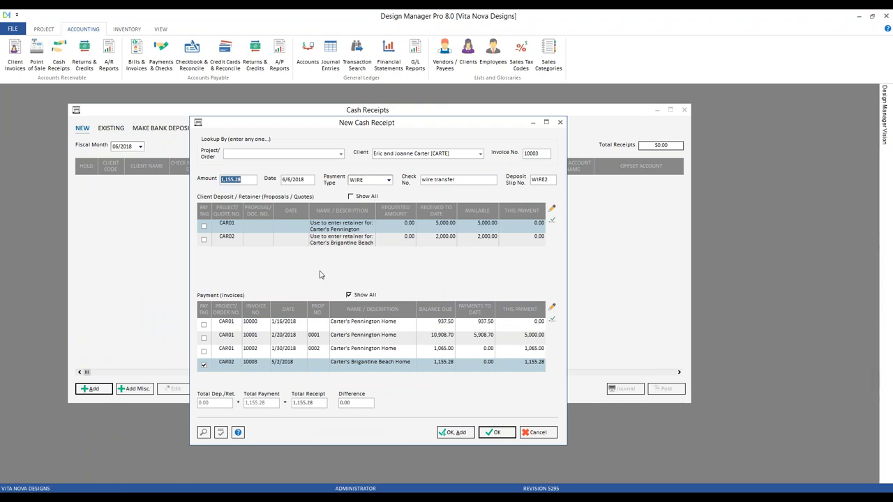
# - Save the wire receipt without entering another one, and post it in fiscal month 06/2018
pyautogui.click(454, 433)
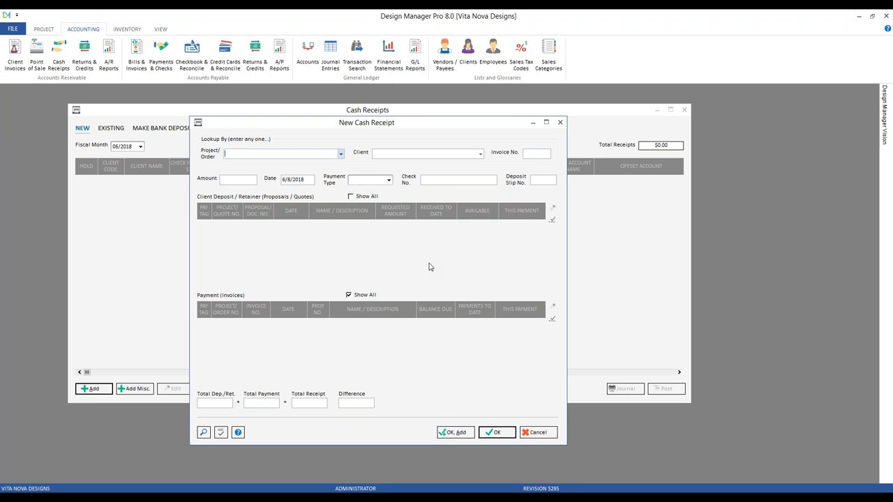
pyautogui.click(547, 434)
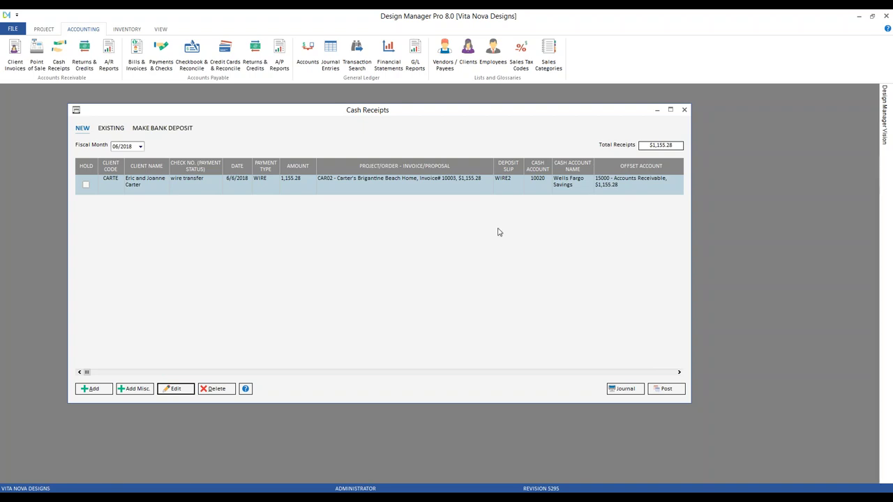
pyautogui.click(670, 392)
pyautogui.click(498, 299)
# - Compare the payment distributions of the two WIRE receipts among the existing cash receipts, and close the window
pyautogui.click(111, 129)
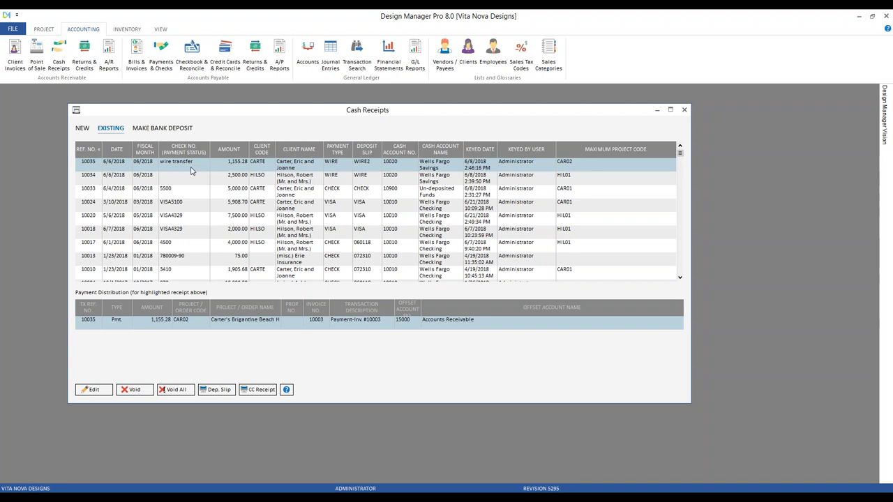
pyautogui.click(190, 183)
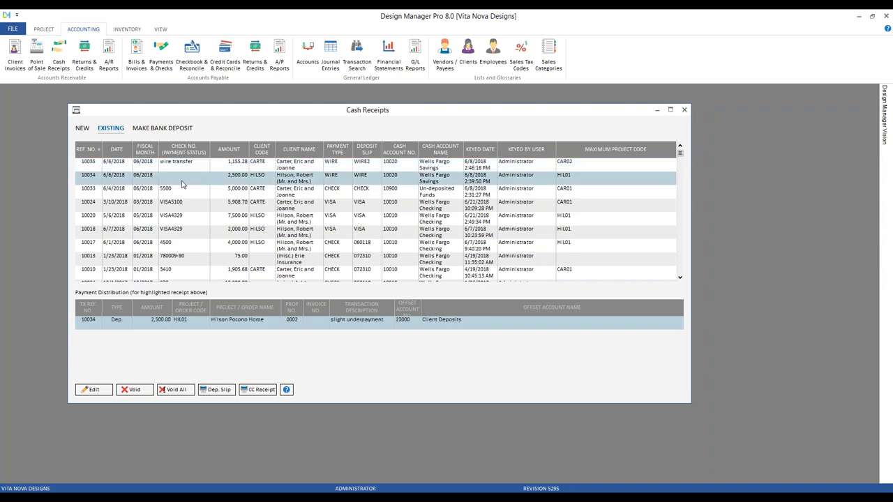
pyautogui.click(187, 166)
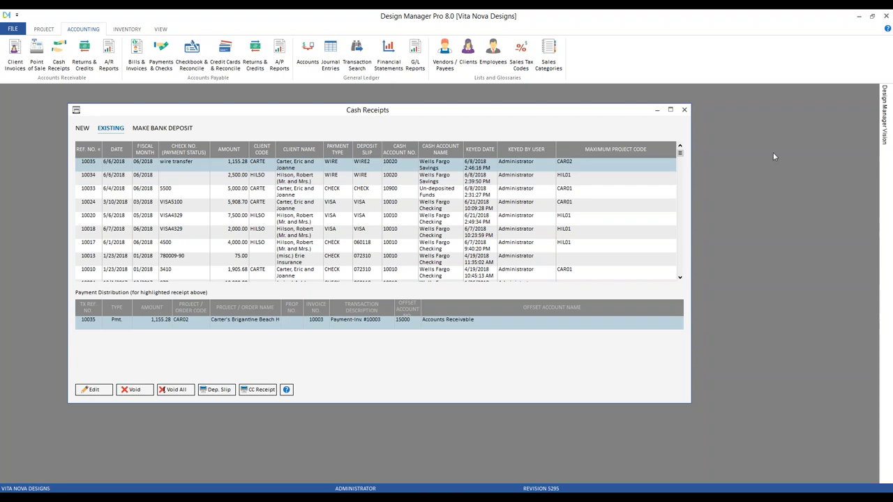
pyautogui.click(684, 110)
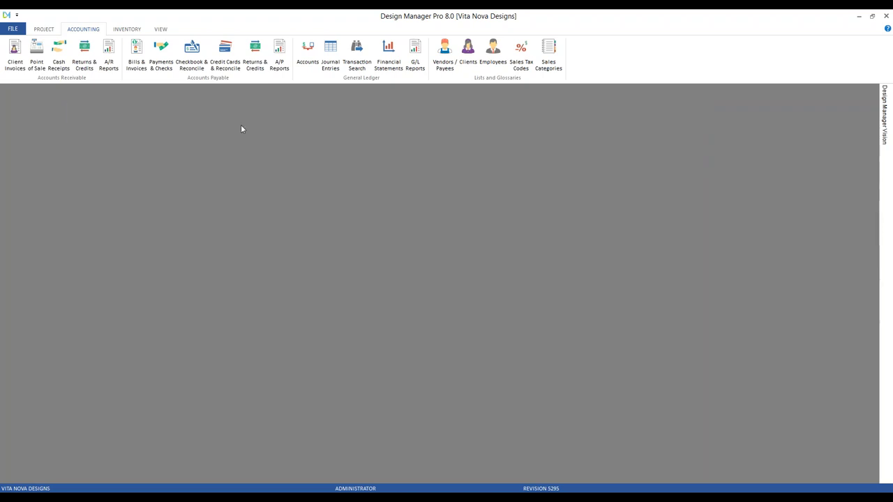
# - Check the WIRE and WIRE2 deposit slips in the checkbook of account 10020 - Wells Fargo Savings, and close the checkbook
pyautogui.click(191, 57)
pyautogui.click(175, 153)
pyautogui.click(170, 169)
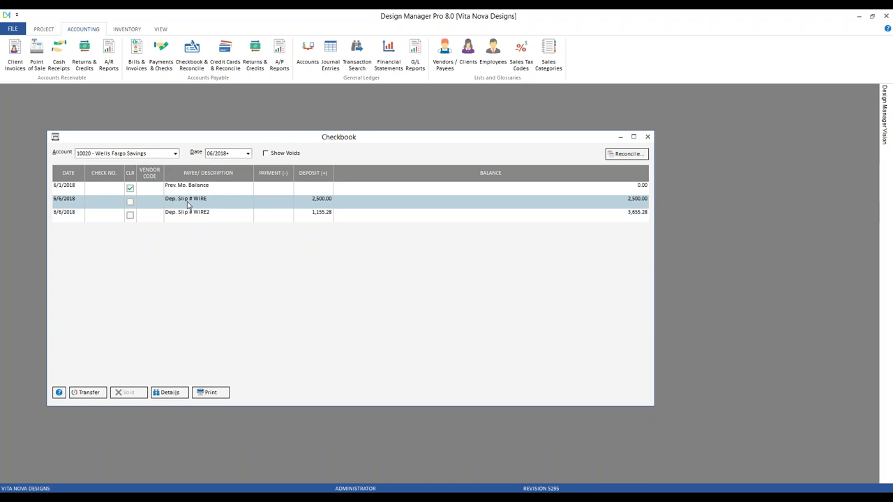
pyautogui.click(222, 214)
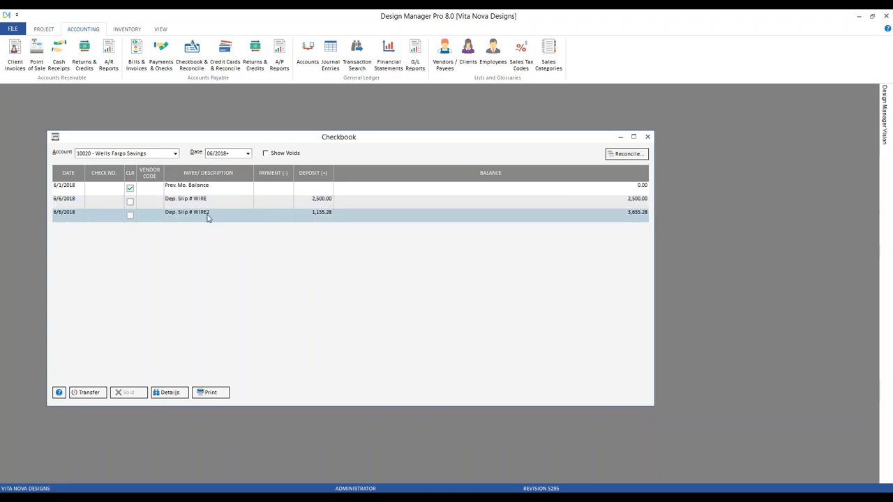
pyautogui.click(171, 202)
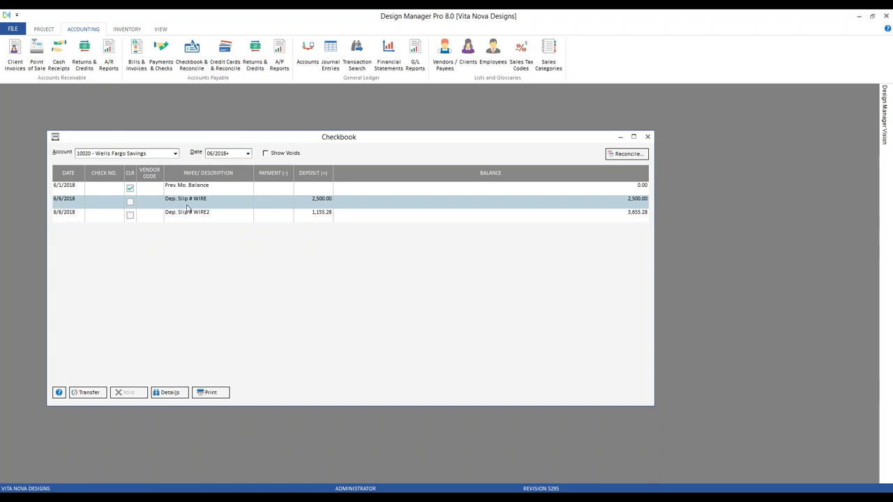
pyautogui.click(191, 216)
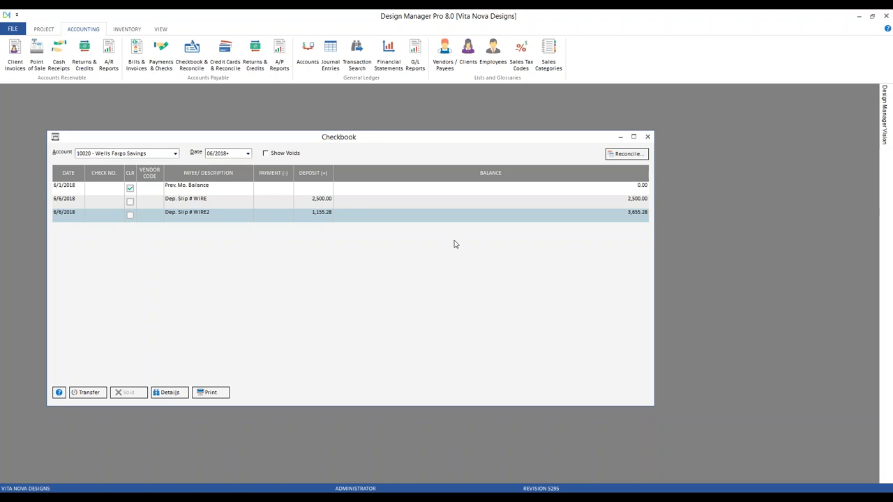
pyautogui.click(644, 138)
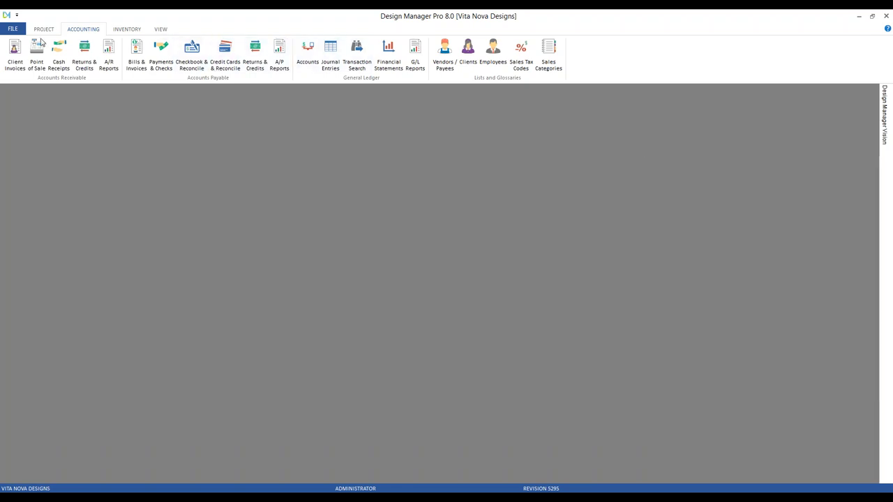
# - Check the payments and balance due of invoice 10003 among the existing client invoices, and close the window
pyautogui.click(15, 55)
pyautogui.click(108, 170)
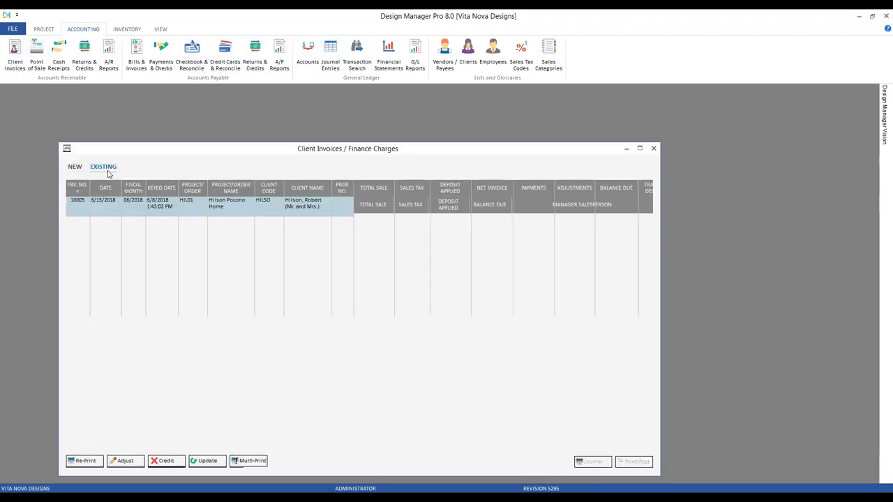
pyautogui.click(116, 247)
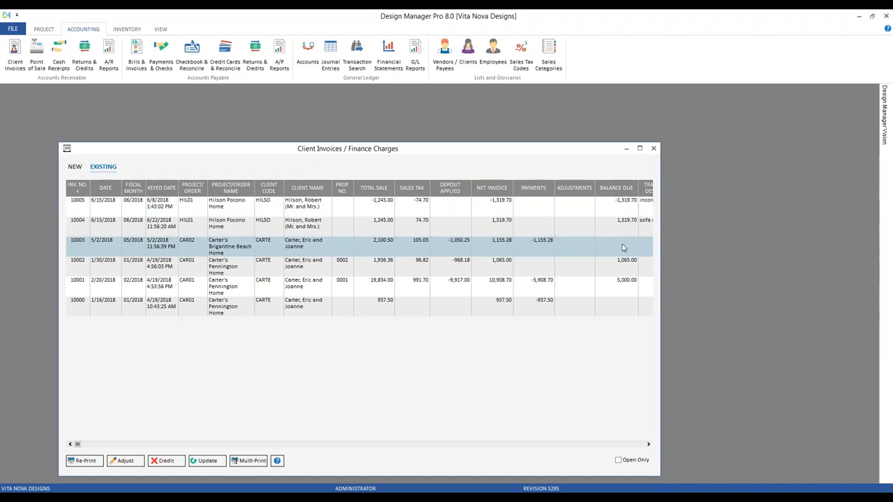
pyautogui.click(653, 148)
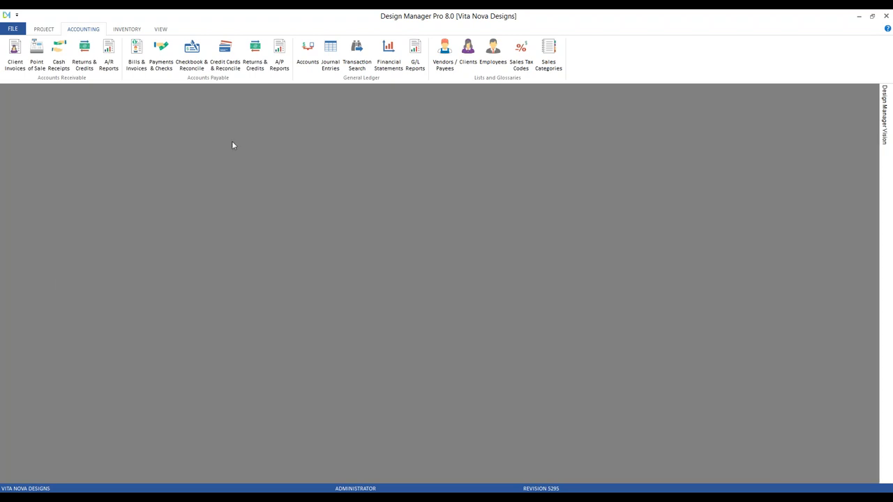
# - Check the invoices in the project status of CAR02, including those no longer open, and close the project windows
pyautogui.click(44, 29)
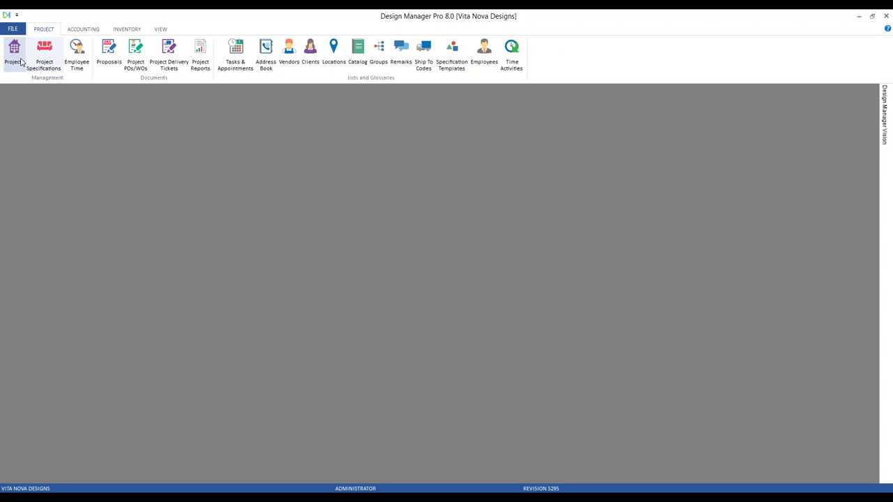
pyautogui.click(19, 62)
pyautogui.click(150, 224)
pyautogui.click(326, 405)
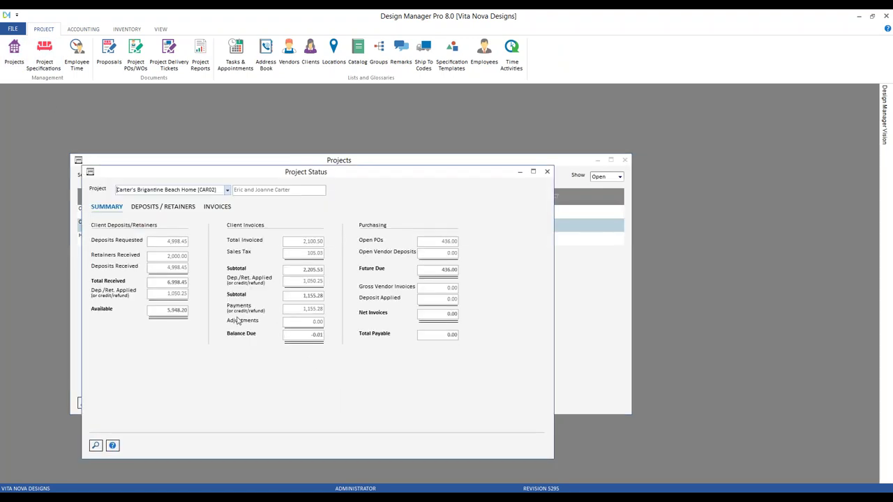
pyautogui.click(217, 207)
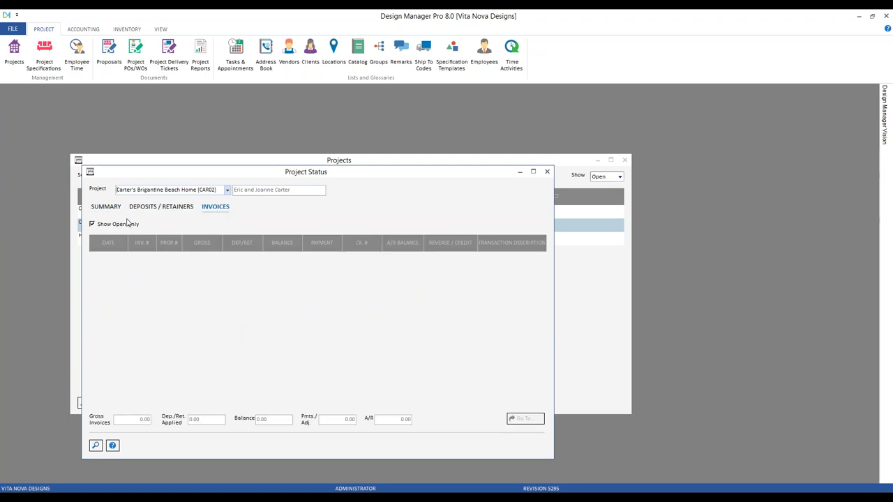
pyautogui.click(122, 224)
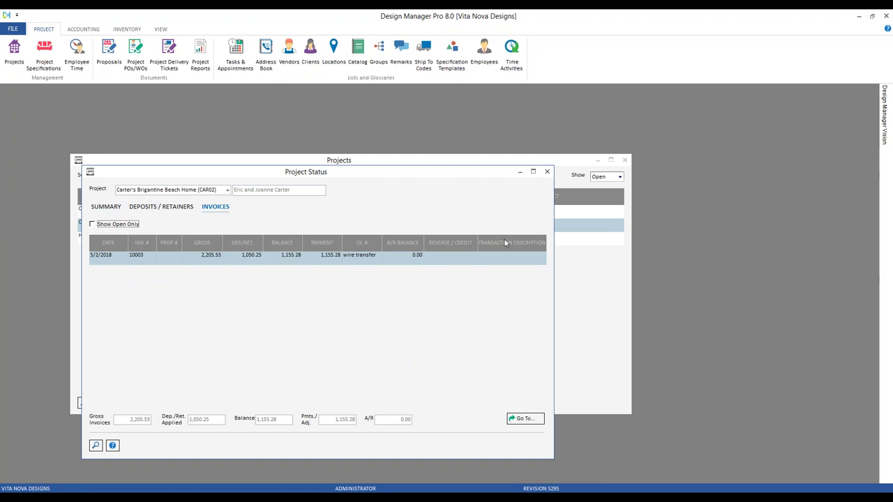
pyautogui.click(547, 172)
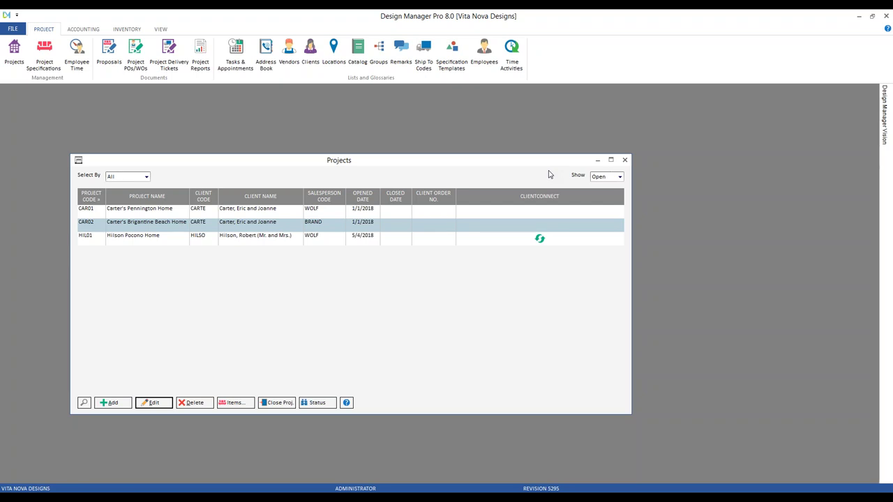
pyautogui.click(626, 160)
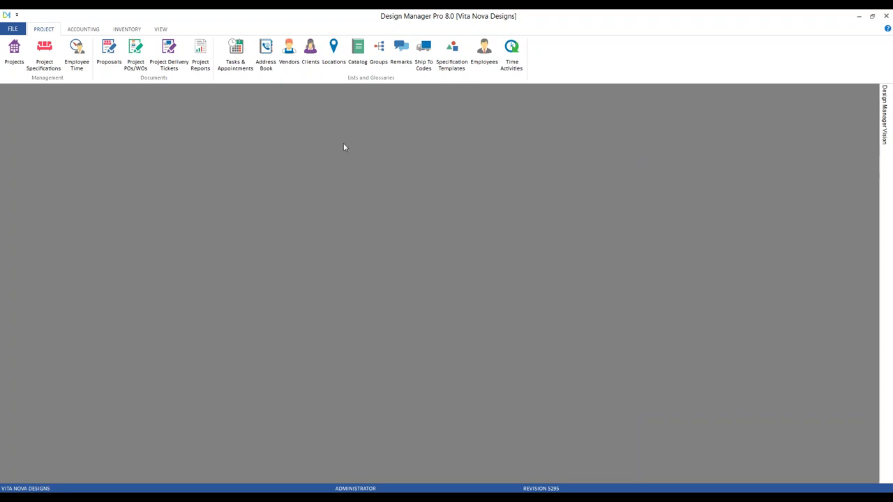
# - Start a new cash receipt for the client who owns projects CAR01 and CAR02, looked up by client
pyautogui.click(88, 30)
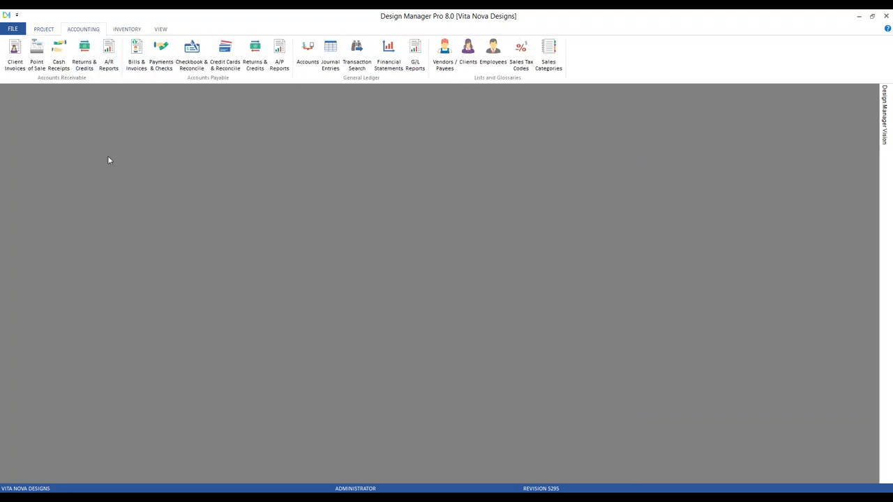
pyautogui.click(56, 66)
pyautogui.moveTo(151, 183); pyautogui.dragTo(136, 134)
pyautogui.click(112, 416)
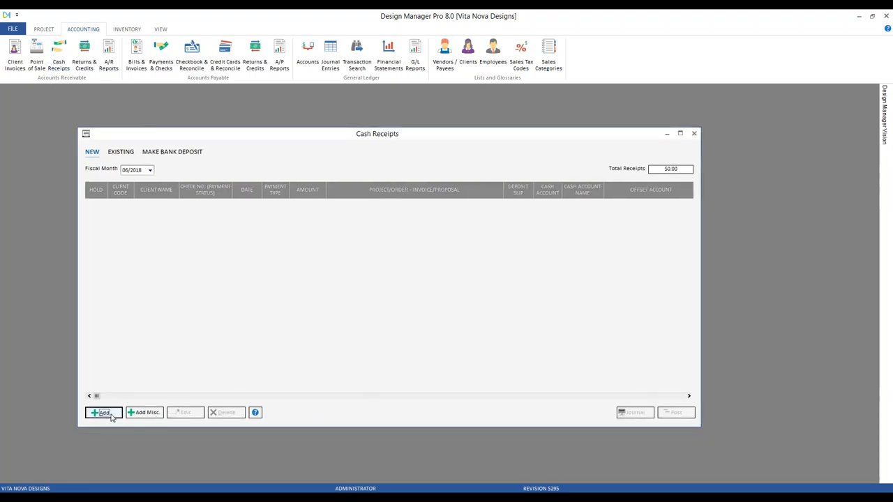
pyautogui.moveTo(161, 95); pyautogui.dragTo(303, 108)
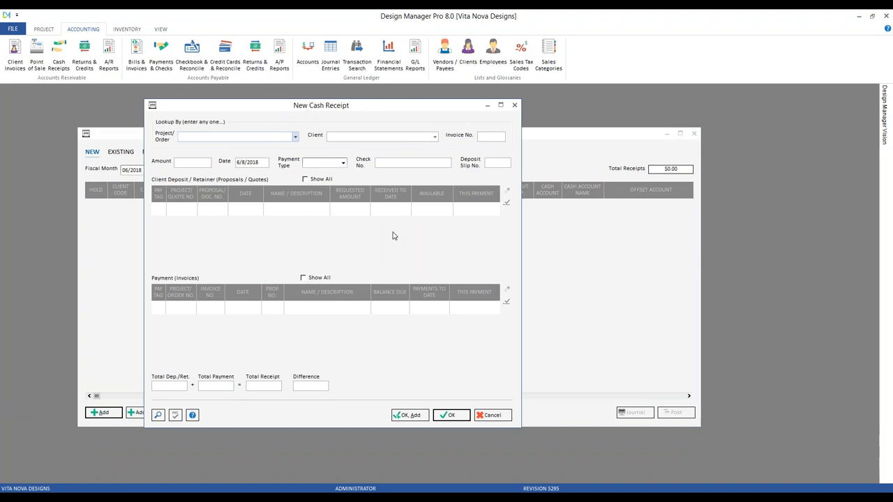
pyautogui.click(435, 137)
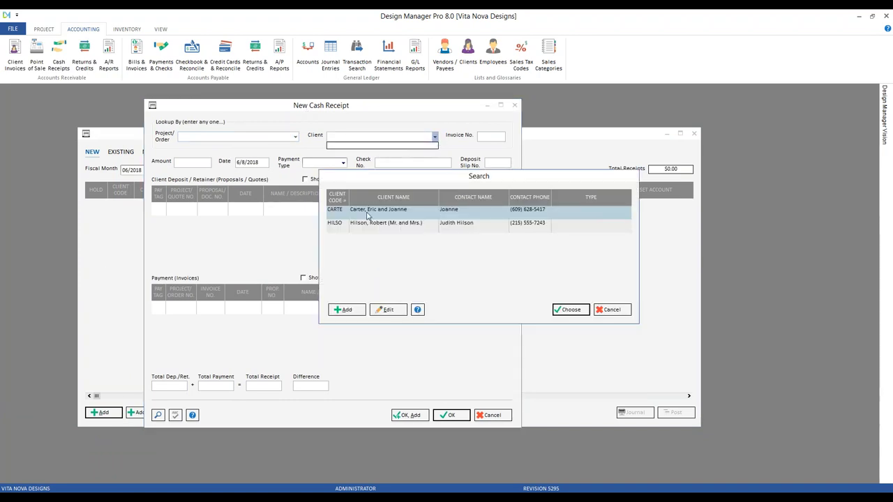
pyautogui.click(571, 310)
pyautogui.click(577, 312)
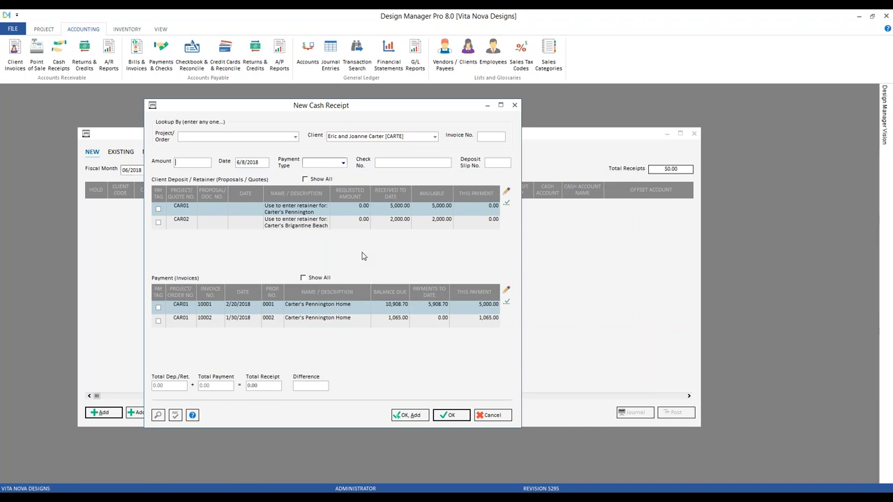
# - Enter a 10,000.00 receipt by CHECK with check number 5501, and tag invoices 10001 and 10002 for payment
pyautogui.write('10000')
pyautogui.press('Tab')
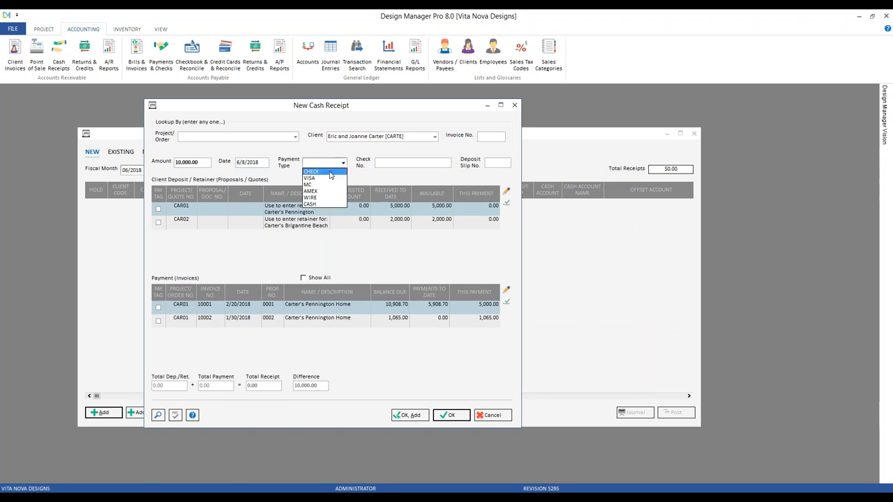
pyautogui.click(314, 189)
pyautogui.click(399, 162)
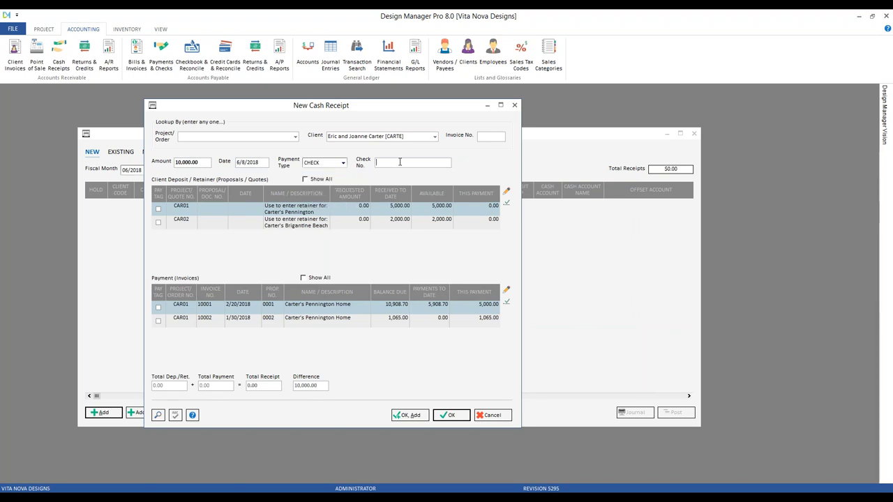
pyautogui.write('5501')
pyautogui.click(158, 307)
pyautogui.click(158, 320)
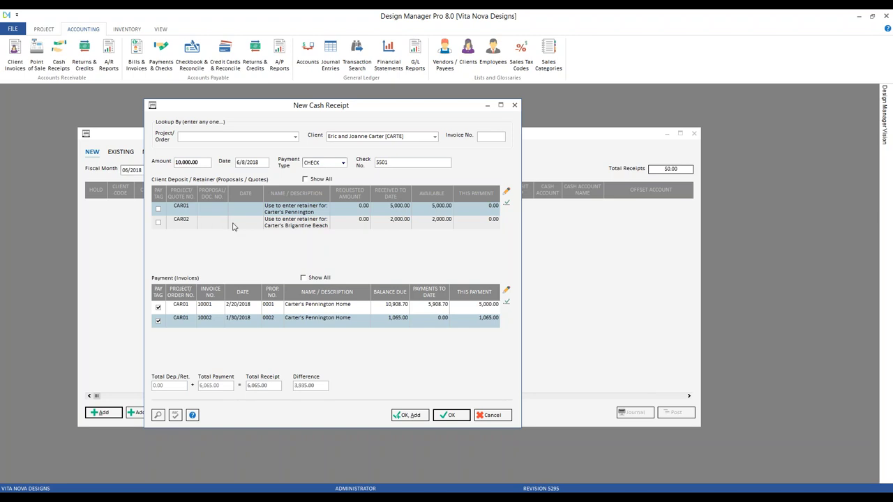
# - Apply 3,935.00 to the CAR01 retainer with the transaction description "balance of receipt"
pyautogui.click(508, 194)
pyautogui.moveTo(210, 219); pyautogui.dragTo(317, 235)
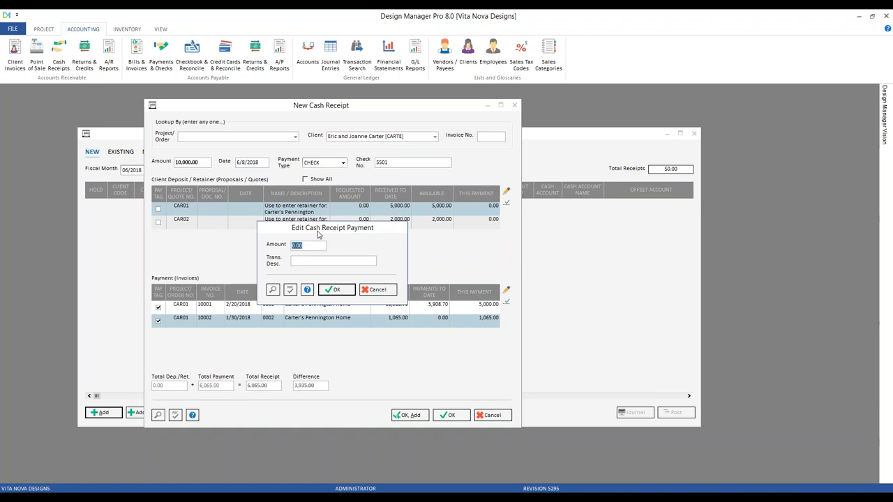
pyautogui.write('3935')
pyautogui.press('Tab')
pyautogui.write('balance of receipt')
pyautogui.press('Return')
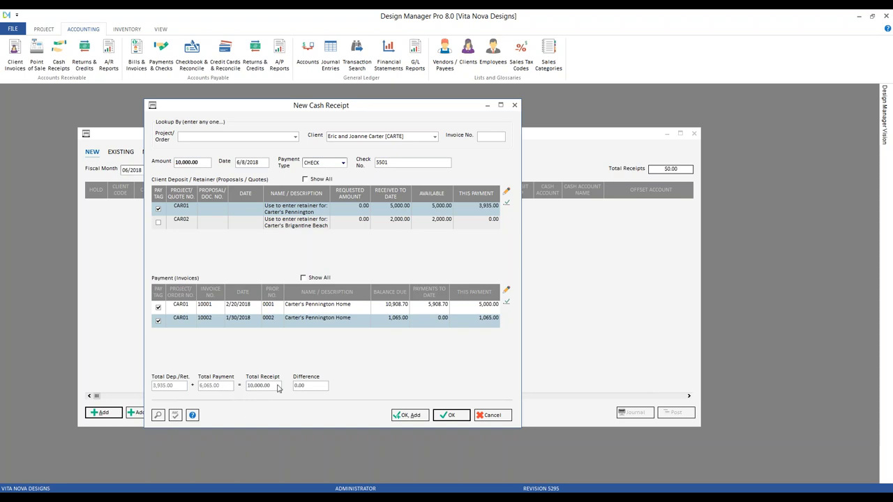
# - Save the check 5501 receipt without entering another one, and post it in fiscal month 06/2018
pyautogui.click(207, 163)
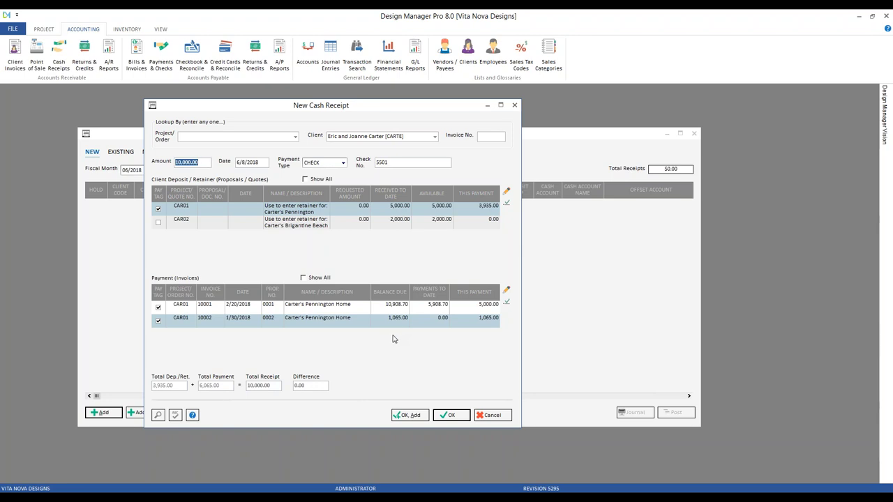
pyautogui.click(450, 415)
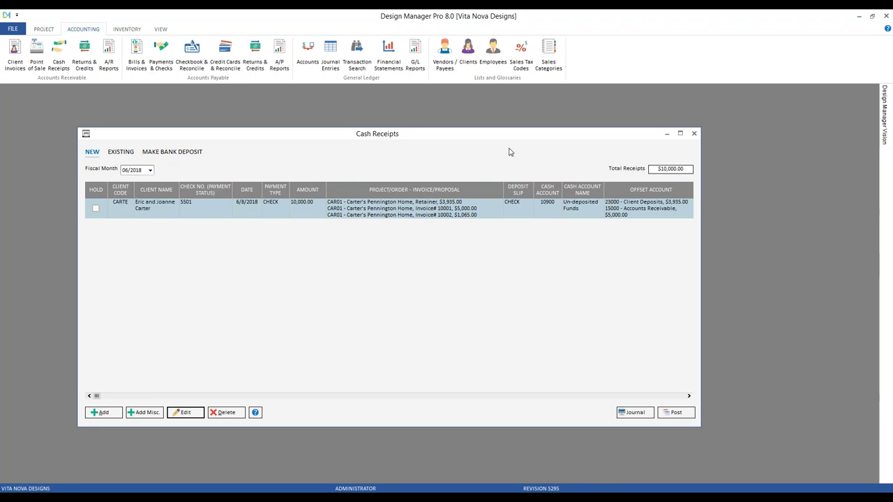
pyautogui.click(683, 412)
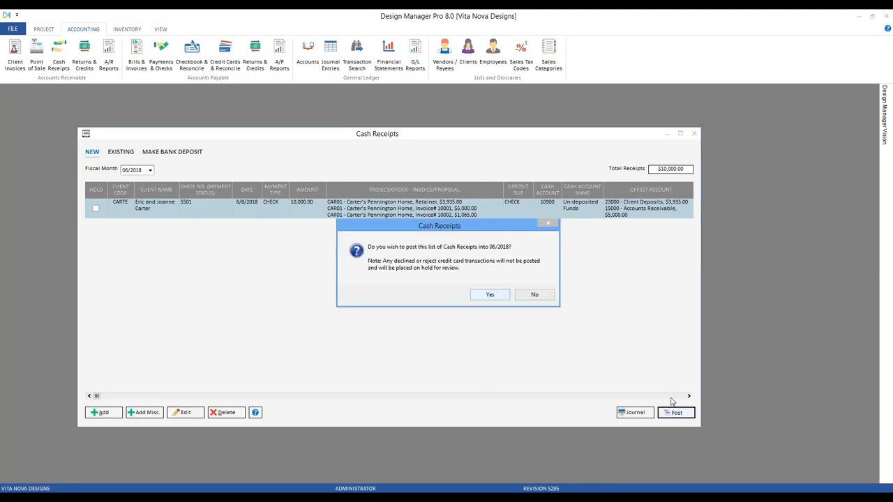
pyautogui.click(500, 296)
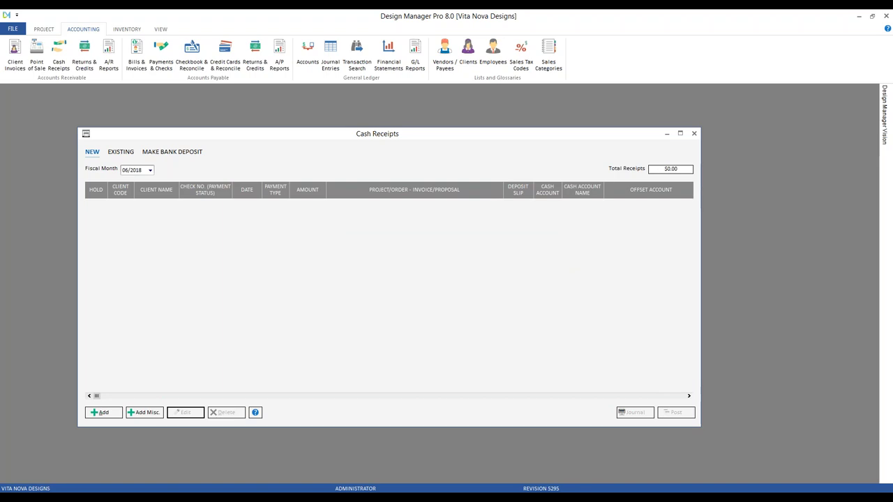
# - Compare the payment distributions of the check 5501 and wire transfer receipts among the existing cash receipts
pyautogui.click(121, 152)
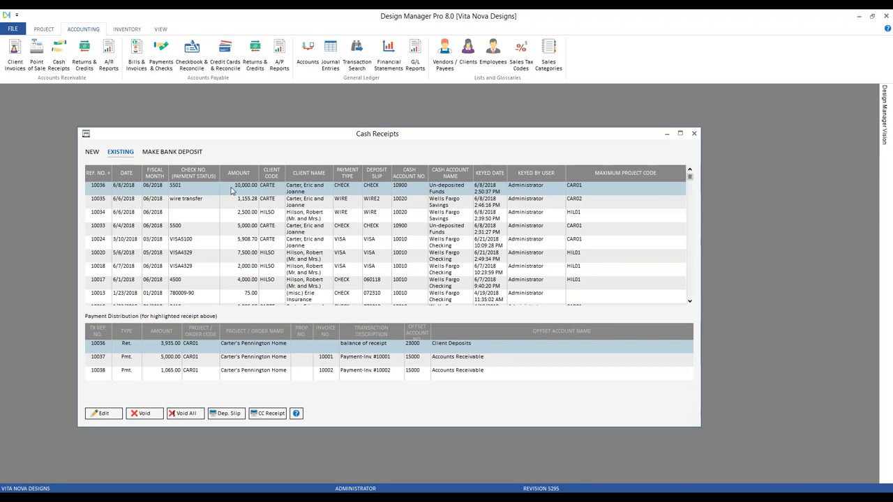
pyautogui.click(239, 201)
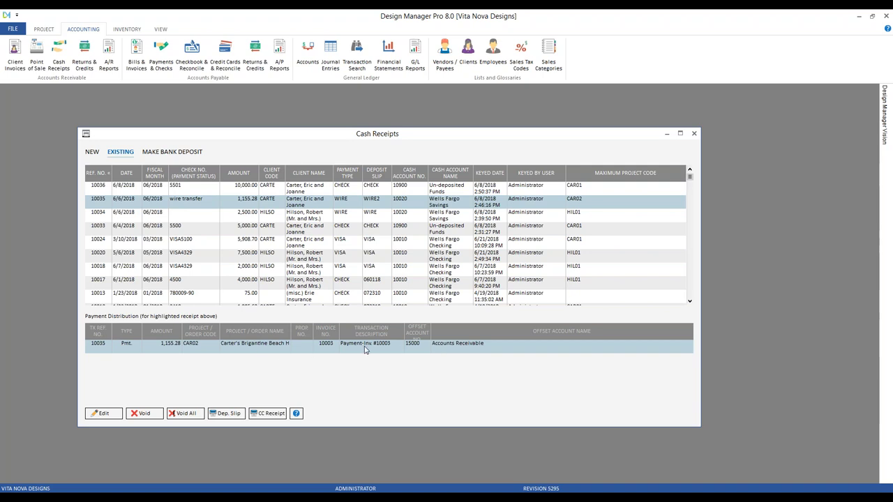
pyautogui.click(196, 189)
pyautogui.click(213, 359)
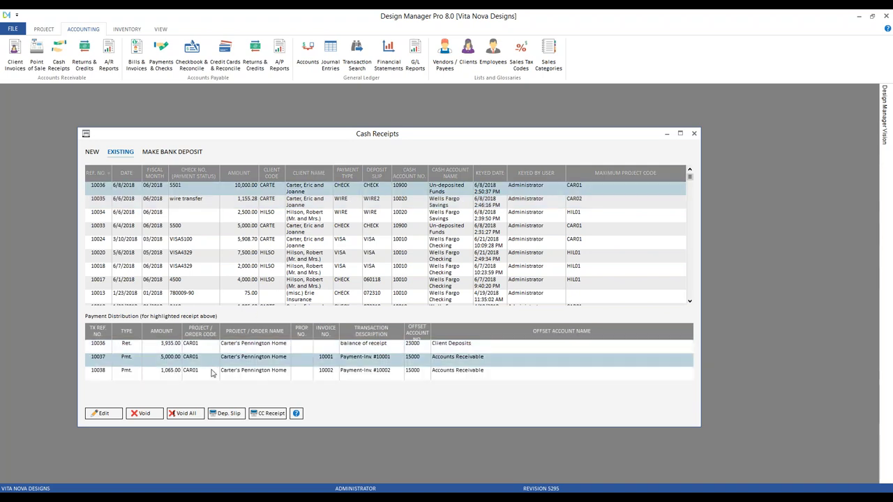
pyautogui.click(211, 370)
pyautogui.click(209, 345)
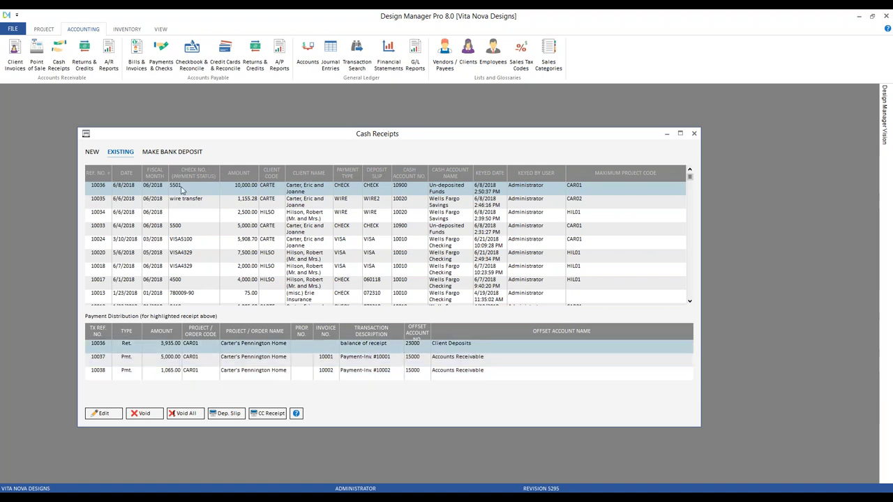
pyautogui.click(213, 190)
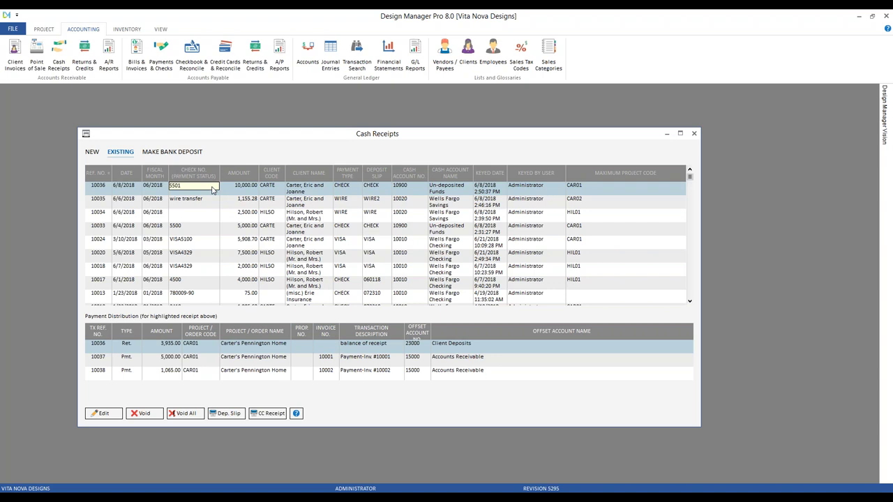
# - Start a miscellaneous cash receipt dated 6/4/2018 with payment type CHECK and check number 771445
pyautogui.click(92, 152)
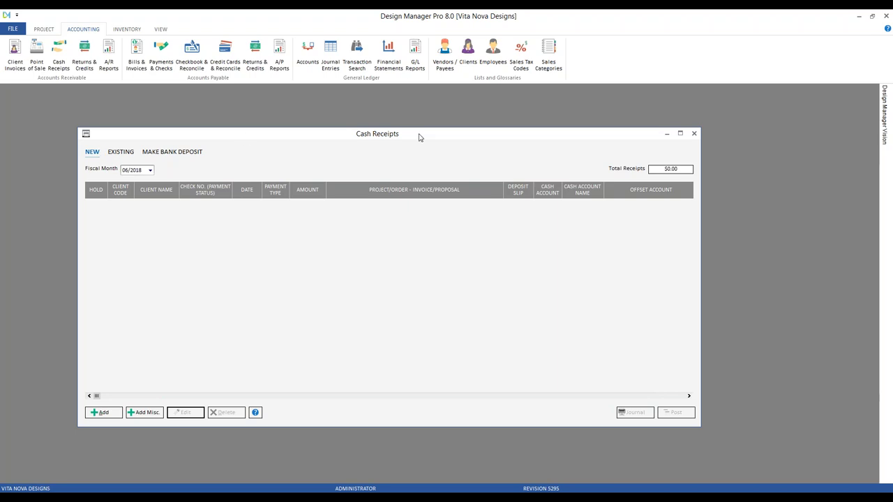
pyautogui.moveTo(421, 135); pyautogui.dragTo(407, 134)
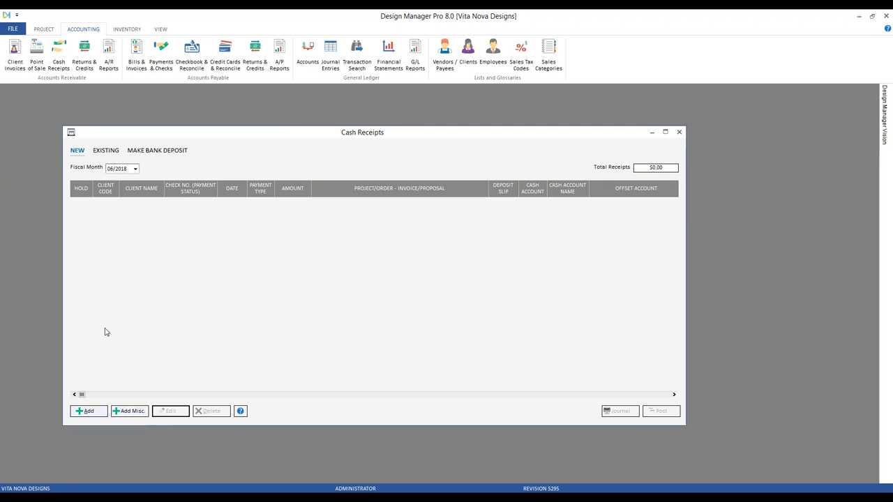
pyautogui.click(137, 413)
pyautogui.moveTo(157, 116); pyautogui.dragTo(360, 183)
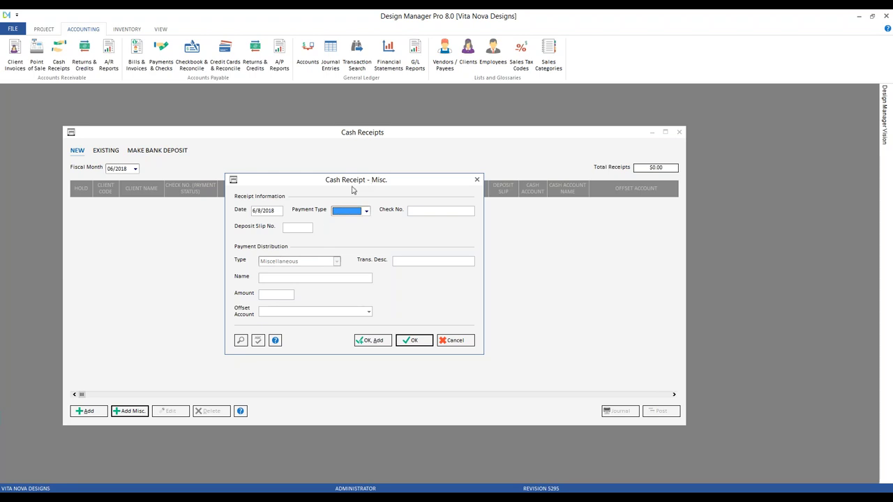
pyautogui.click(265, 215)
pyautogui.write('4')
pyautogui.click(367, 210)
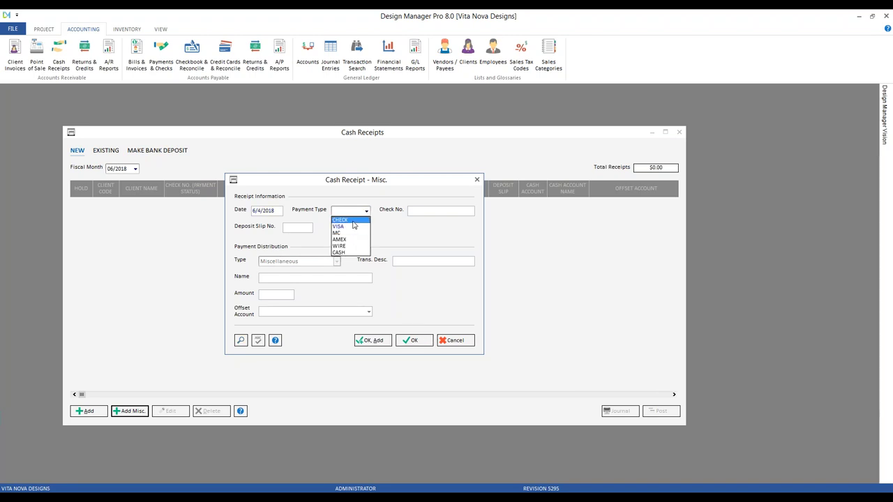
pyautogui.click(341, 222)
pyautogui.click(433, 212)
pyautogui.write('771445')
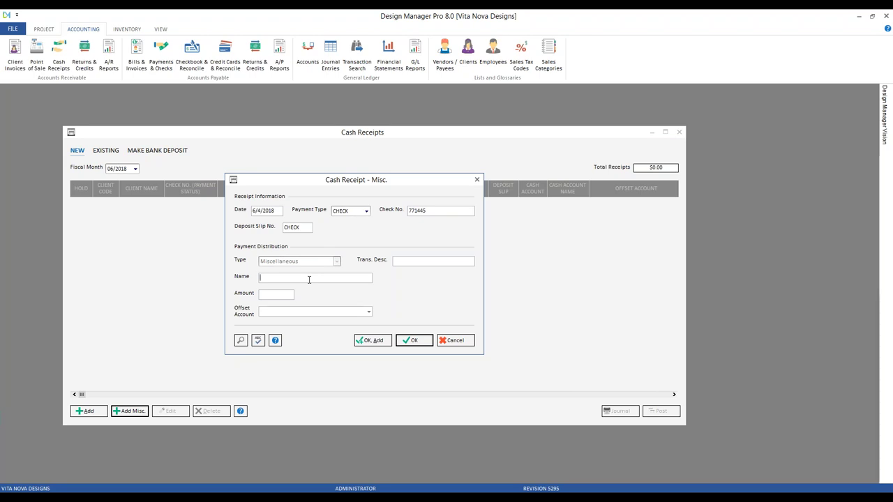
# - Set the miscellaneous receipt's name to Legacy Antiques and its amount to 75.00
pyautogui.write('Legacy Antiques')
pyautogui.press('Tab')
pyautogui.write('75')
pyautogui.press('Tab')
# - Assign the Commissions revenue account 49400 as the miscellaneous receipt's offset account, looking it up by account name
pyautogui.click(369, 312)
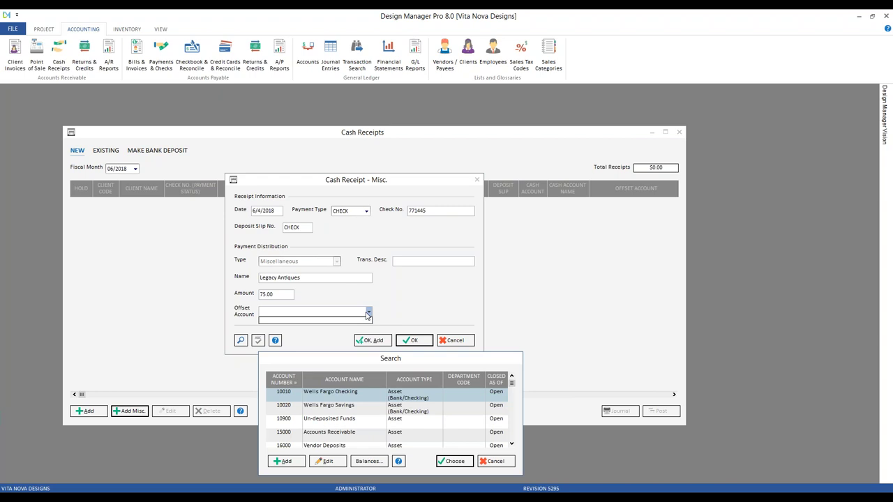
pyautogui.click(352, 380)
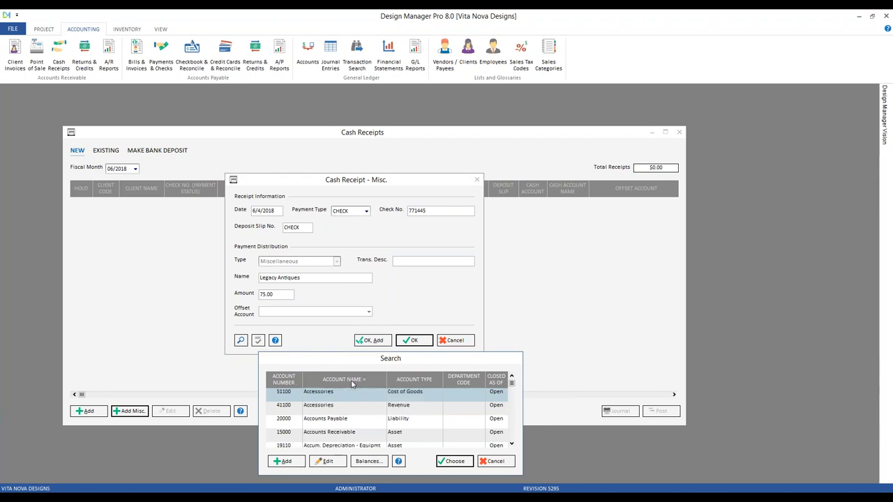
pyautogui.write('COMM')
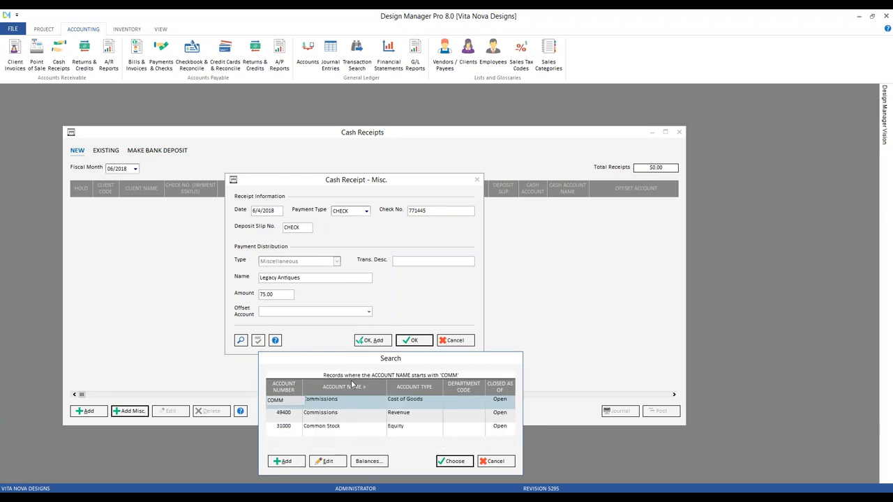
pyautogui.click(325, 417)
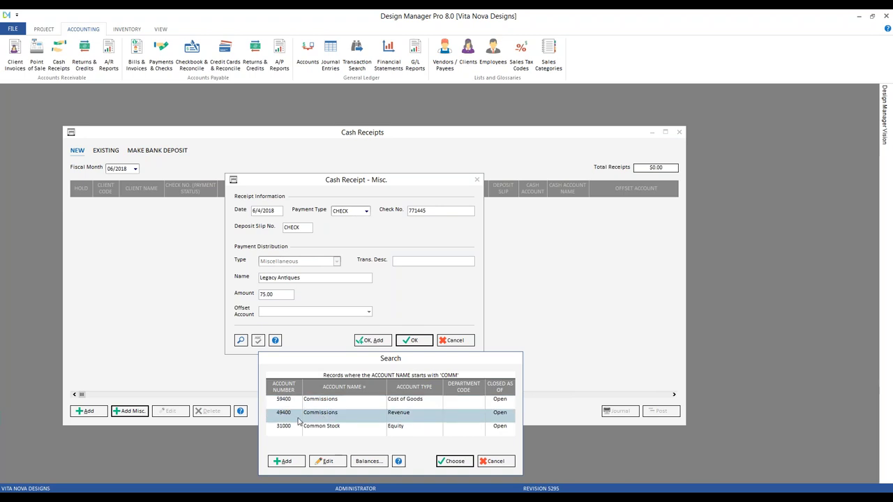
pyautogui.click(455, 461)
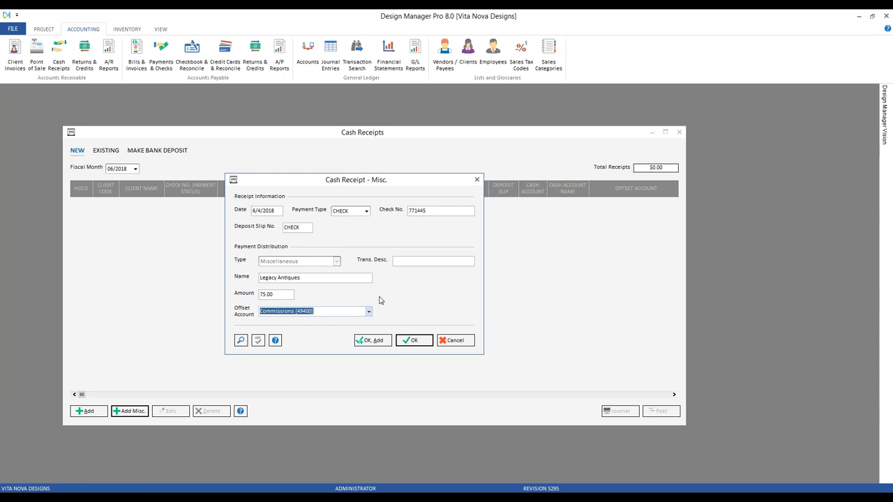
# - Enter "commission for antiques" as the miscellaneous receipt's transaction description and save the receipt
pyautogui.click(401, 260)
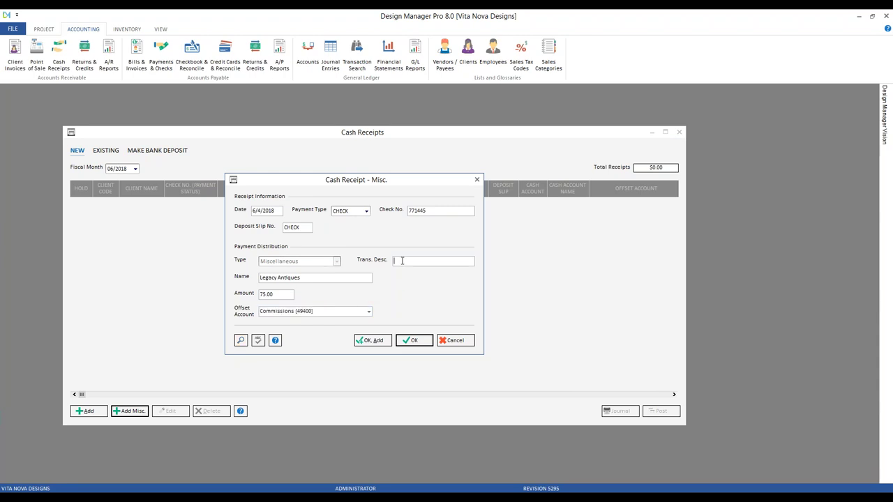
pyautogui.write('commission for antiques')
pyautogui.click(412, 342)
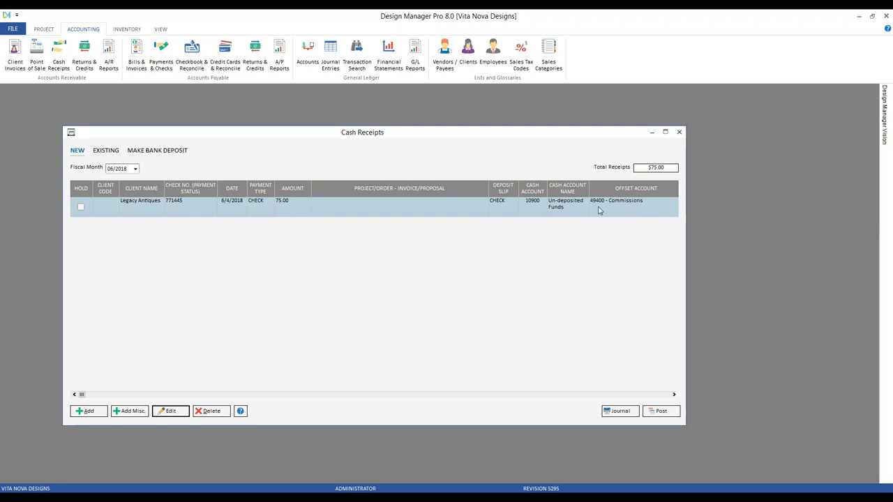
# - Post the Legacy Antiques receipt into fiscal month 06/2018 and bring up the existing cash receipts
pyautogui.click(635, 220)
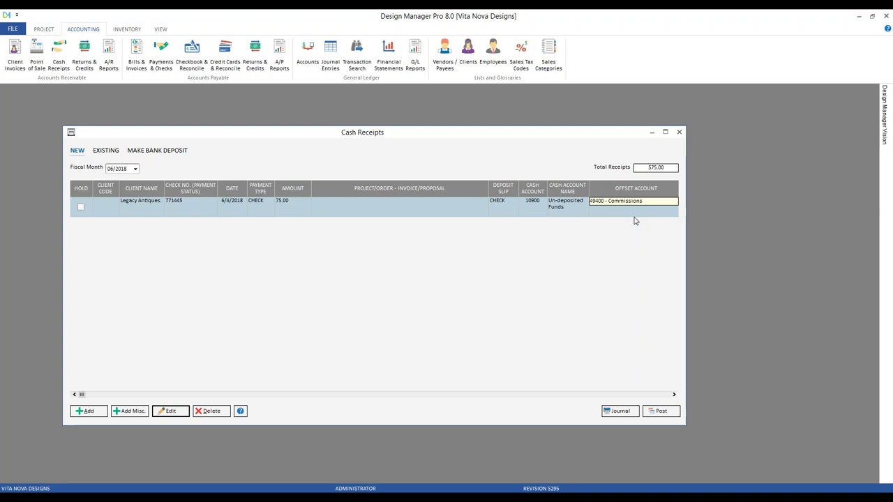
pyautogui.press('Escape')
pyautogui.click(669, 412)
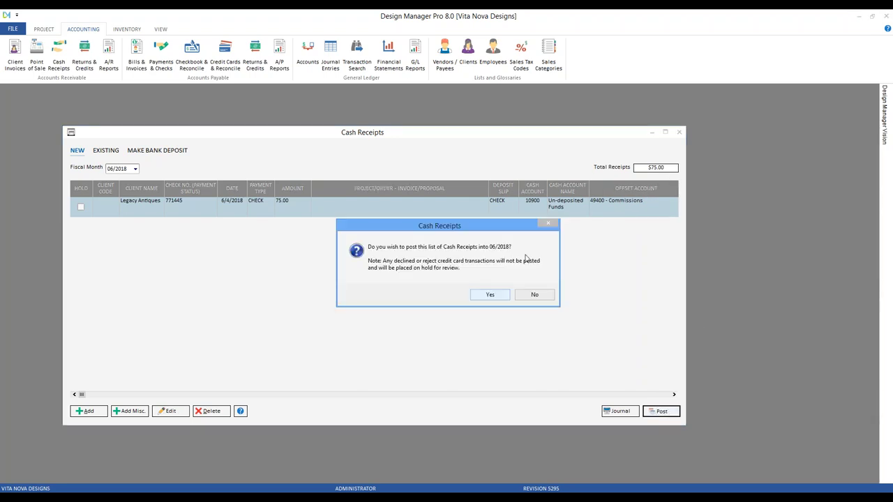
pyautogui.click(490, 295)
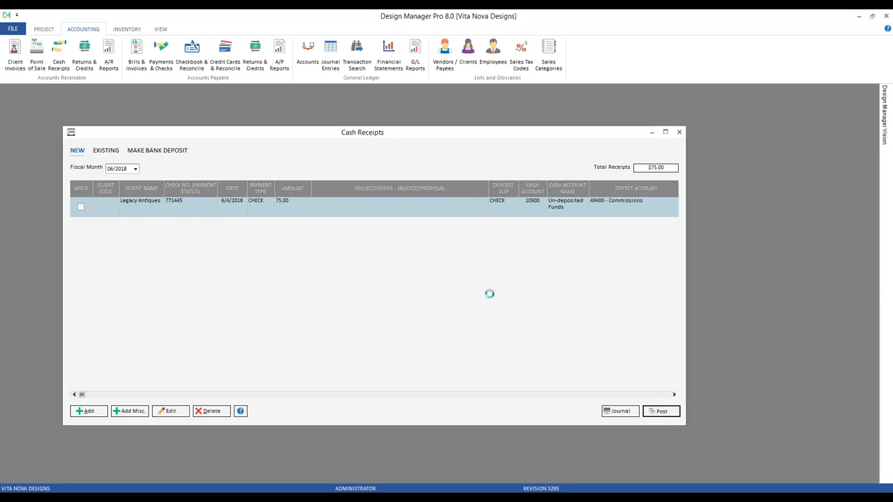
pyautogui.click(106, 151)
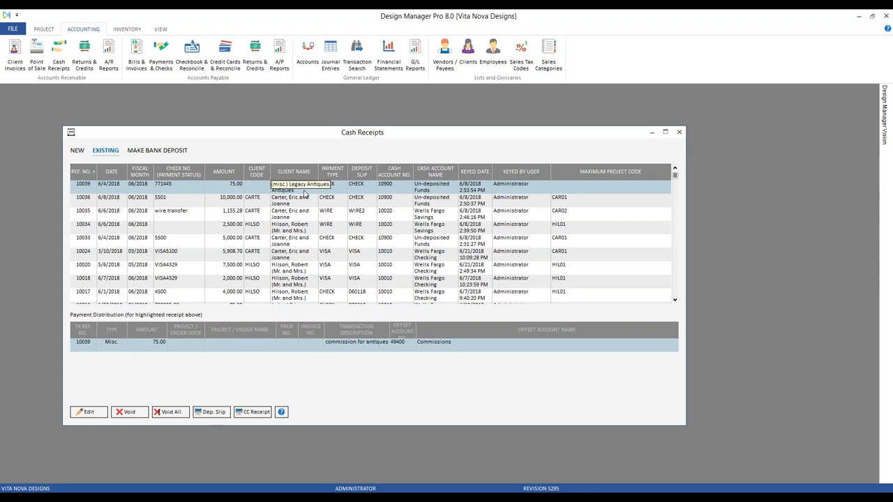
# - Look up revenue account 49400 Commissions in the Account Glossary and examine its monthly balances
pyautogui.click(309, 51)
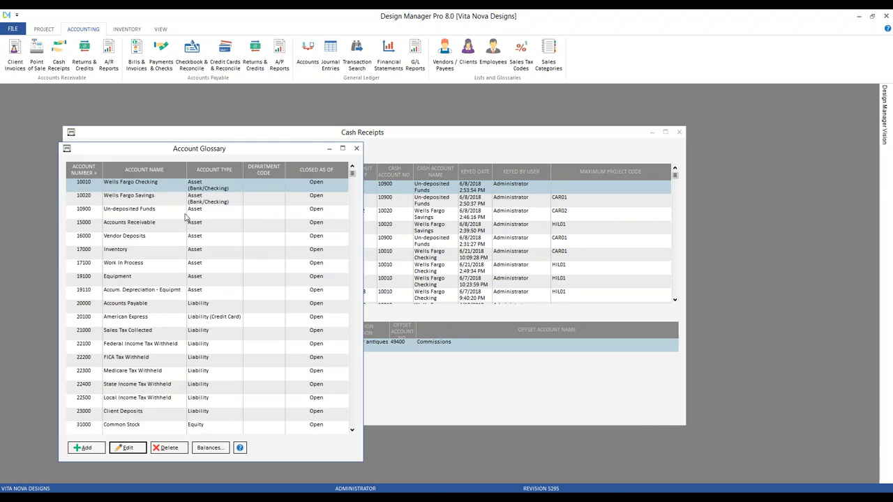
pyautogui.write('4')
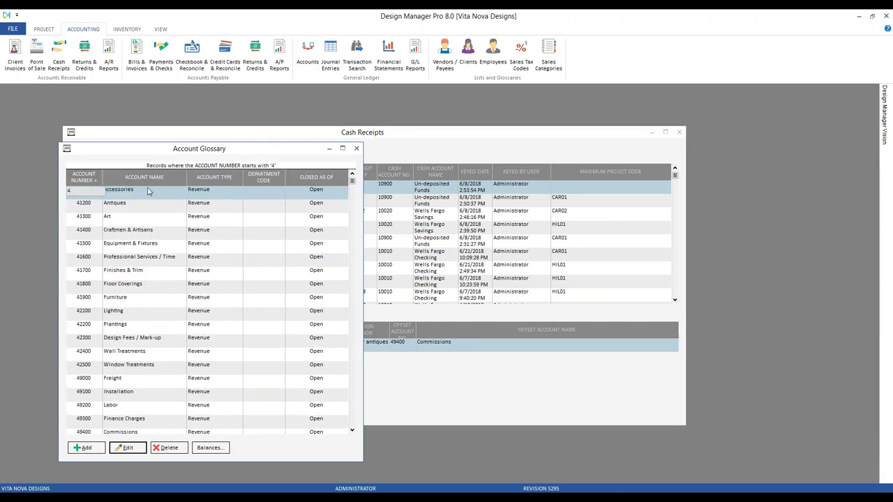
pyautogui.click(137, 404)
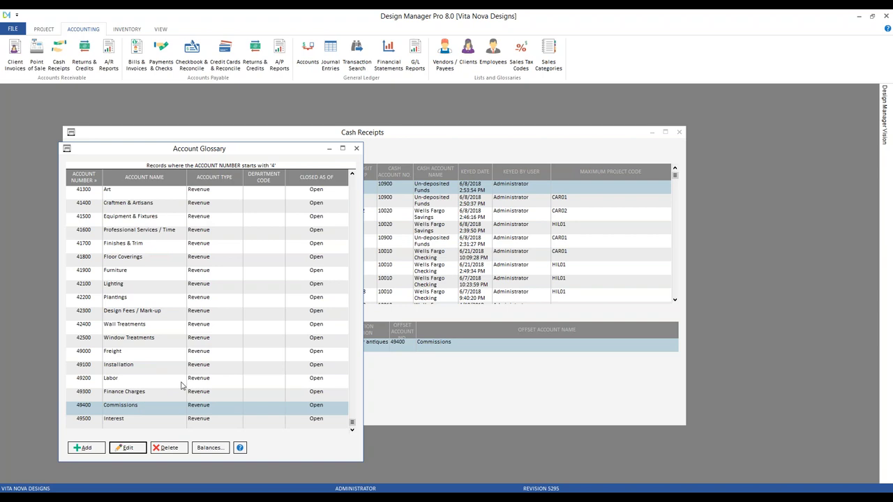
pyautogui.click(210, 450)
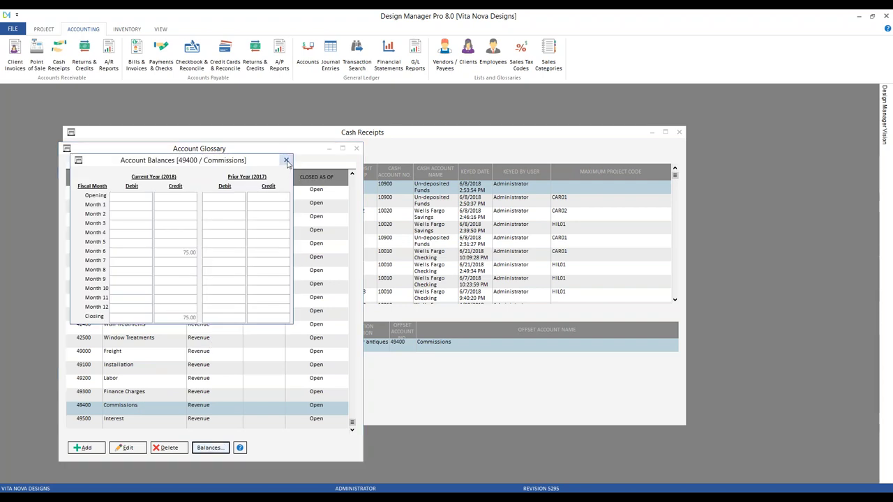
pyautogui.click(286, 161)
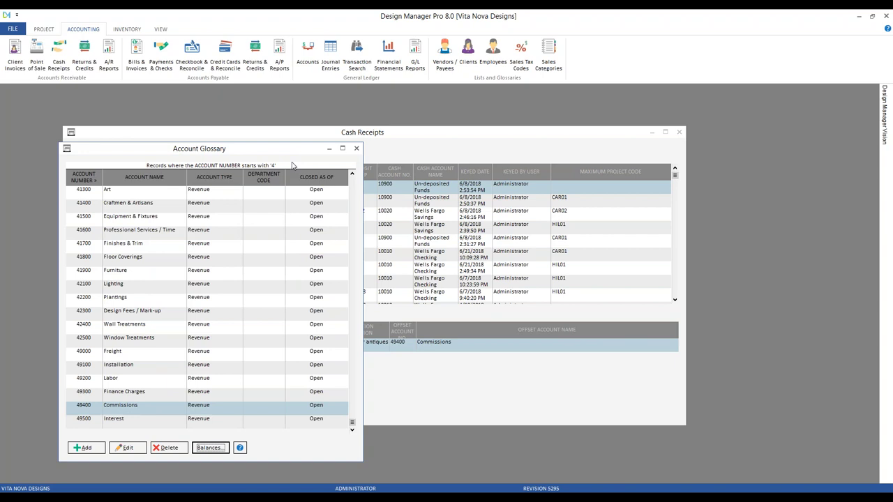
pyautogui.click(356, 148)
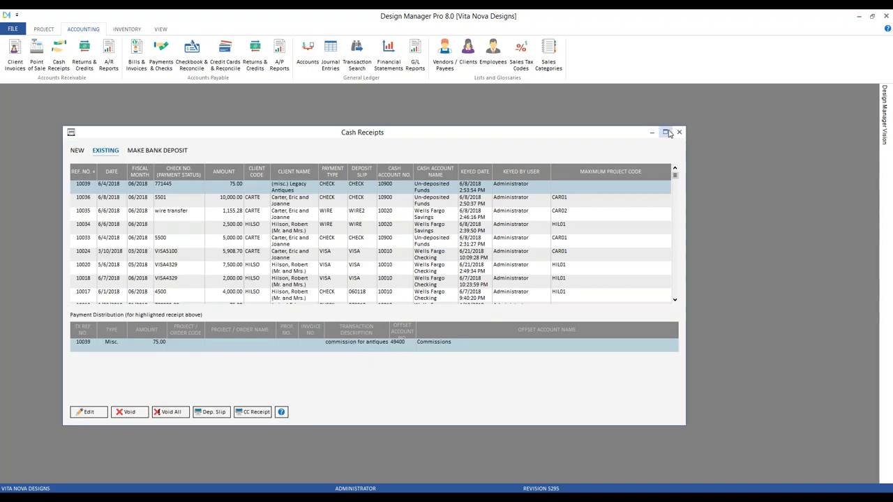
# - Open the bank deposit list and review the undeposited checks 5500, 5501 and 771445 for account 10010 - Wells Fargo Checking
pyautogui.click(78, 150)
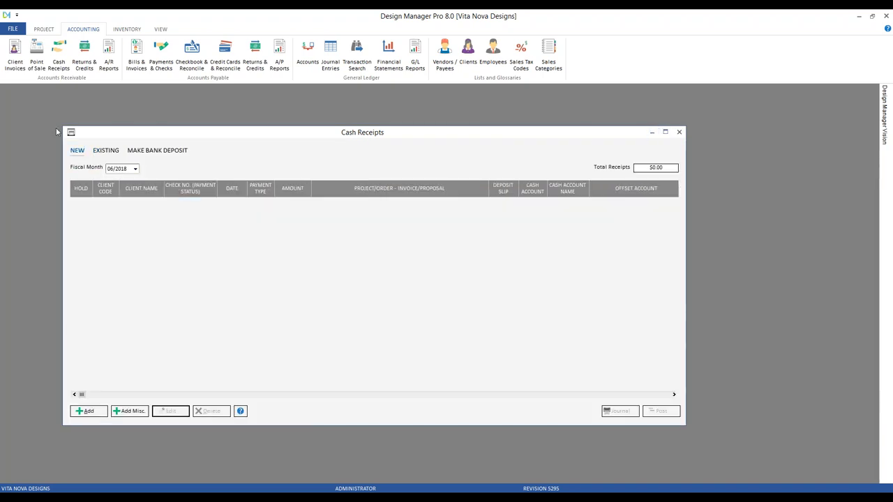
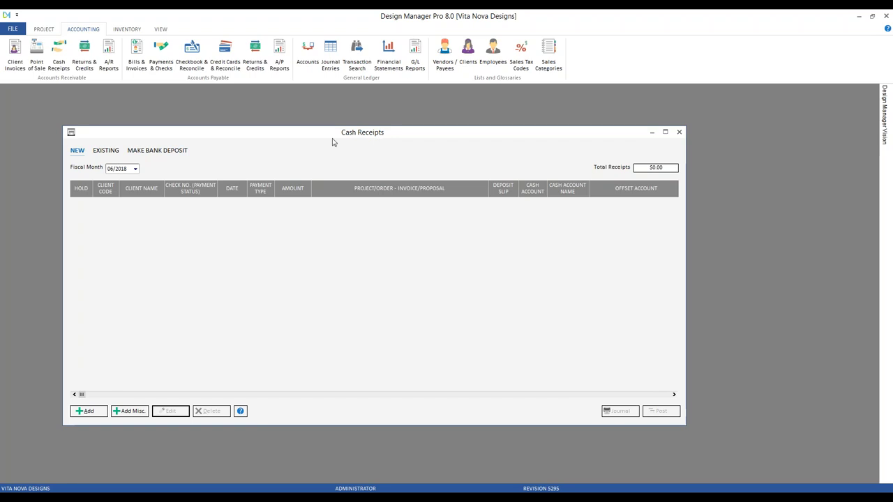
pyautogui.click(174, 153)
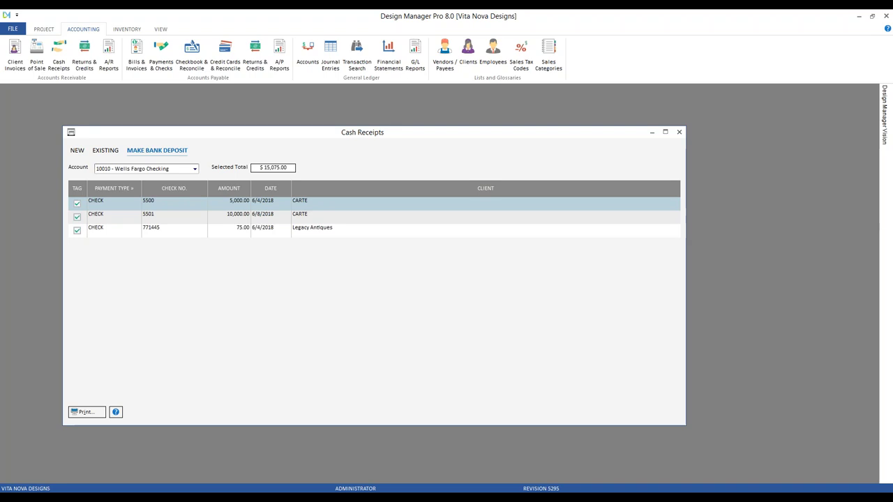
pyautogui.click(168, 216)
pyautogui.click(176, 227)
pyautogui.click(175, 217)
pyautogui.click(174, 204)
pyautogui.click(230, 233)
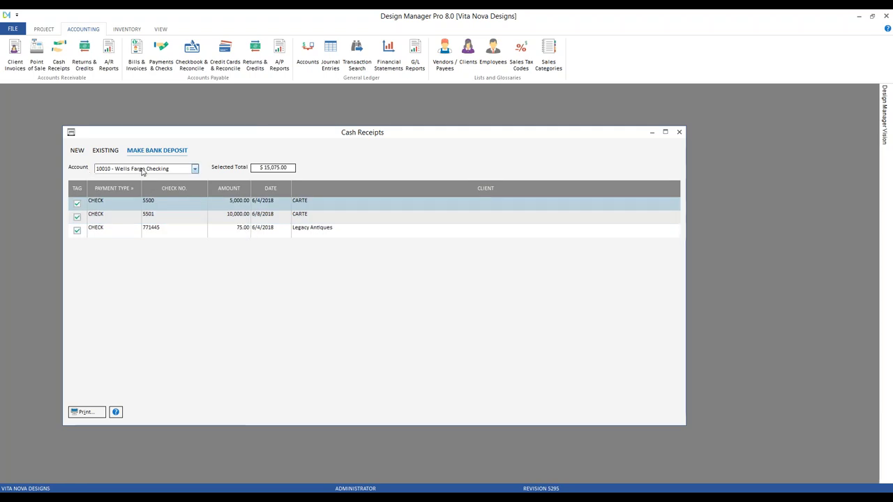
# - View the deposit list for 10020 - Wells Fargo Savings, return to 10010 - Wells Fargo Checking, and untag and retag check 771445
pyautogui.click(175, 171)
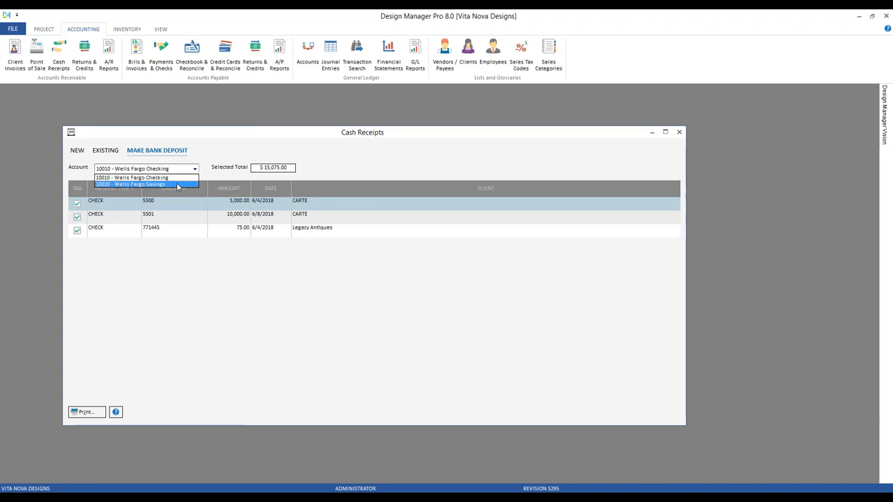
pyautogui.click(177, 185)
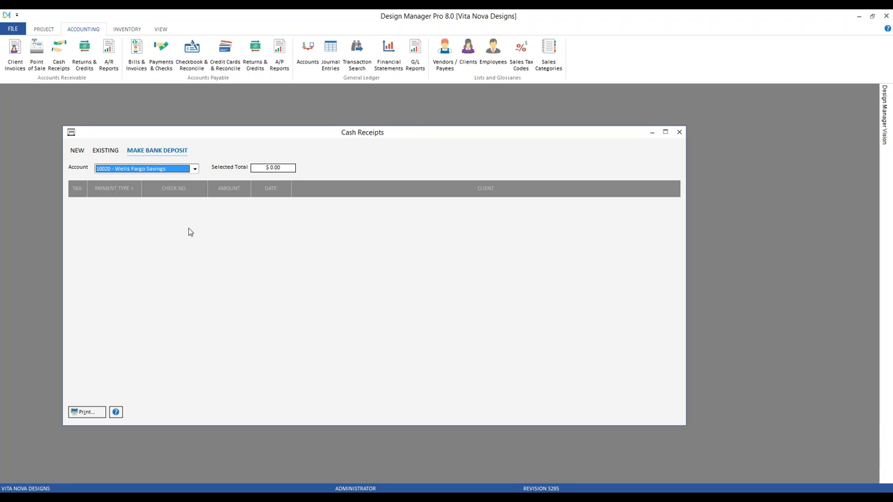
pyautogui.click(195, 169)
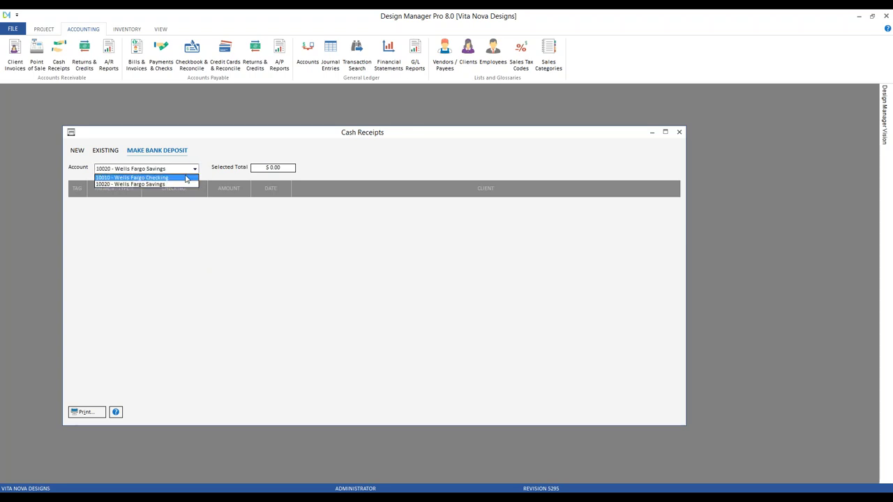
pyautogui.click(186, 178)
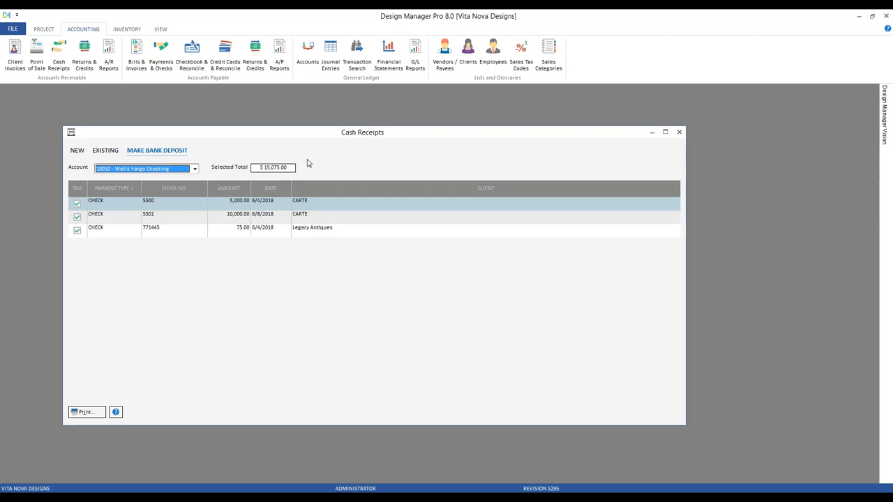
pyautogui.click(77, 231)
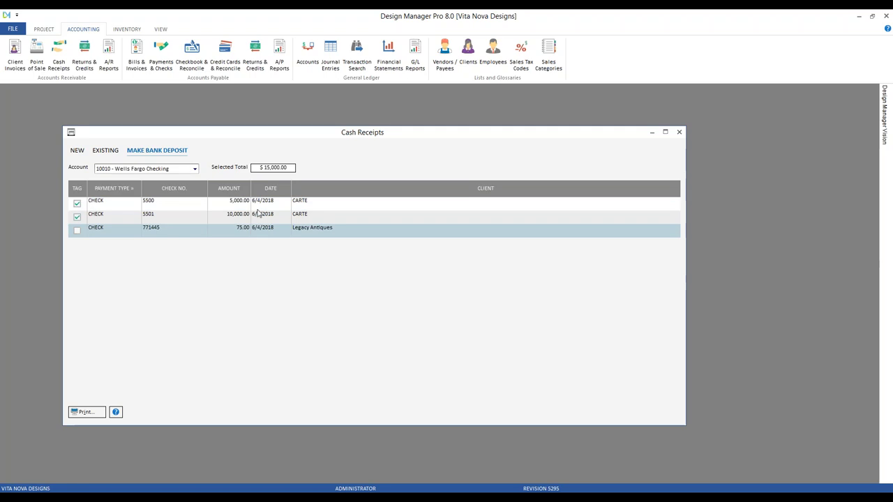
pyautogui.click(77, 231)
# - Generate the deposit slip for all tagged checks with deposit date 6/8/2018 and deposit slip number 44145
pyautogui.click(83, 411)
pyautogui.moveTo(223, 187); pyautogui.dragTo(360, 187)
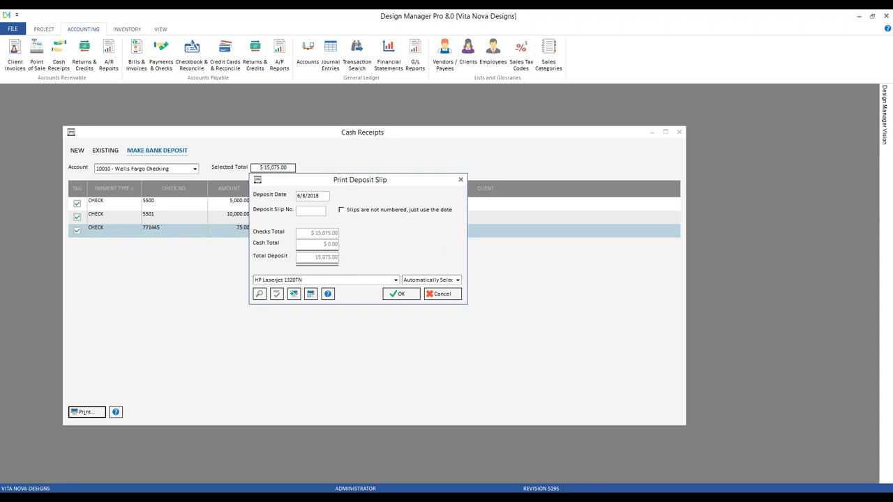
pyautogui.click(376, 211)
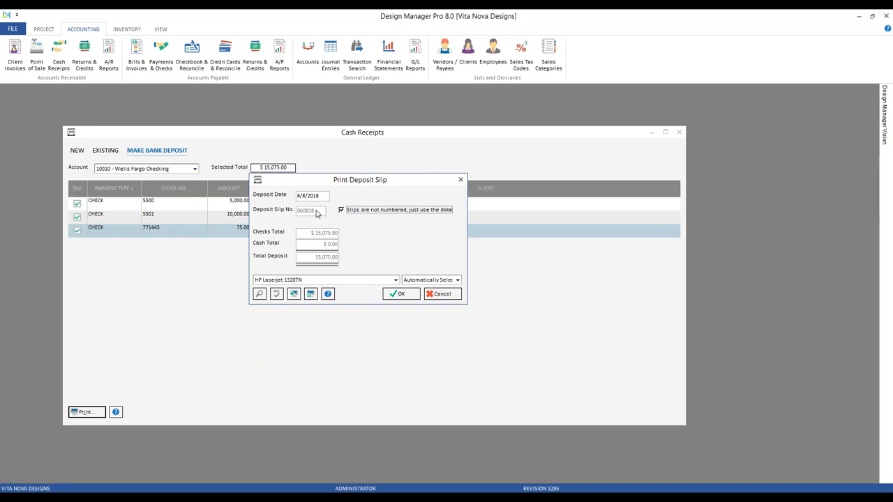
pyautogui.click(362, 211)
pyautogui.doubleClick(314, 210)
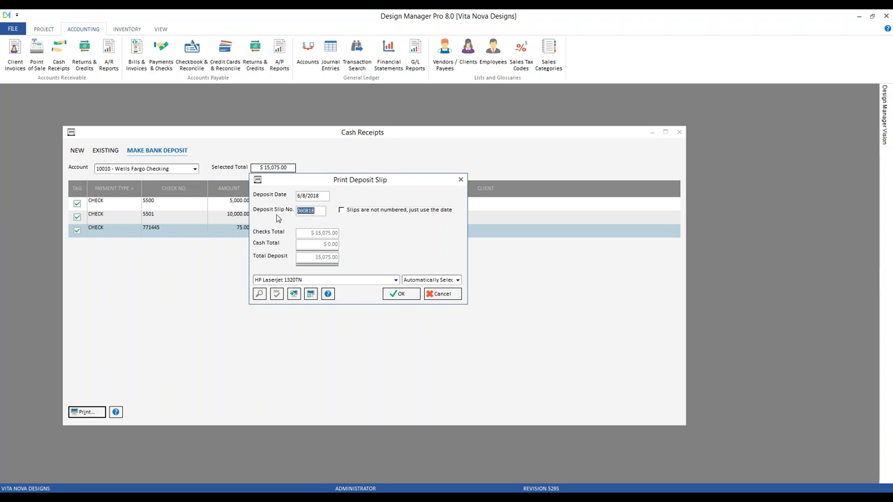
pyautogui.write('44145')
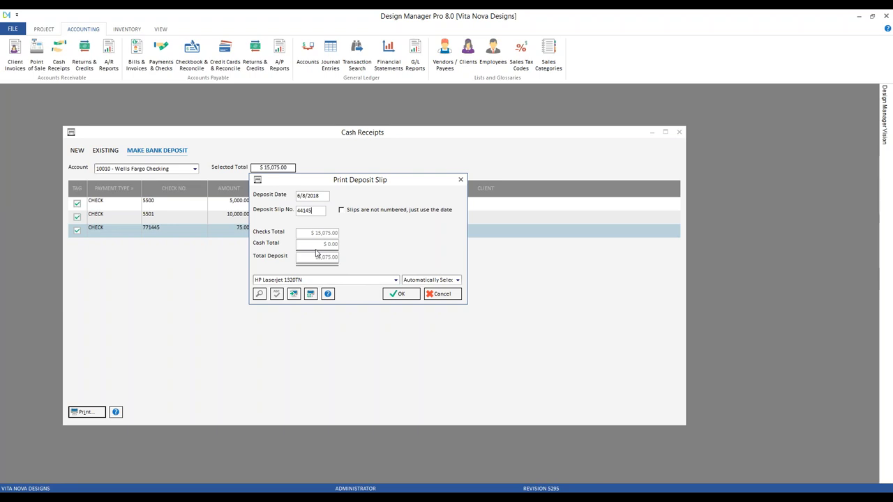
pyautogui.click(402, 295)
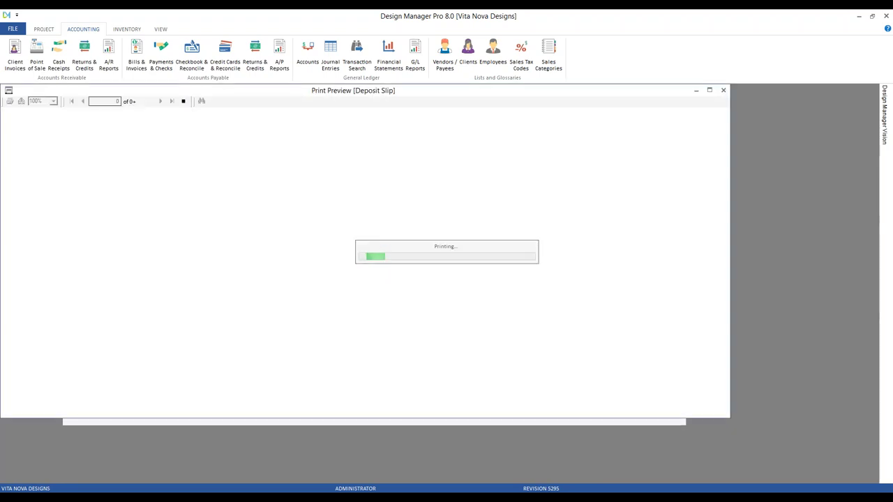
# - Review the check count and total on the deposit slip preview, close it and accept the deposit slip
pyautogui.scroll(-3, 106, 193)
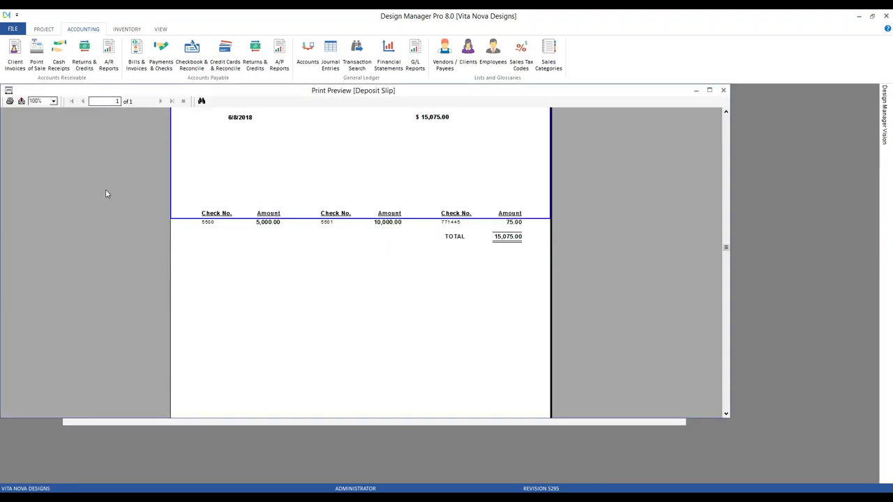
pyautogui.scroll(3, 106, 193)
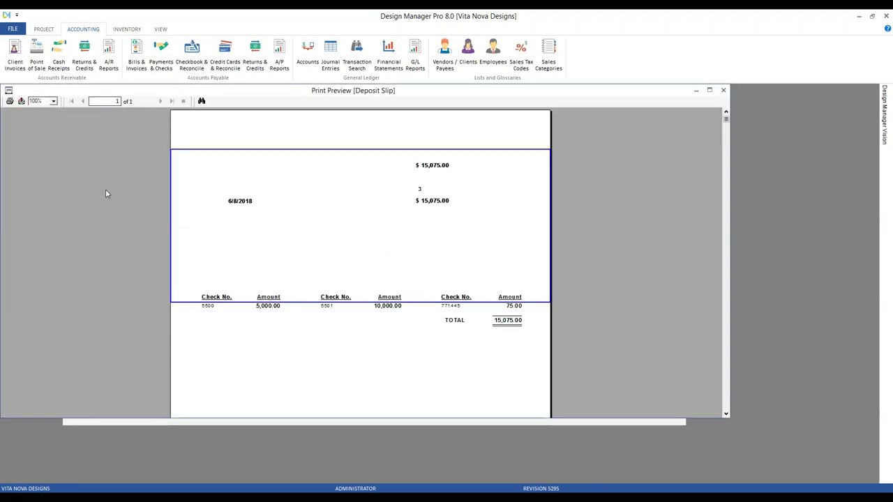
pyautogui.click(429, 167)
pyautogui.click(419, 190)
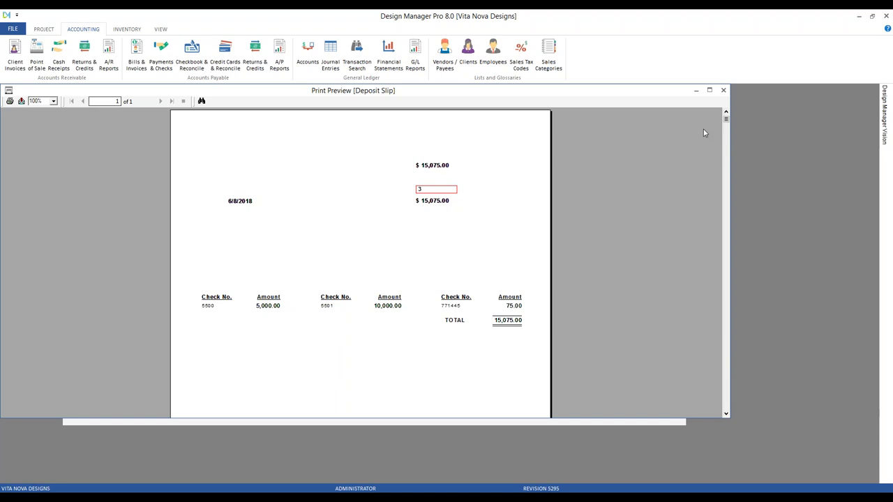
pyautogui.click(724, 92)
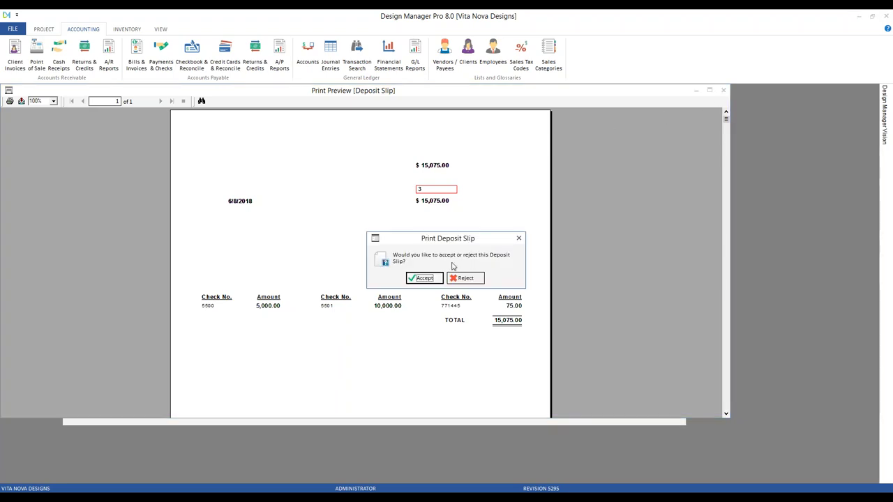
pyautogui.click(431, 279)
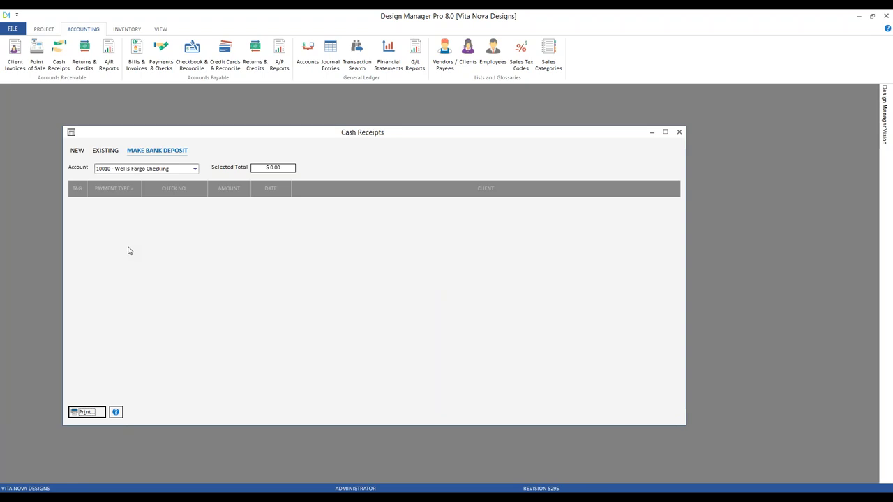
# - Review the existing cash receipts and their deposit slip numbers and cash accounts, including receipt 10033, and close Cash Receipts
pyautogui.click(77, 152)
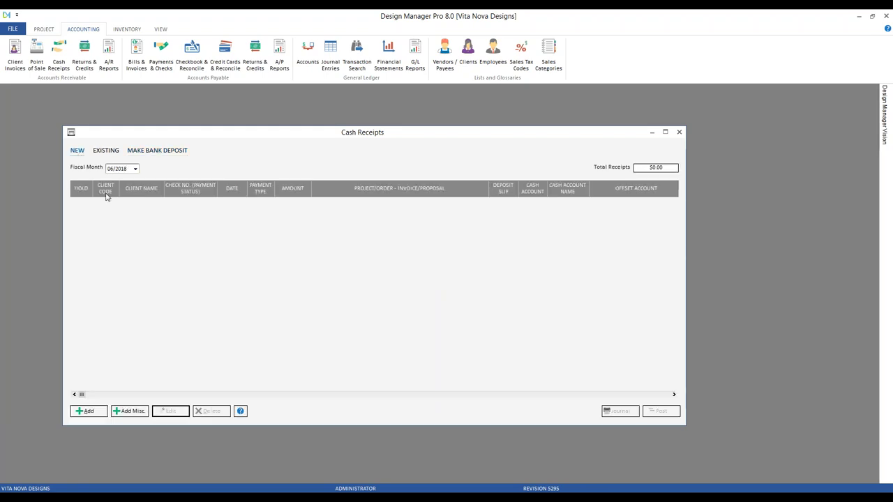
pyautogui.click(106, 150)
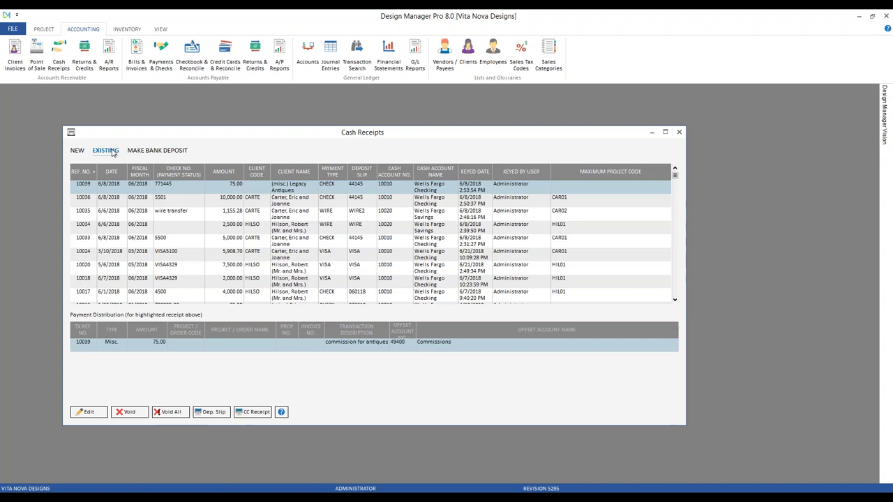
pyautogui.click(440, 203)
pyautogui.click(436, 219)
pyautogui.click(438, 231)
pyautogui.click(439, 244)
pyautogui.click(437, 192)
pyautogui.click(437, 203)
pyautogui.click(442, 244)
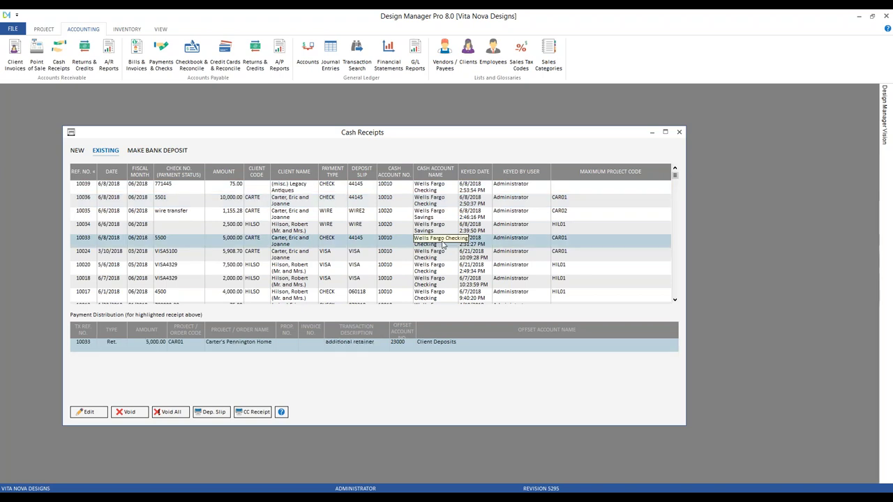
pyautogui.click(70, 132)
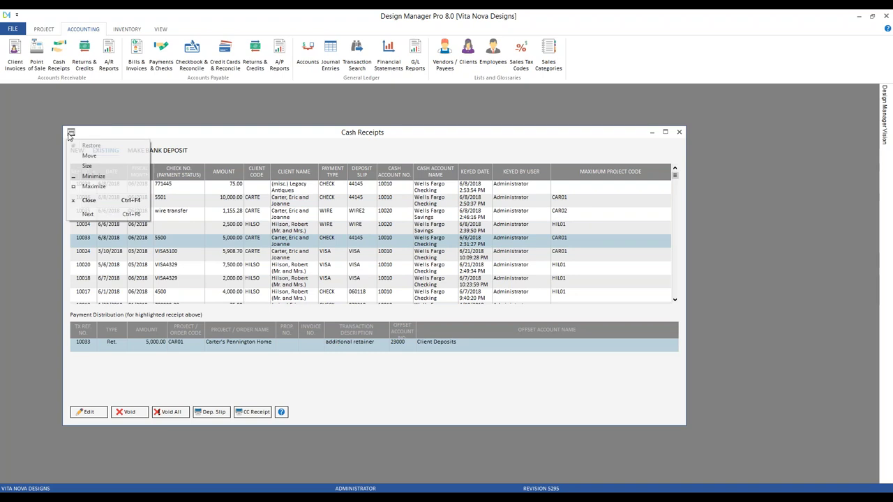
pyautogui.click(70, 132)
# - Open the 10010 - Wells Fargo Checking checkbook and examine the checks and payment distributions behind deposit slip 44145
pyautogui.click(191, 52)
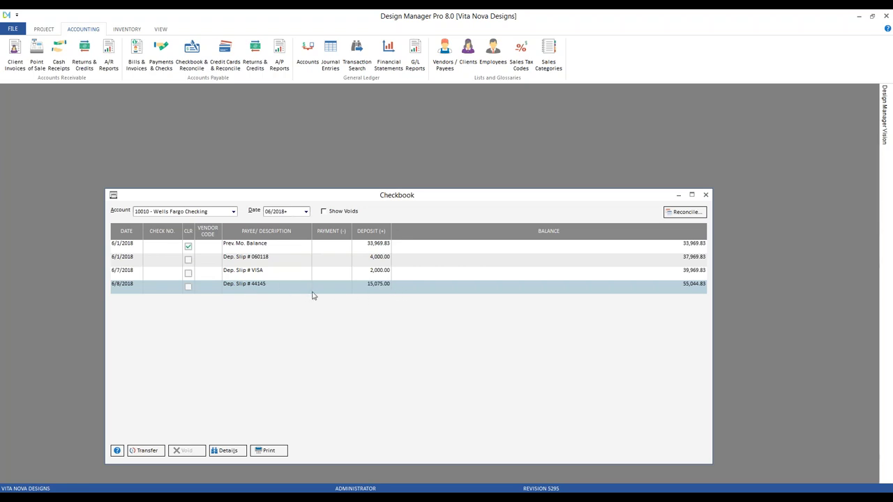
pyautogui.click(228, 451)
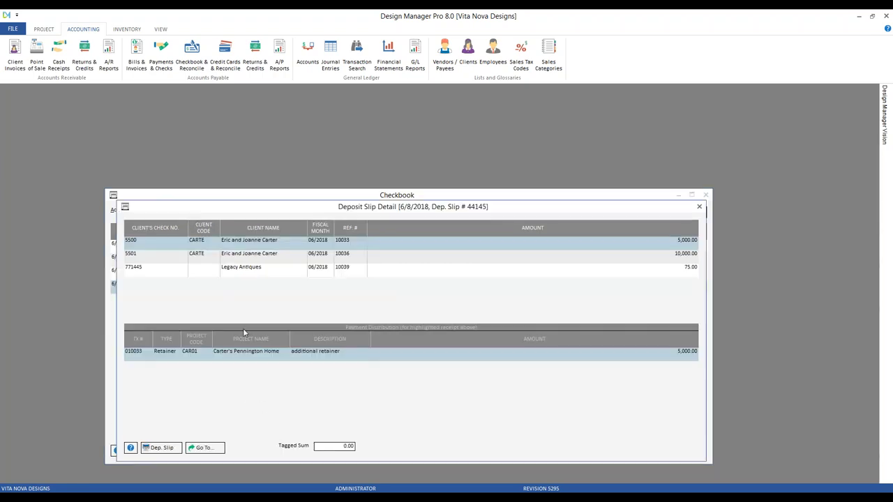
pyautogui.click(235, 259)
pyautogui.click(237, 264)
pyautogui.click(238, 258)
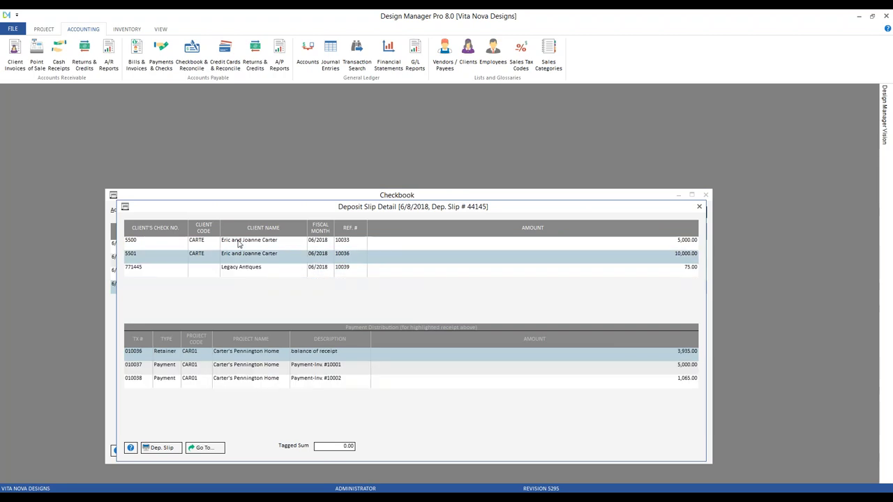
pyautogui.click(238, 242)
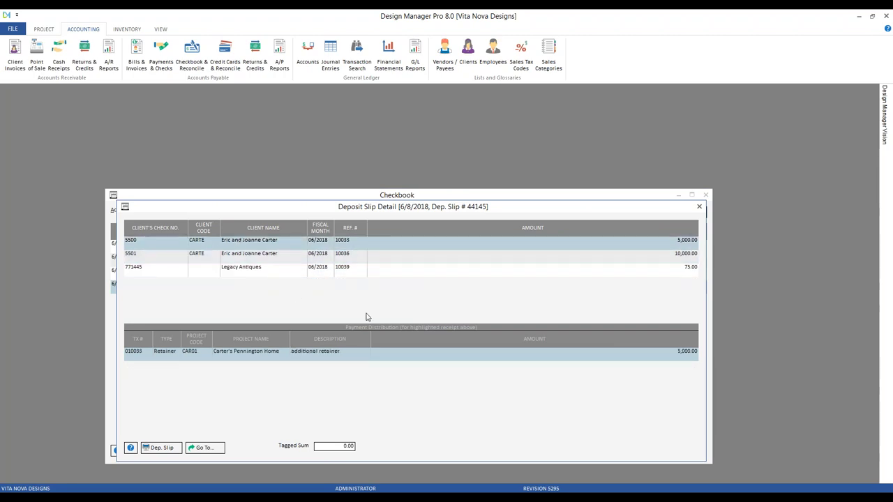
pyautogui.click(258, 258)
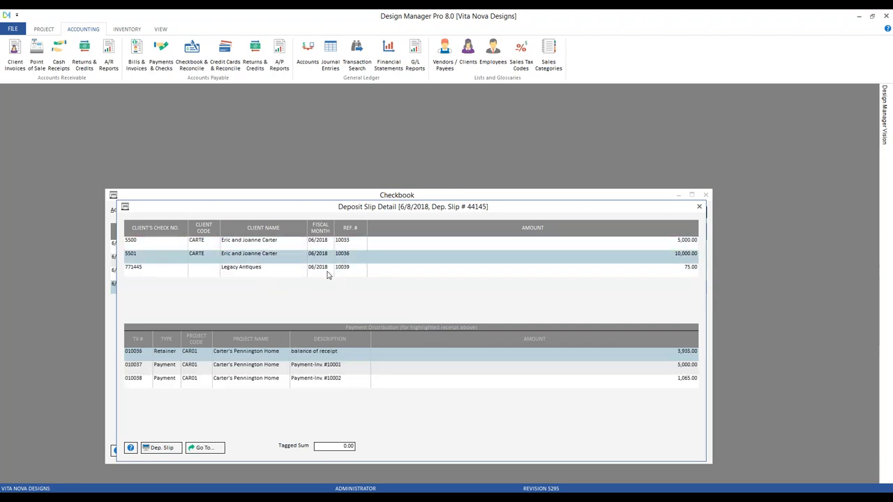
pyautogui.click(657, 369)
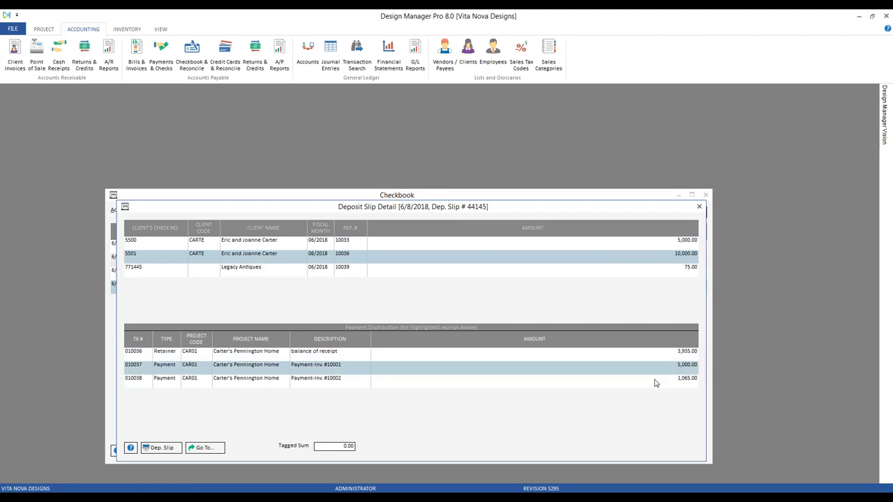
pyautogui.click(632, 351)
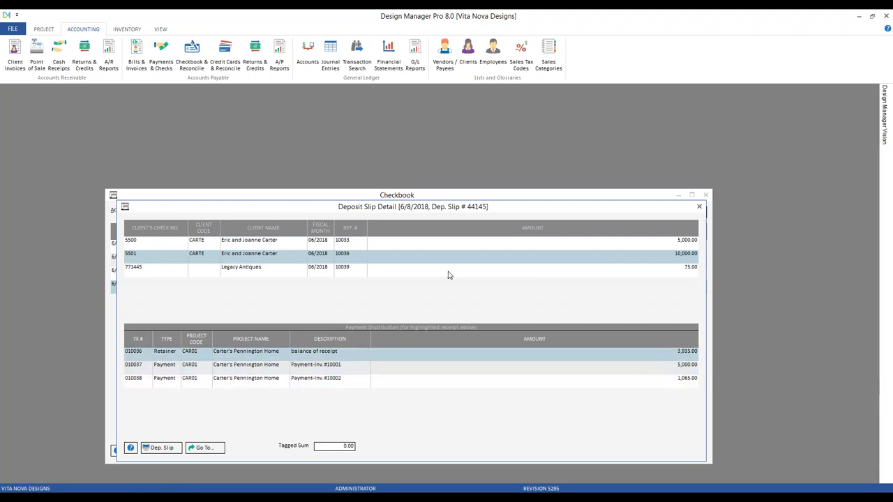
pyautogui.click(698, 208)
pyautogui.click(705, 195)
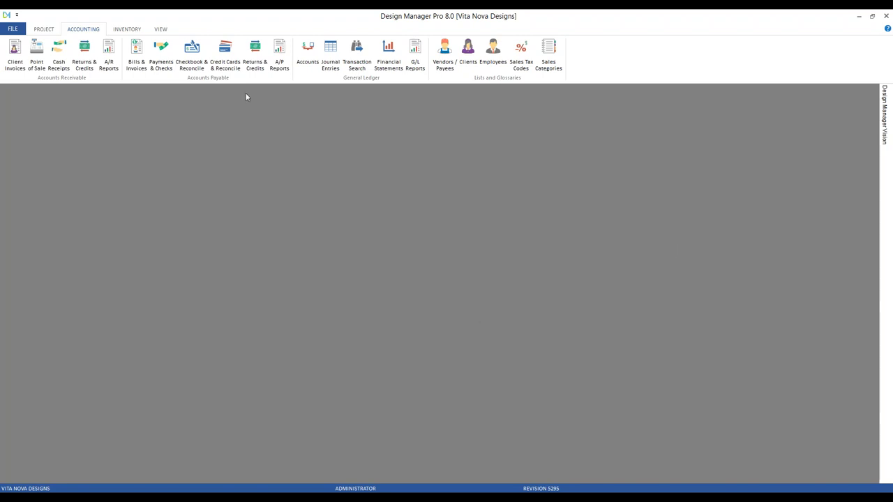
# - Preview the June 2018 Balance Sheet at 150% and check the Wells Fargo Checking balance, then close the reports
pyautogui.doubleClick(180, 110)
pyautogui.click(124, 132)
pyautogui.click(171, 205)
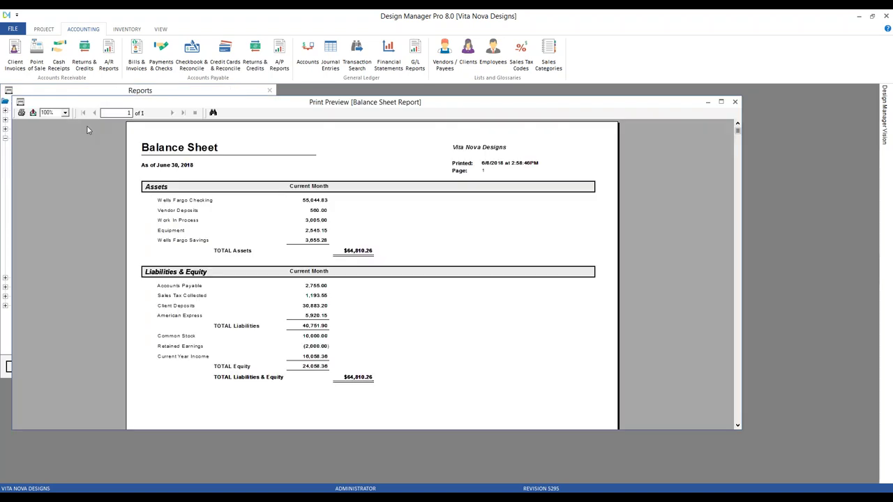
pyautogui.click(65, 112)
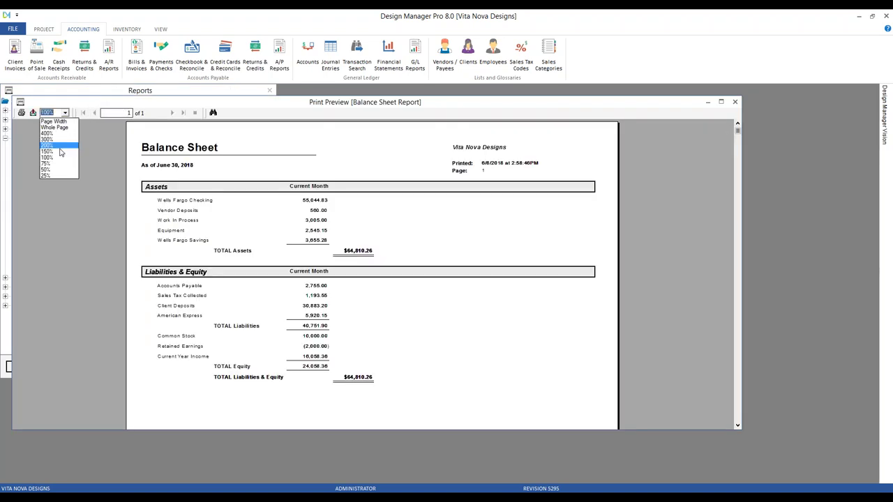
pyautogui.click(60, 153)
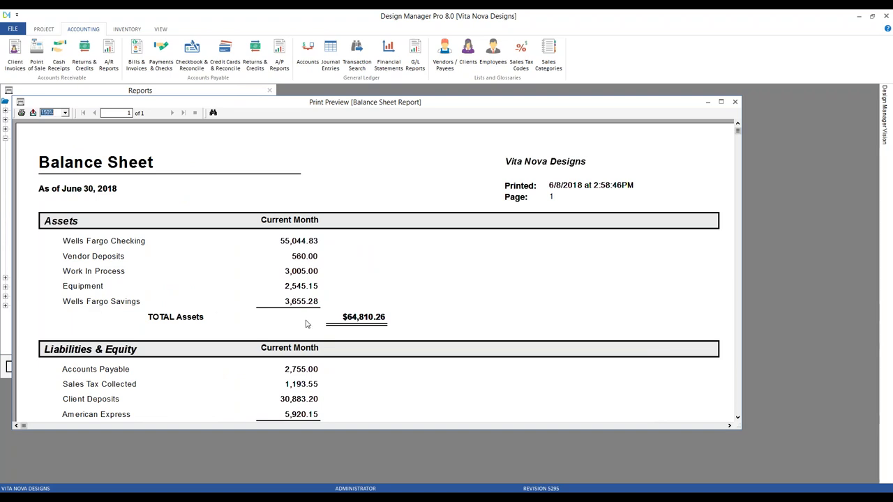
pyautogui.click(288, 241)
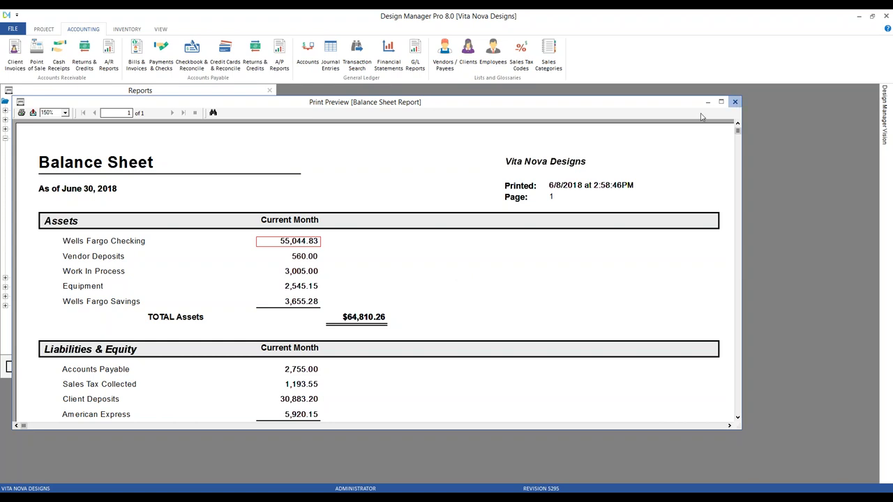
pyautogui.click(735, 102)
pyautogui.click(269, 90)
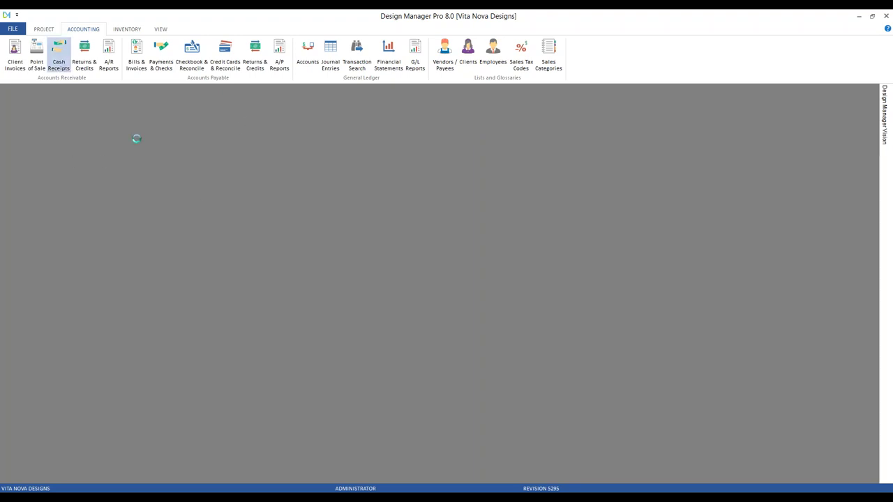
# - Reopen the existing cash receipts and examine the payment distribution and offset accounts of receipt 10036
pyautogui.click(58, 59)
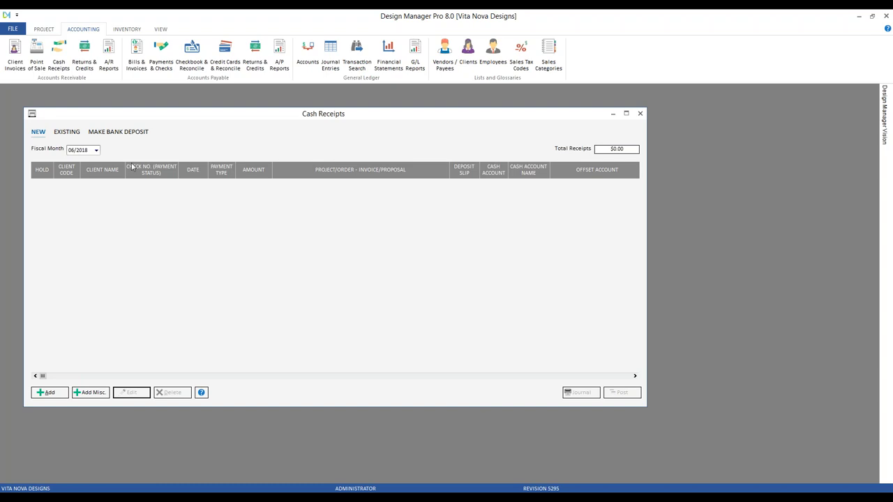
pyautogui.click(67, 132)
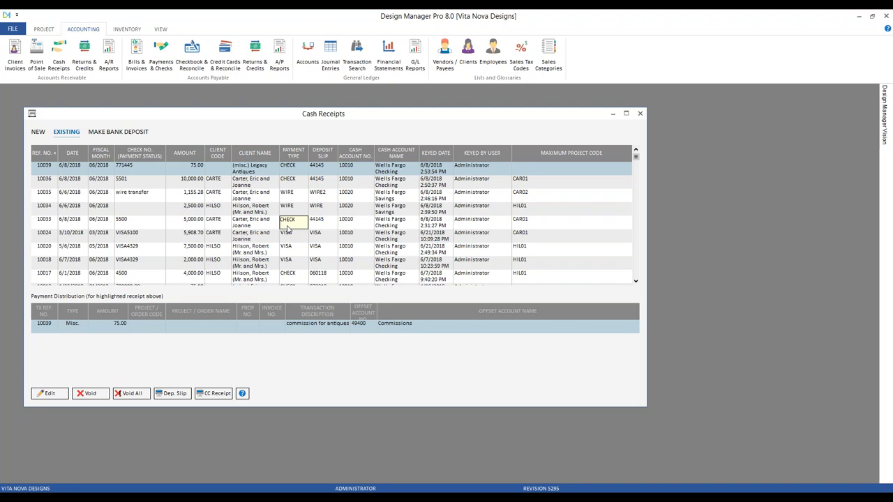
pyautogui.click(256, 188)
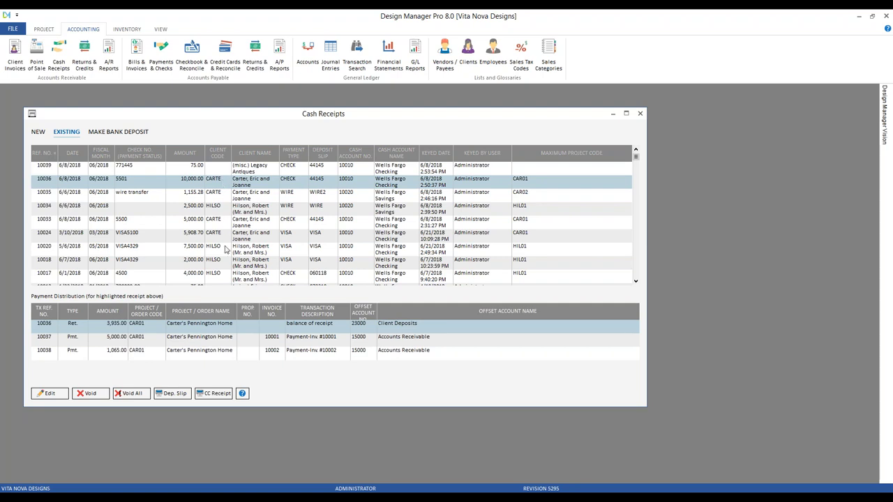
pyautogui.click(221, 340)
pyautogui.click(220, 353)
pyautogui.click(219, 336)
pyautogui.press('Up')
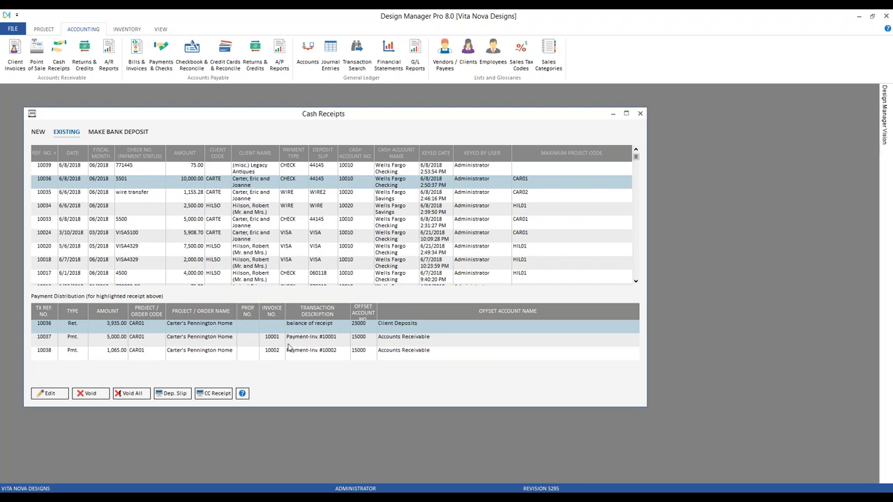
pyautogui.click(323, 351)
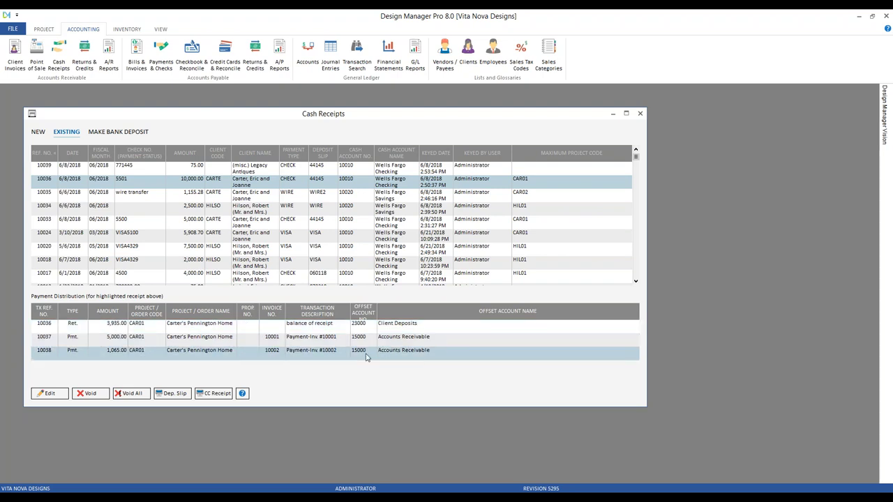
pyautogui.click(414, 339)
pyautogui.click(415, 328)
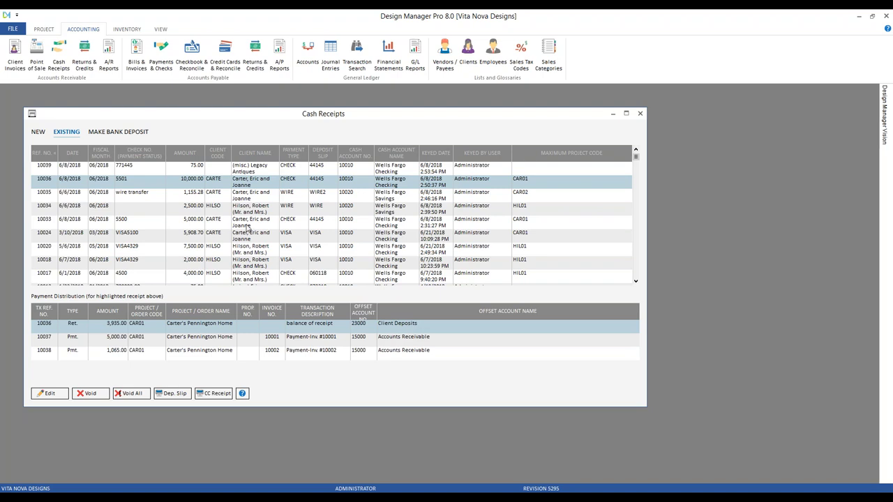
# - Edit receipt 10034, setting the amount to 2,550.00 and the check number to "wire transfer", and save it
pyautogui.click(116, 209)
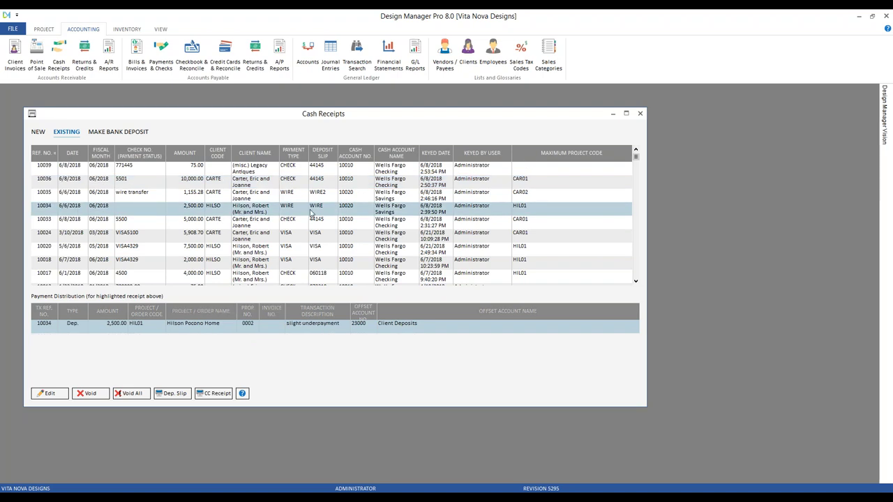
pyautogui.click(60, 396)
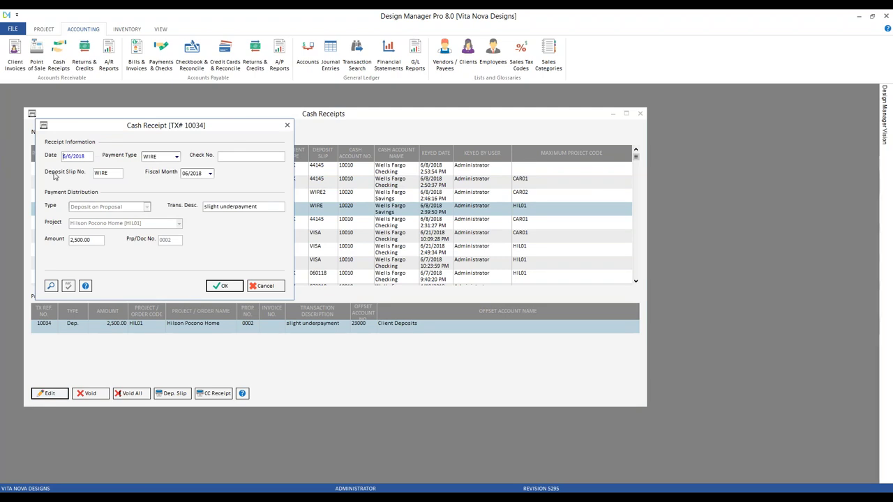
pyautogui.moveTo(186, 129); pyautogui.dragTo(292, 176)
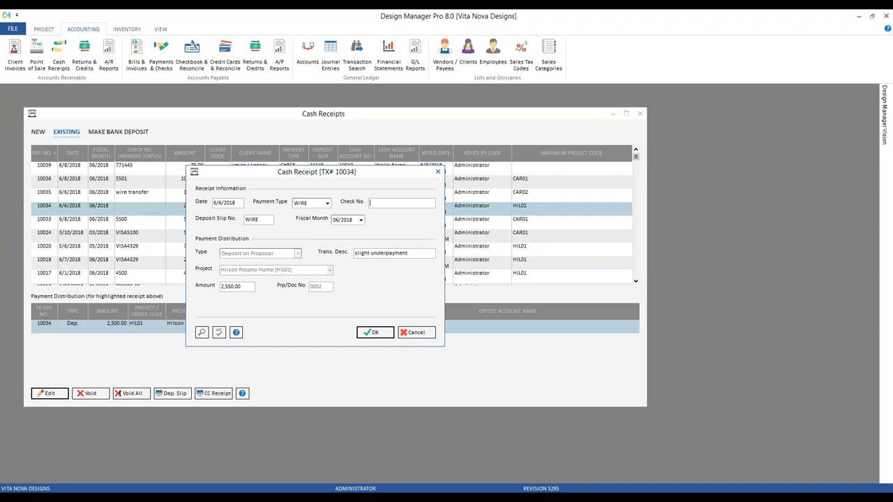
pyautogui.write('transfer')
pyautogui.click(372, 333)
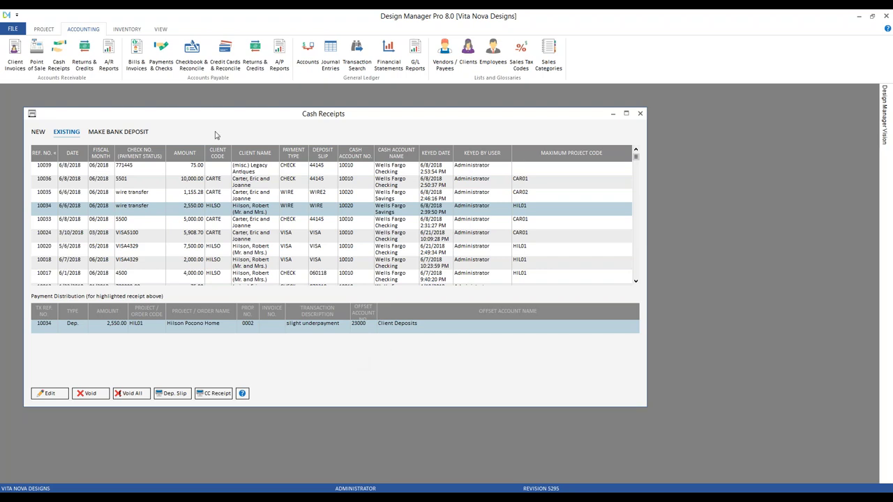
# - Open the checkbook for 10020 - Wells Fargo Savings and check the deposit entry for slip WIRE
pyautogui.click(186, 50)
pyautogui.click(152, 167)
pyautogui.click(153, 181)
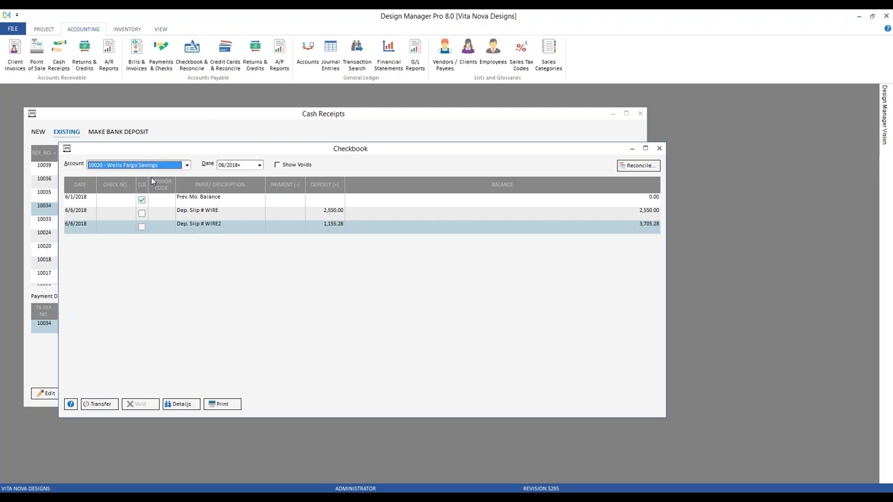
pyautogui.click(263, 215)
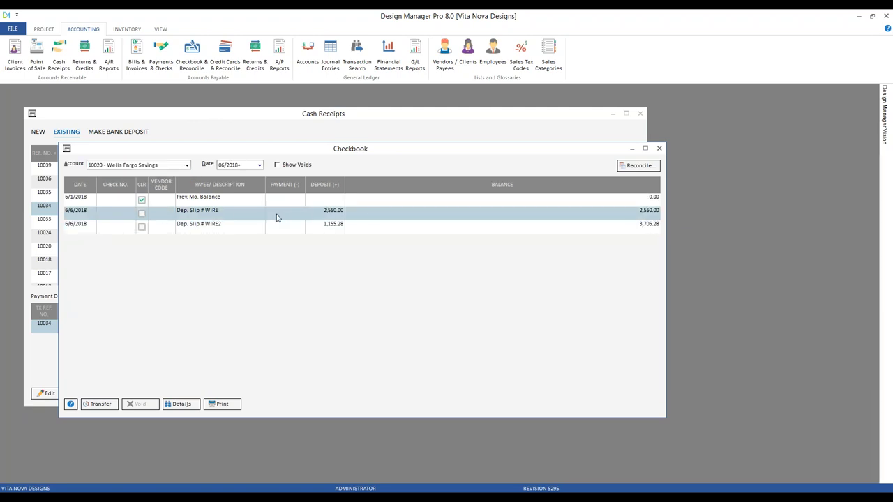
pyautogui.scroll(1, 55, 57)
# - Open the proposals of project HIL01 and check the received deposit and last client check number for proposal 0002
pyautogui.click(110, 53)
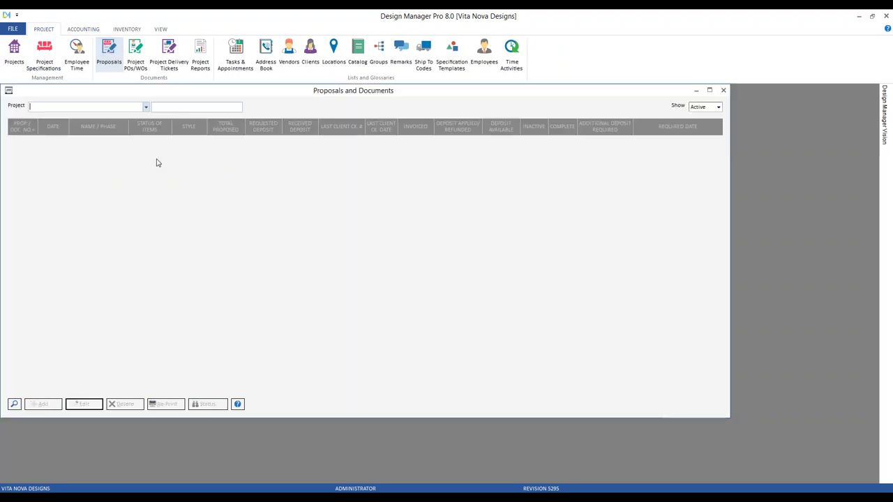
pyautogui.click(14, 404)
pyautogui.click(100, 218)
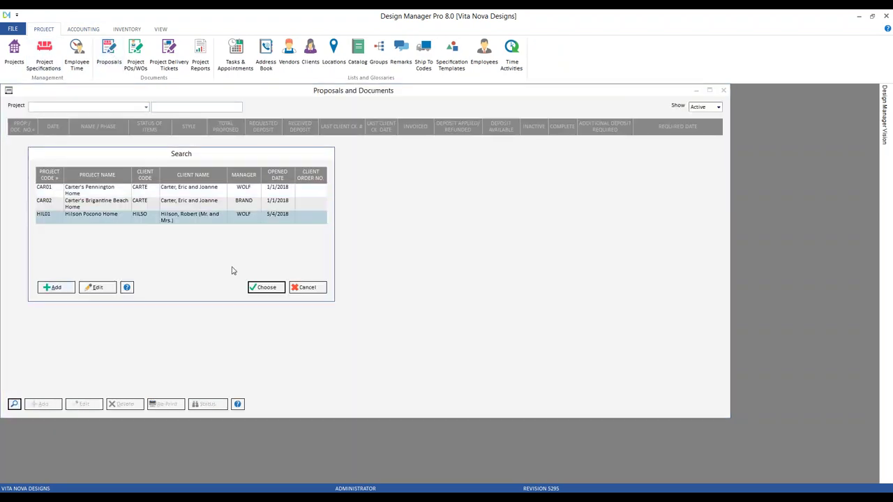
pyautogui.click(265, 287)
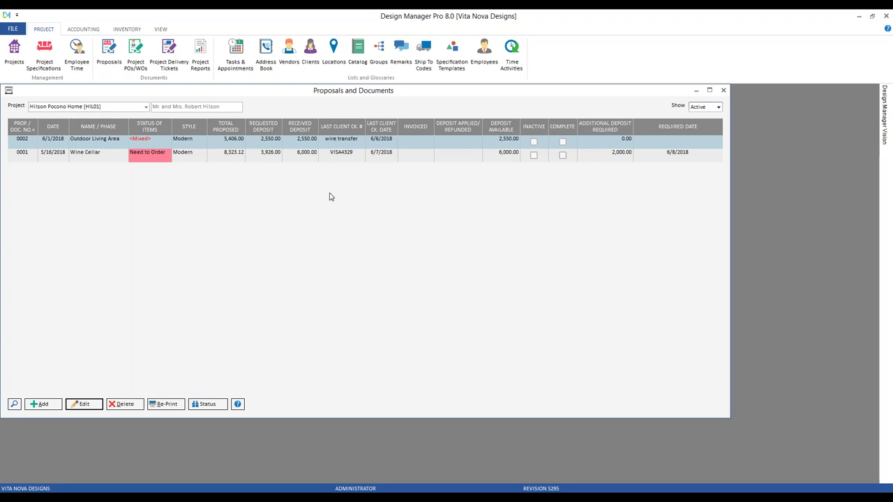
# - Examine the deposit received and check number of each item in the Outdoor Living Area proposal's status, then close the proposals and checkbook
pyautogui.click(218, 404)
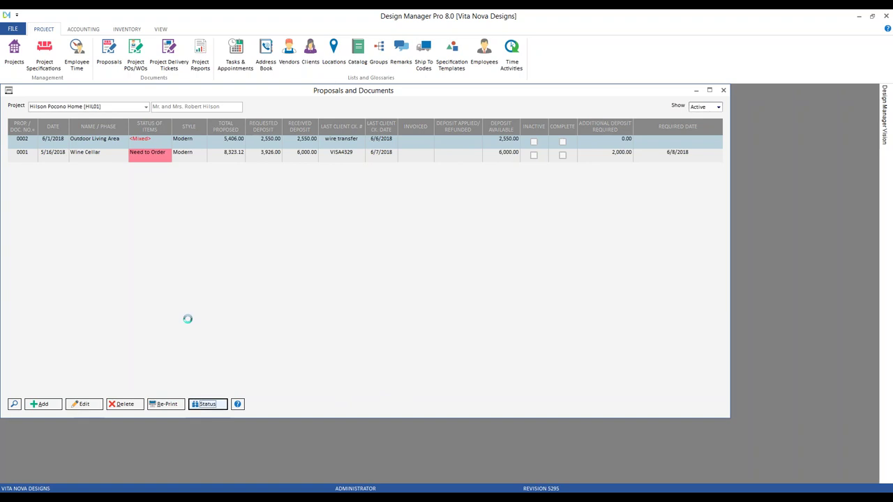
pyautogui.click(386, 192)
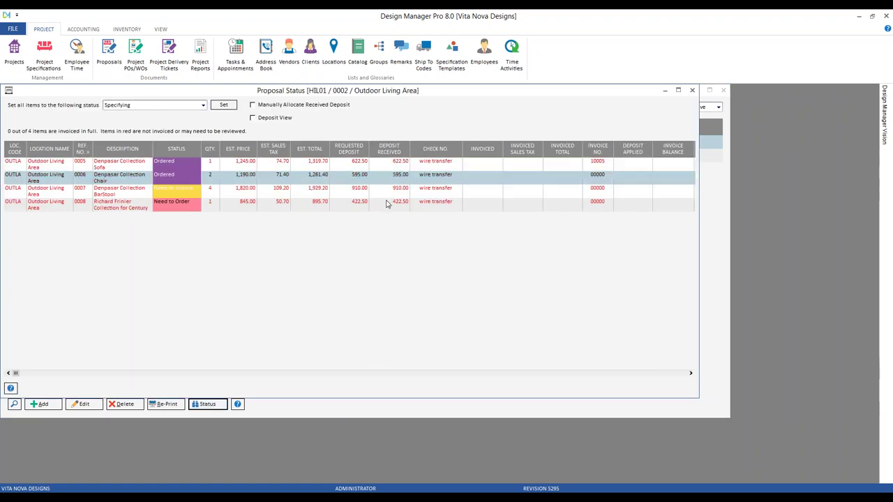
pyautogui.click(386, 204)
pyautogui.click(385, 189)
pyautogui.click(385, 176)
pyautogui.click(384, 164)
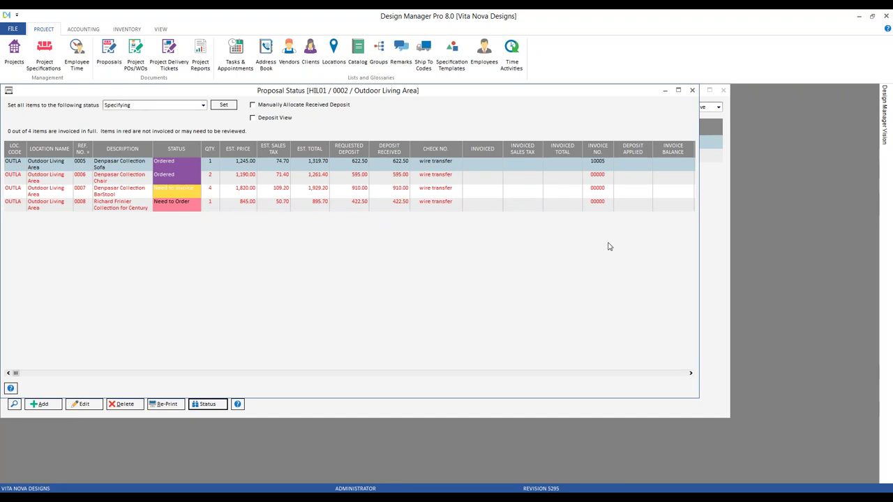
pyautogui.click(692, 92)
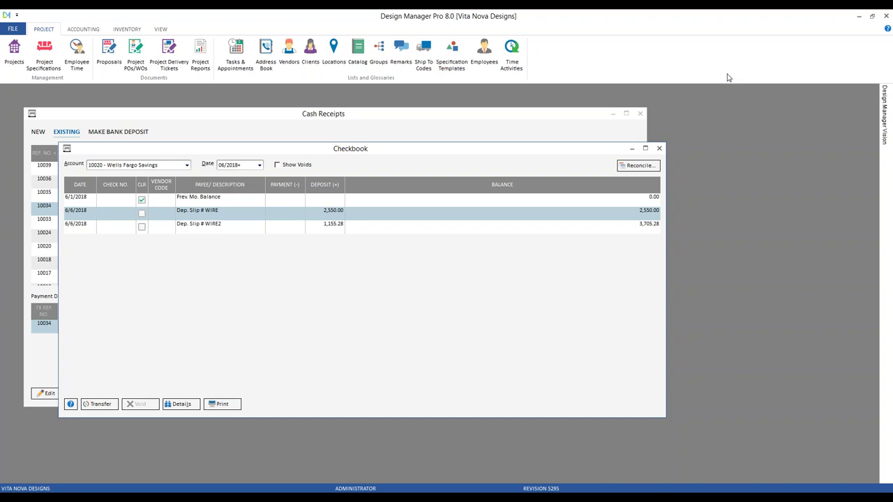
pyautogui.click(658, 149)
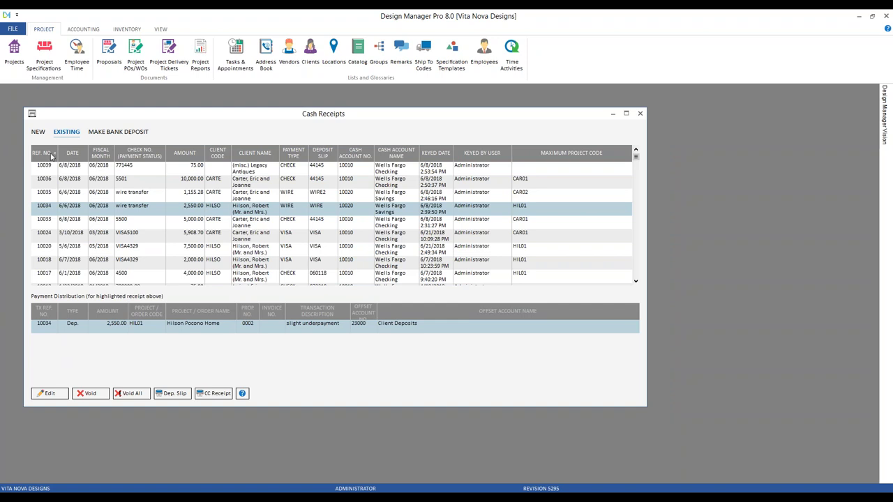
# - Examine the payment distribution of receipt 10035 and the individual distribution lines of receipt 10036
pyautogui.click(91, 199)
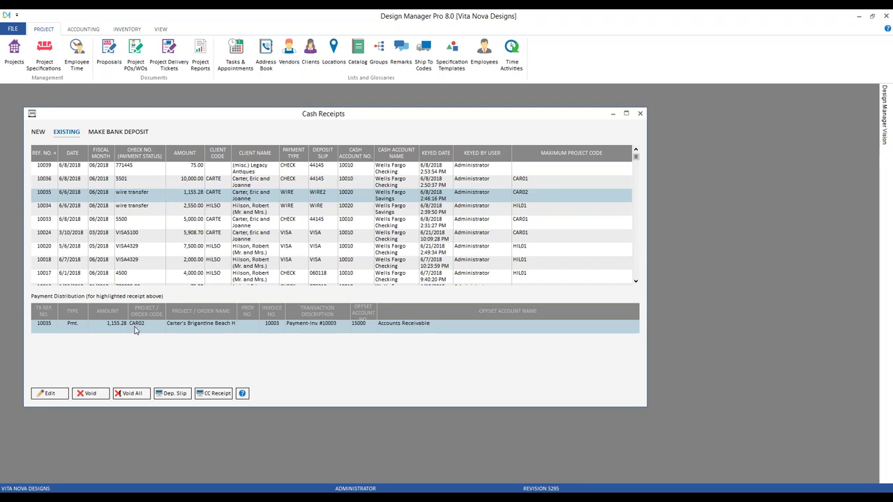
pyautogui.click(203, 183)
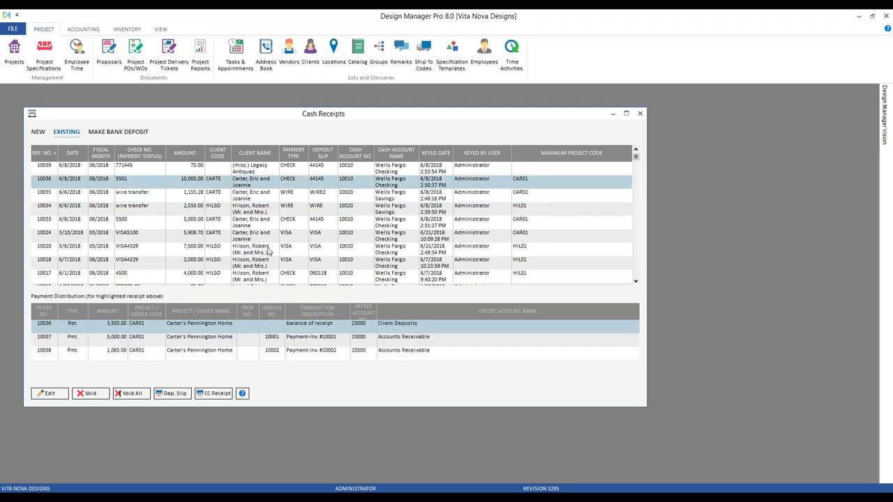
pyautogui.click(191, 338)
pyautogui.click(189, 353)
pyautogui.click(189, 329)
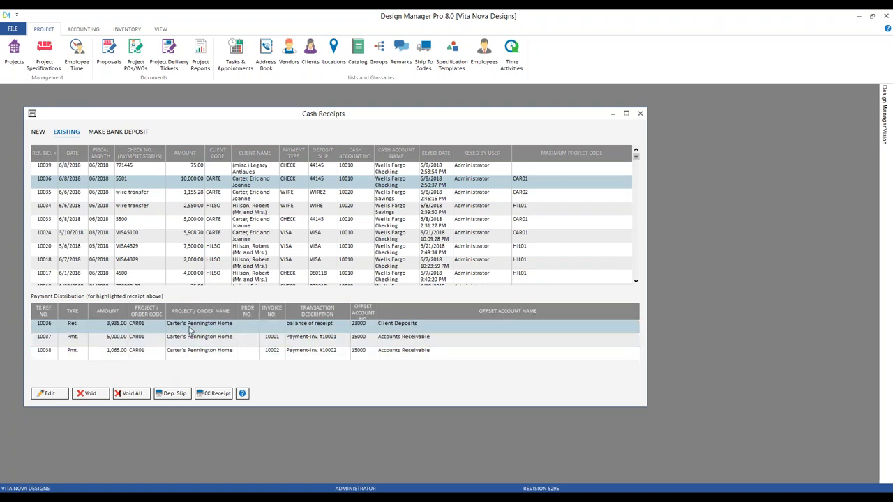
pyautogui.click(163, 340)
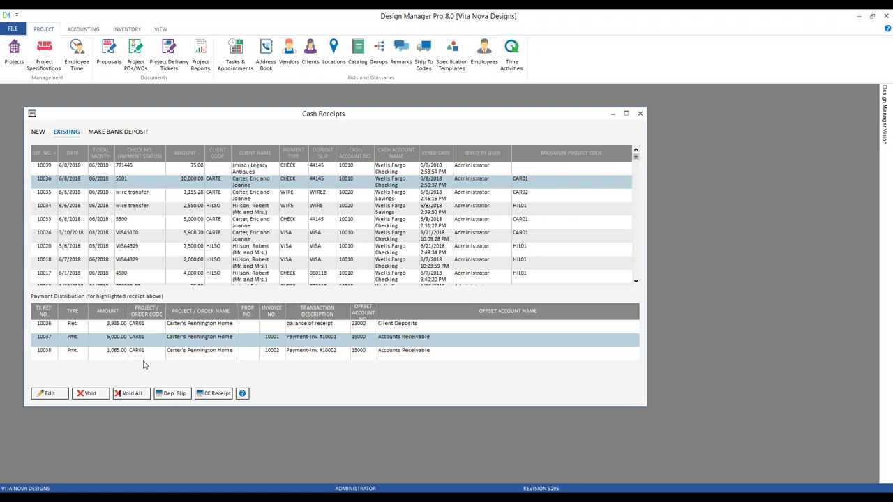
pyautogui.click(93, 357)
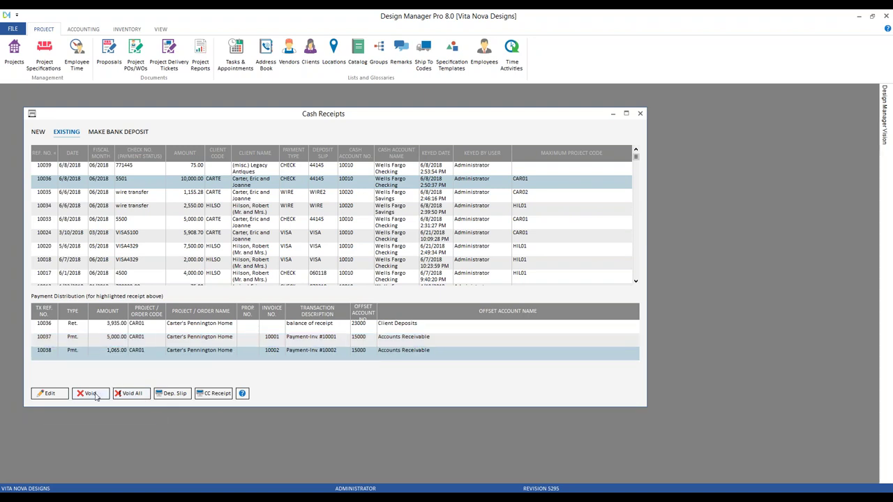
pyautogui.click(135, 357)
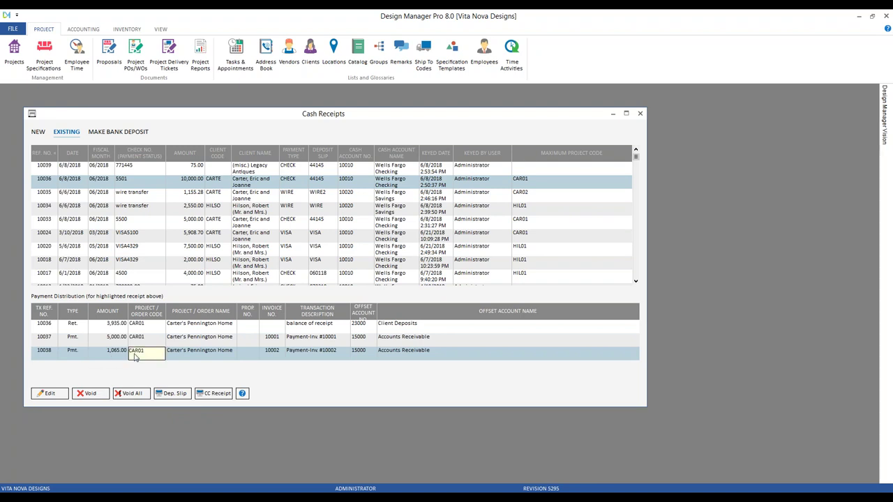
pyautogui.press('Escape')
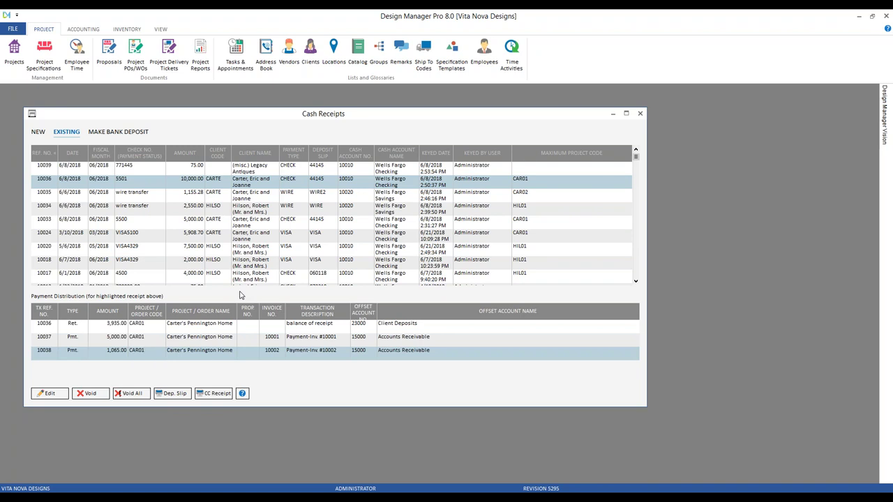
# - Void cash receipt 10035, the wire transfer for project CAR02, and confirm the void
pyautogui.click(199, 197)
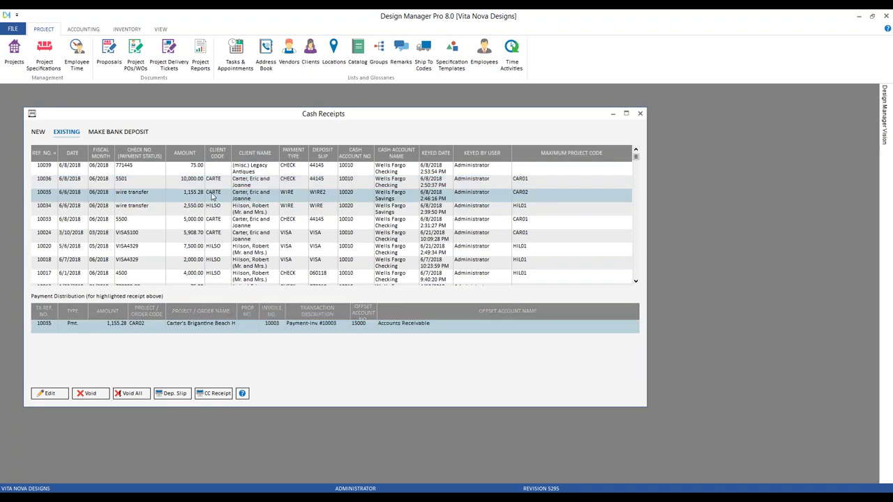
pyautogui.click(89, 395)
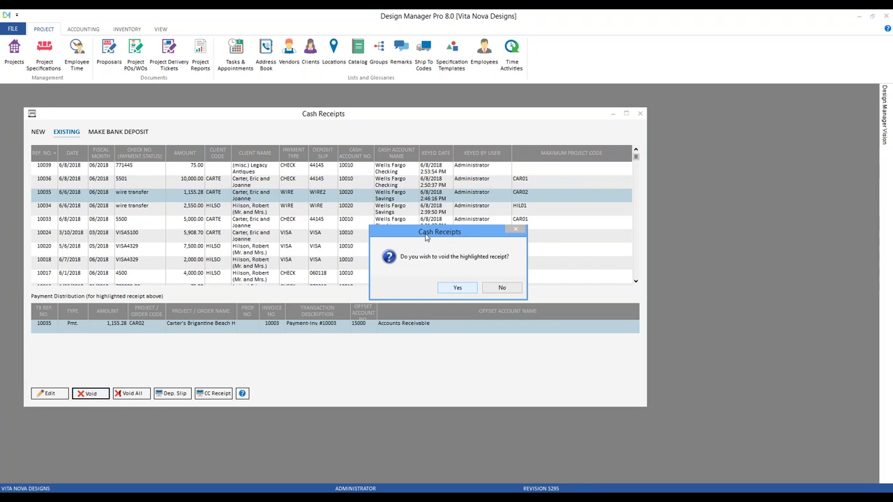
pyautogui.click(457, 290)
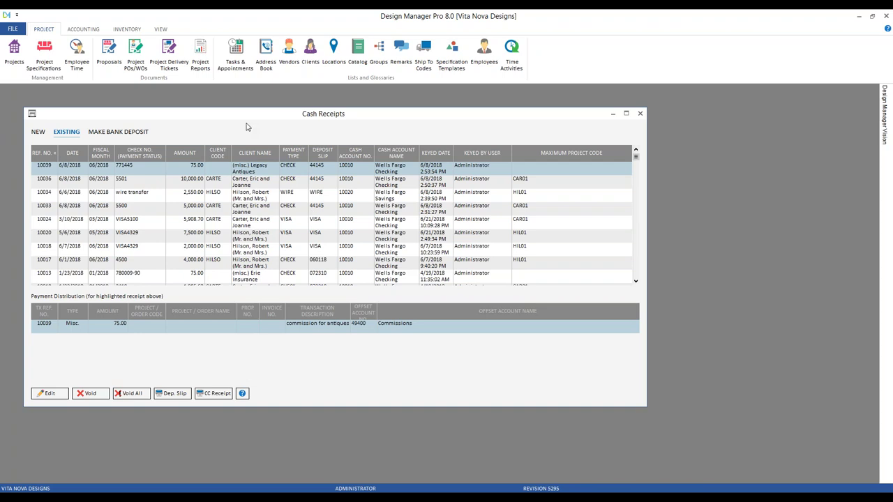
# - Open the existing client invoices and check the payments and balance due of invoice 10003, then close them
pyautogui.click(83, 29)
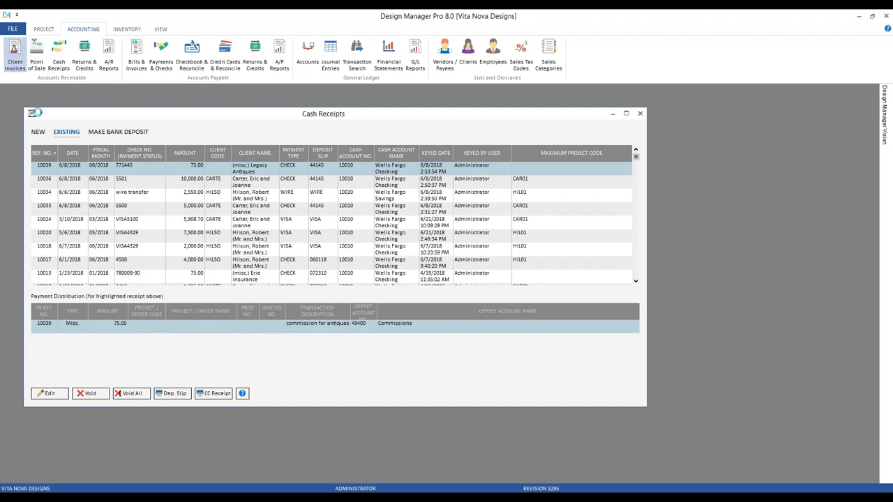
pyautogui.click(15, 56)
pyautogui.click(53, 111)
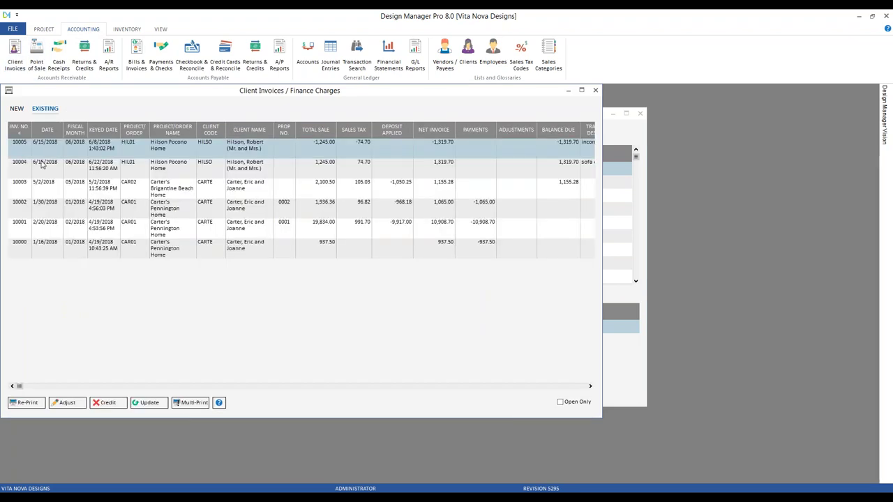
pyautogui.click(44, 190)
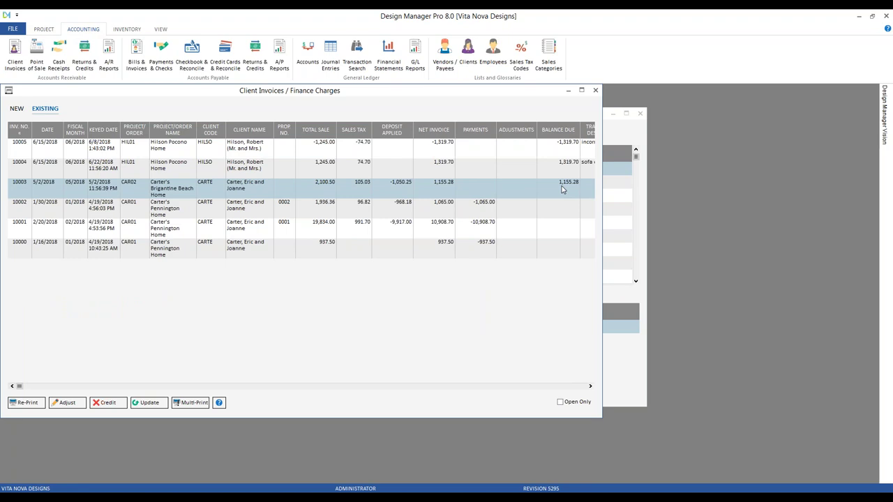
pyautogui.click(595, 90)
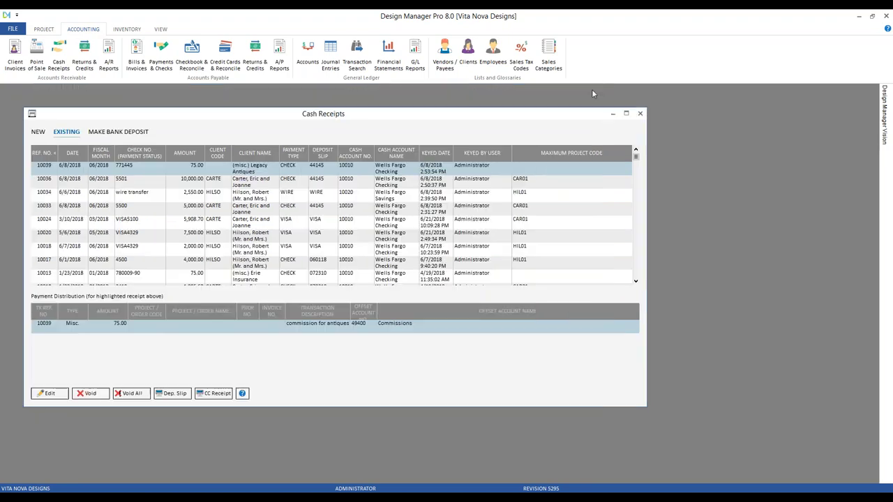
# - Close the cash receipts and check the 10020 - Wells Fargo Savings checkbook for the WIRE2 deposit, then close it
pyautogui.doubleClick(34, 113)
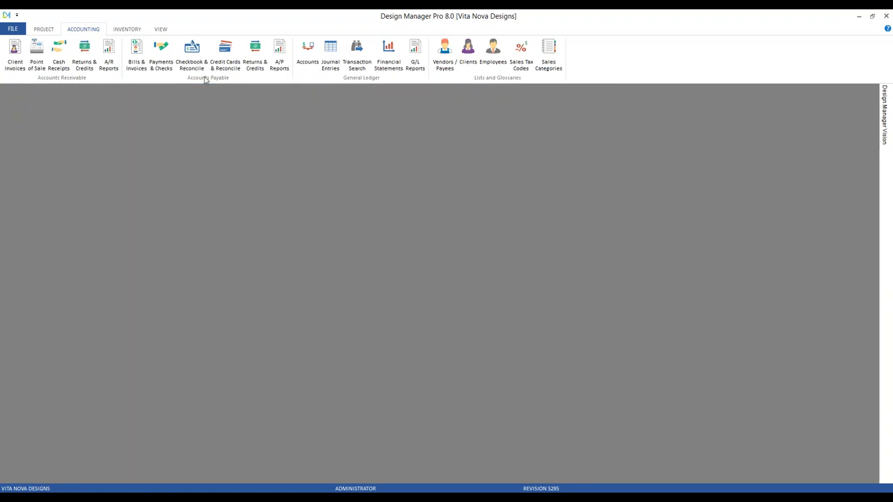
pyautogui.click(192, 56)
pyautogui.click(213, 222)
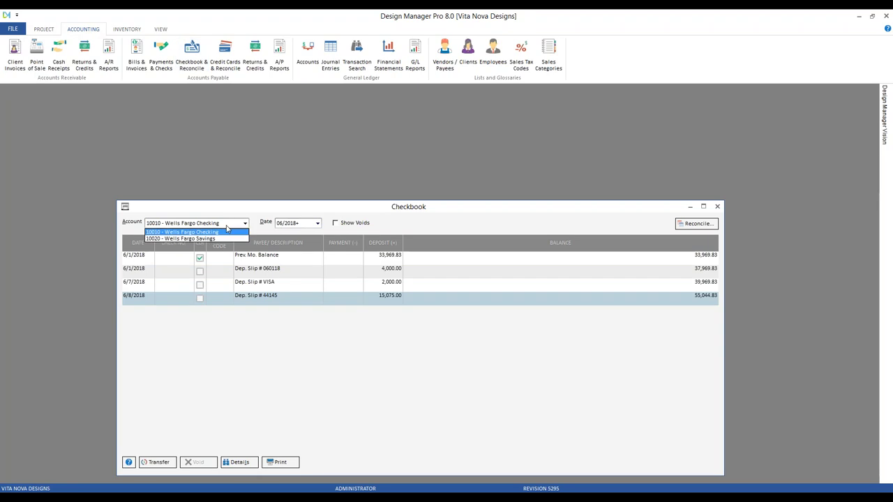
pyautogui.click(225, 240)
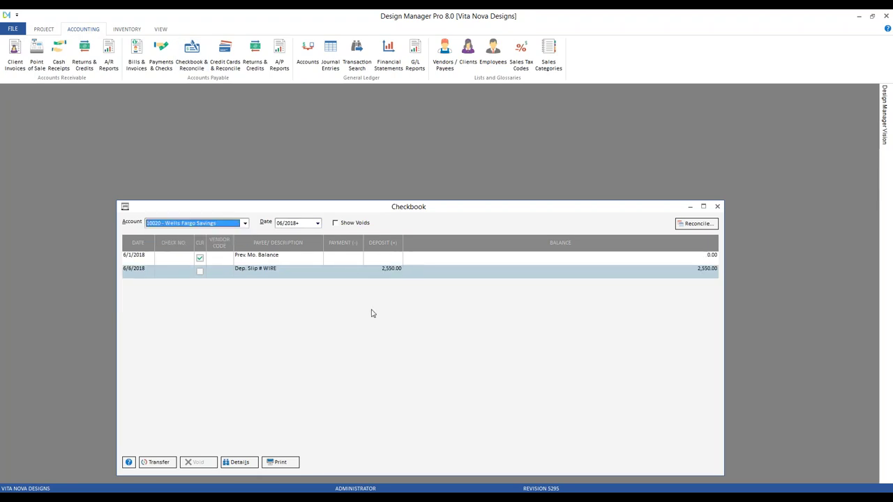
pyautogui.click(717, 206)
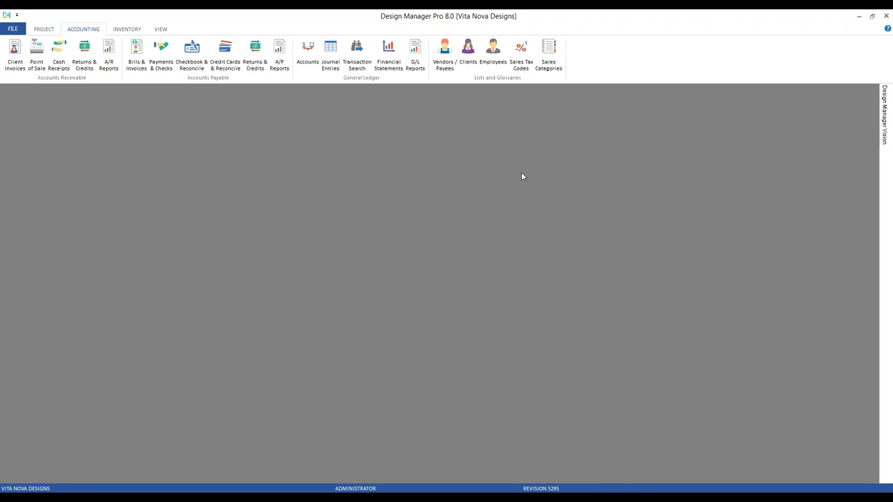
# - Reopen the existing cash receipts and preview deposit slip 44145 for 10010 - Wells Fargo Checking from receipt 10036, then close the preview
pyautogui.click(59, 56)
pyautogui.click(46, 107)
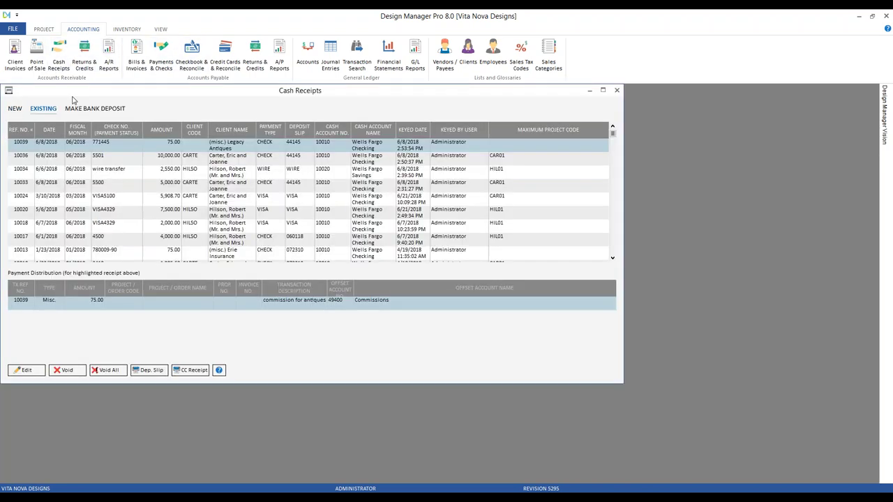
pyautogui.moveTo(87, 94); pyautogui.dragTo(127, 113)
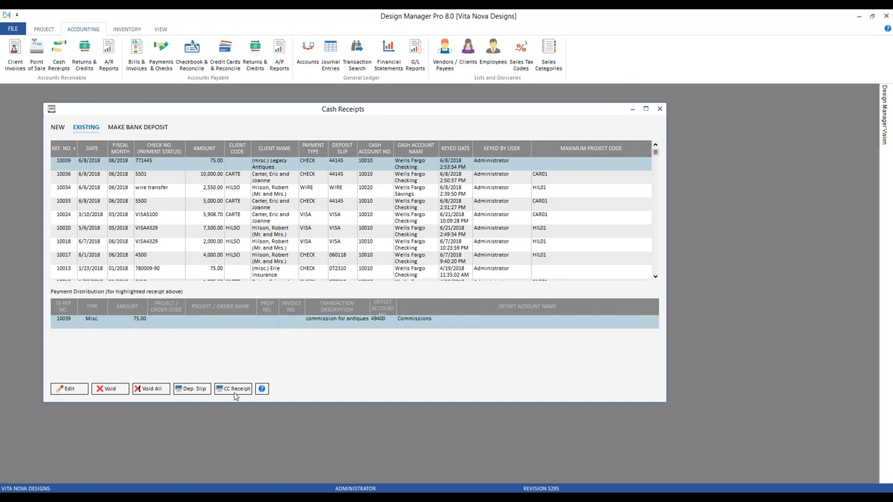
pyautogui.click(341, 178)
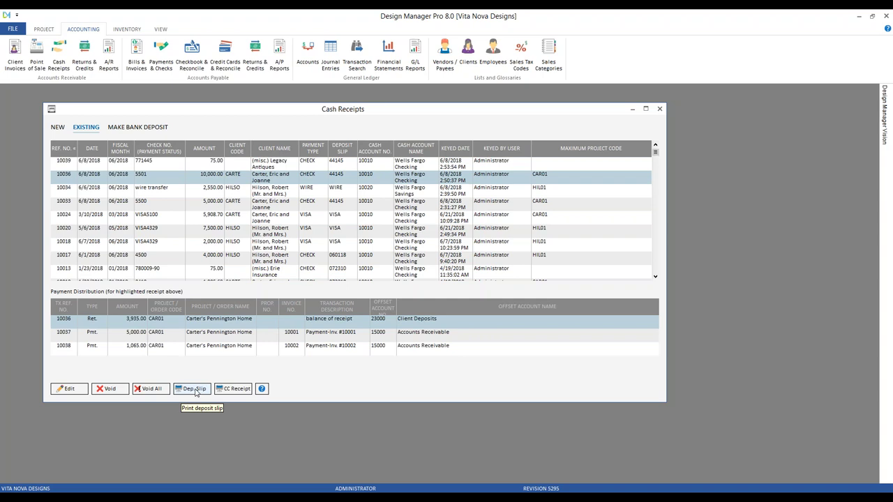
pyautogui.click(195, 388)
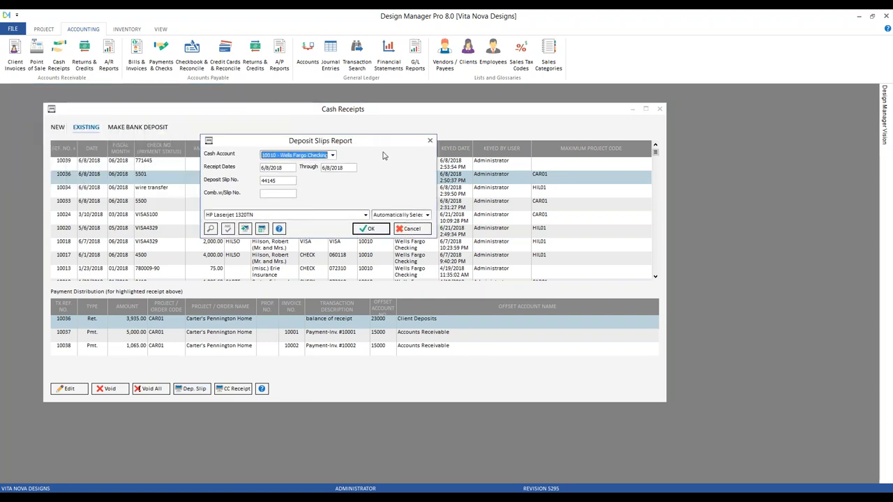
pyautogui.moveTo(385, 144); pyautogui.dragTo(425, 194)
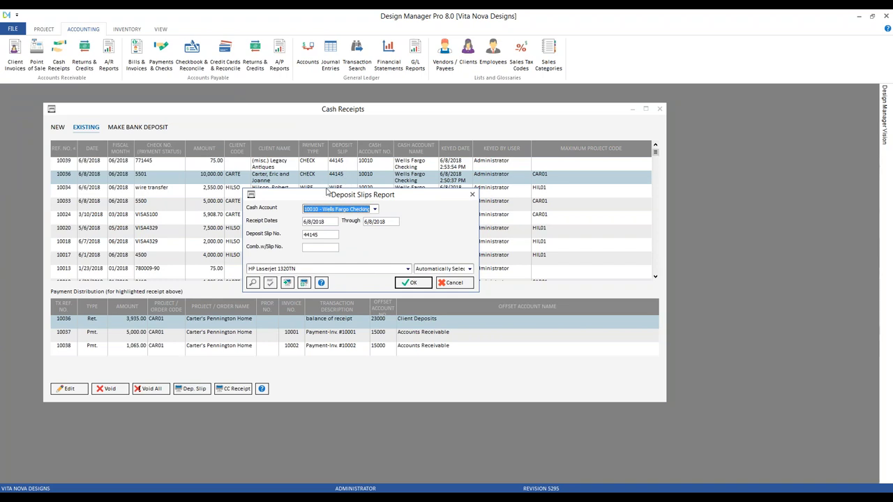
pyautogui.click(413, 284)
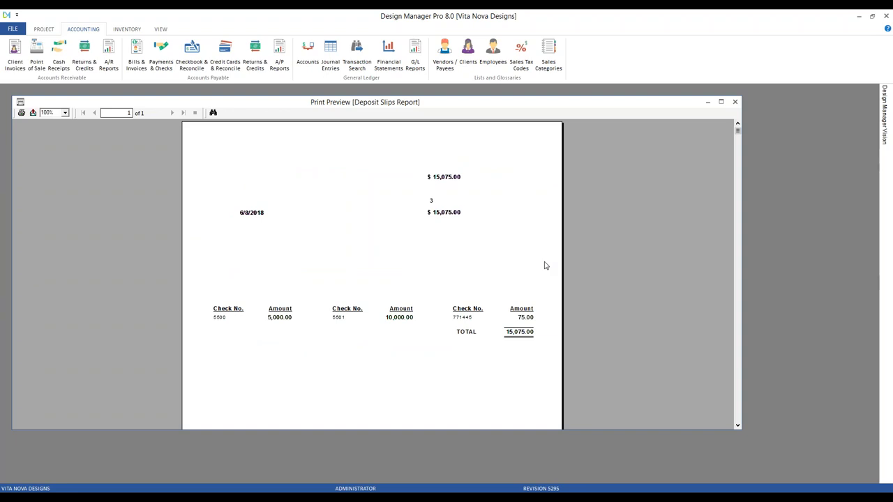
pyautogui.click(736, 103)
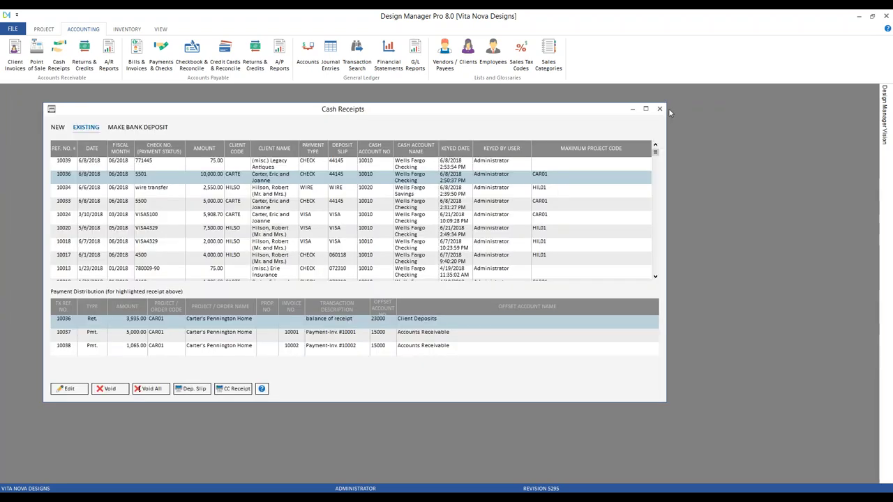